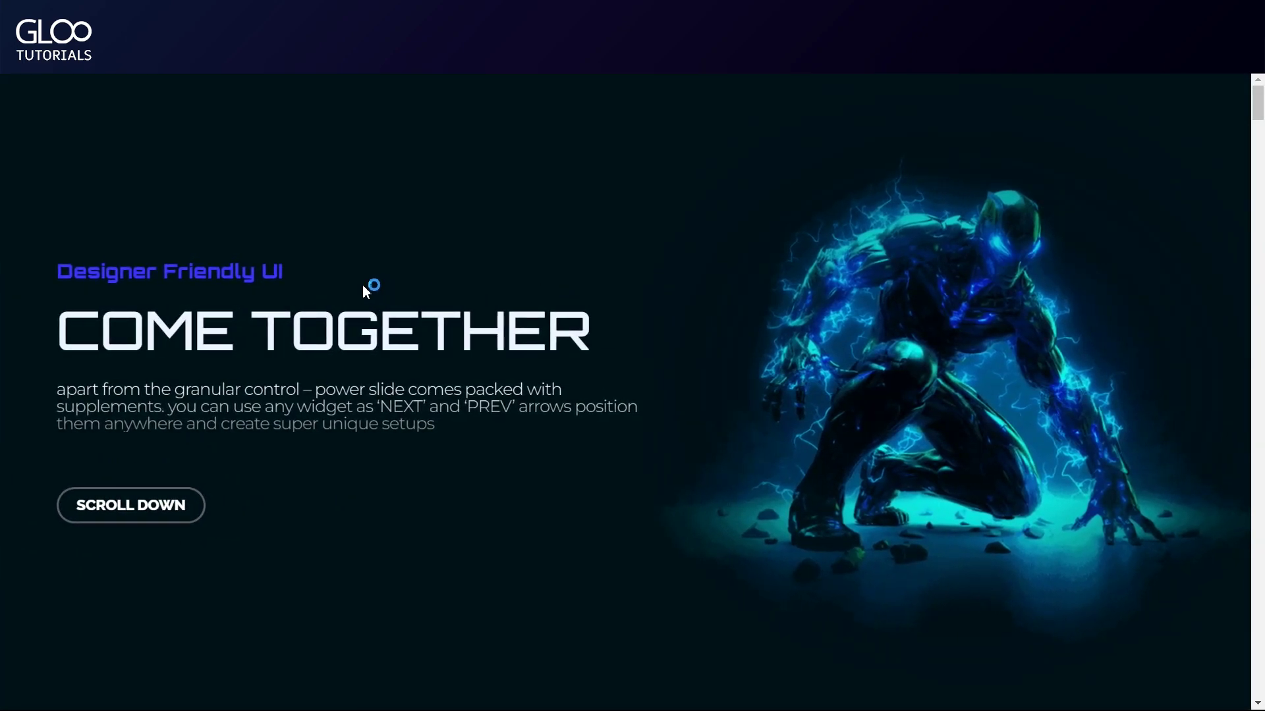
Drag the hero slider through its cube transitions (CREATIVITY UNLEASHED, GSAP & PARALLAX), ending on SLIDE ANYTHING.
drag(317, 291, 7, 333)
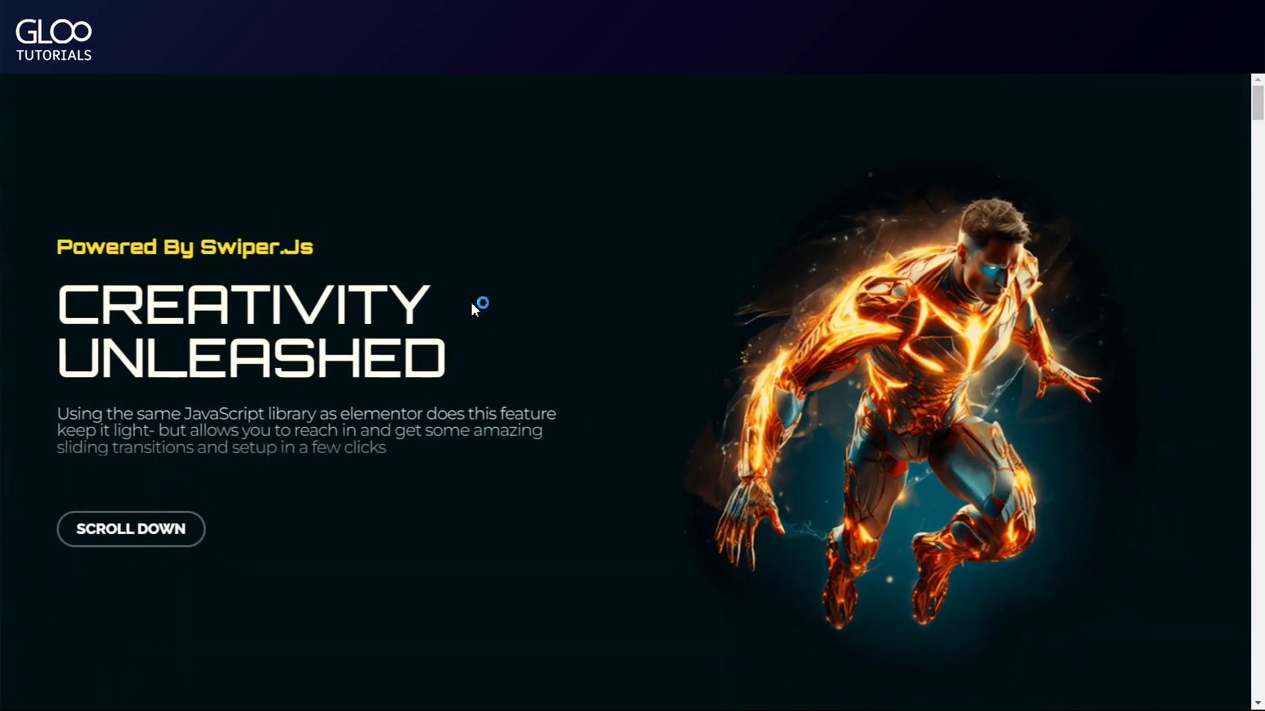
drag(445, 310, 834, 321)
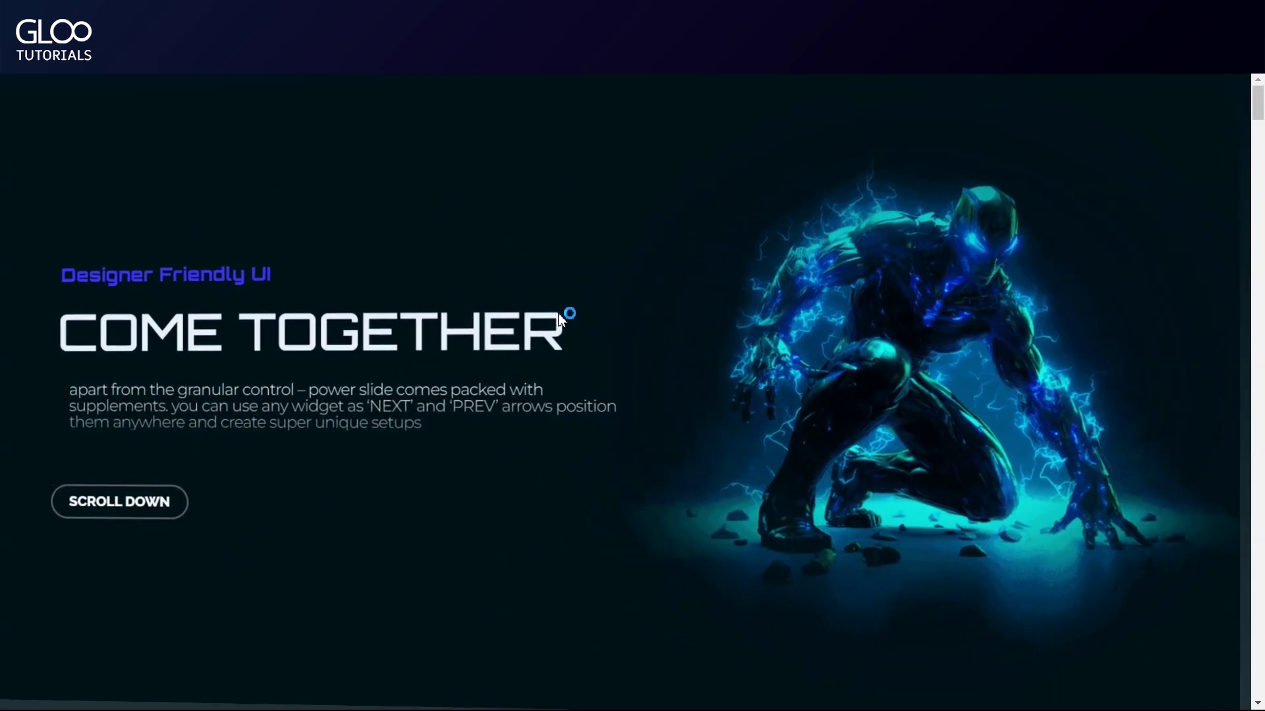
drag(374, 297, 835, 294)
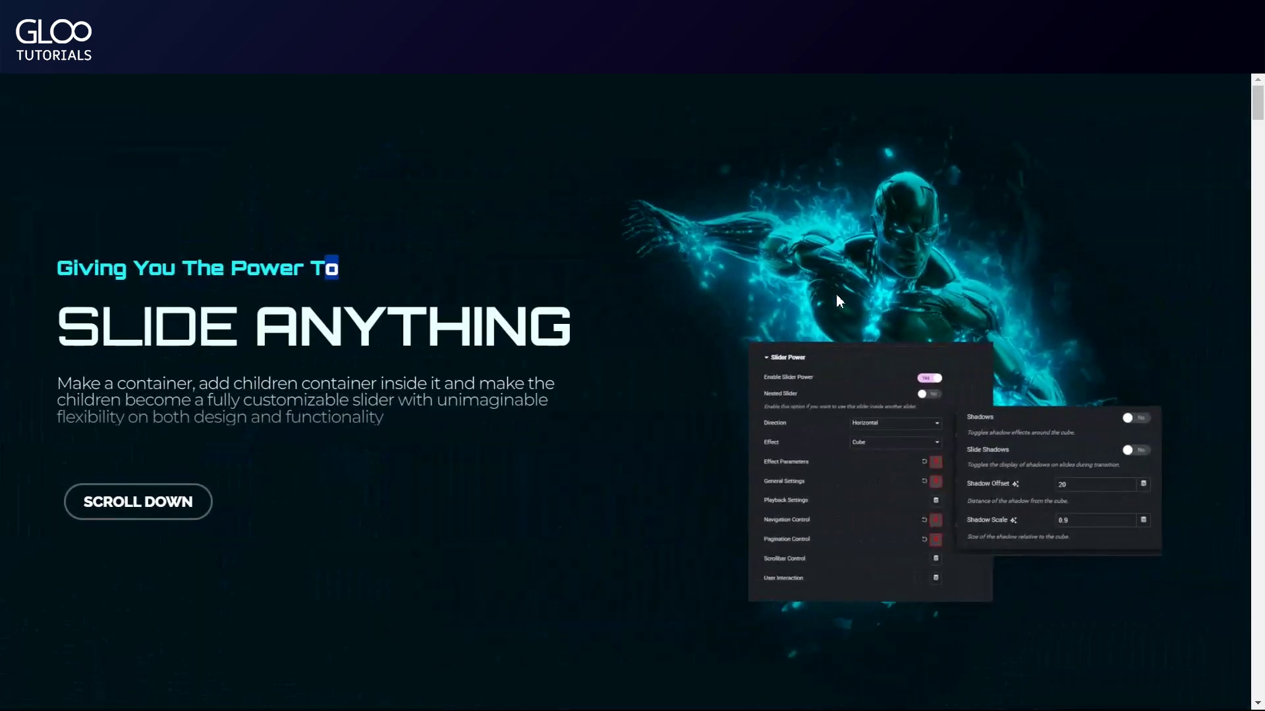
drag(646, 321, 43, 349)
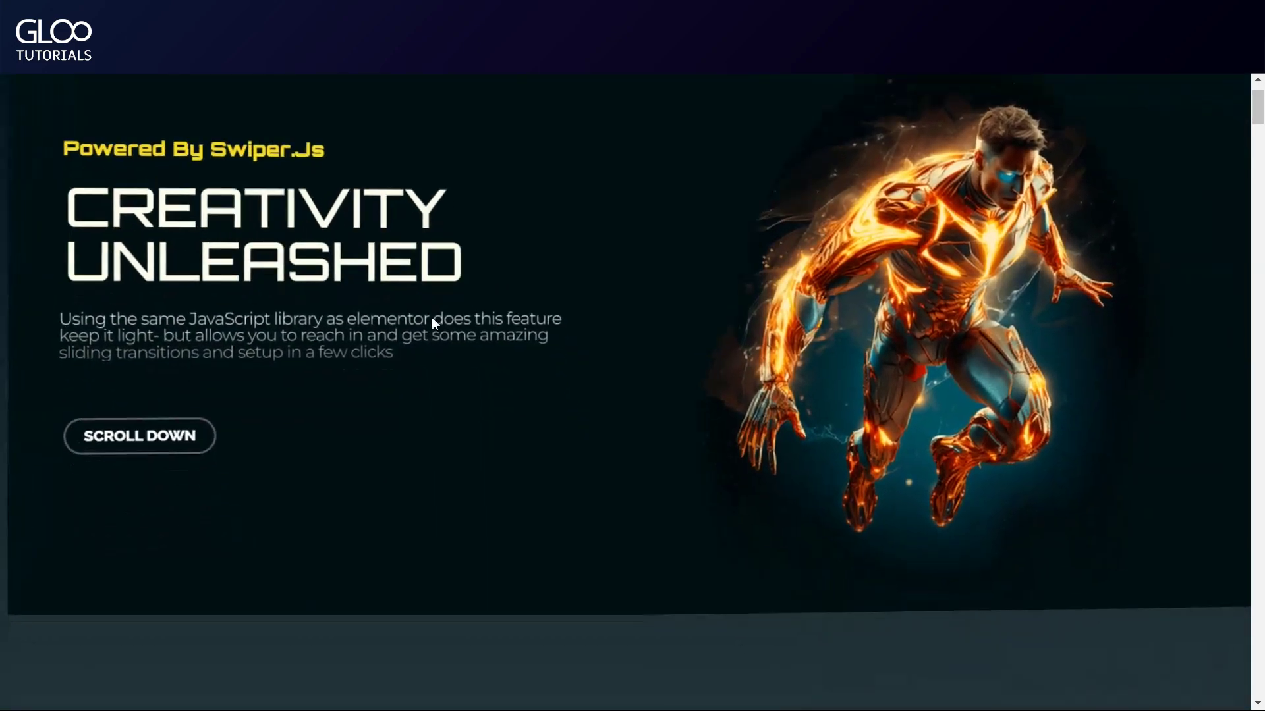
scroll(431, 320, down, 5)
scroll(433, 322, down, 3)
scroll(438, 317, up, 8)
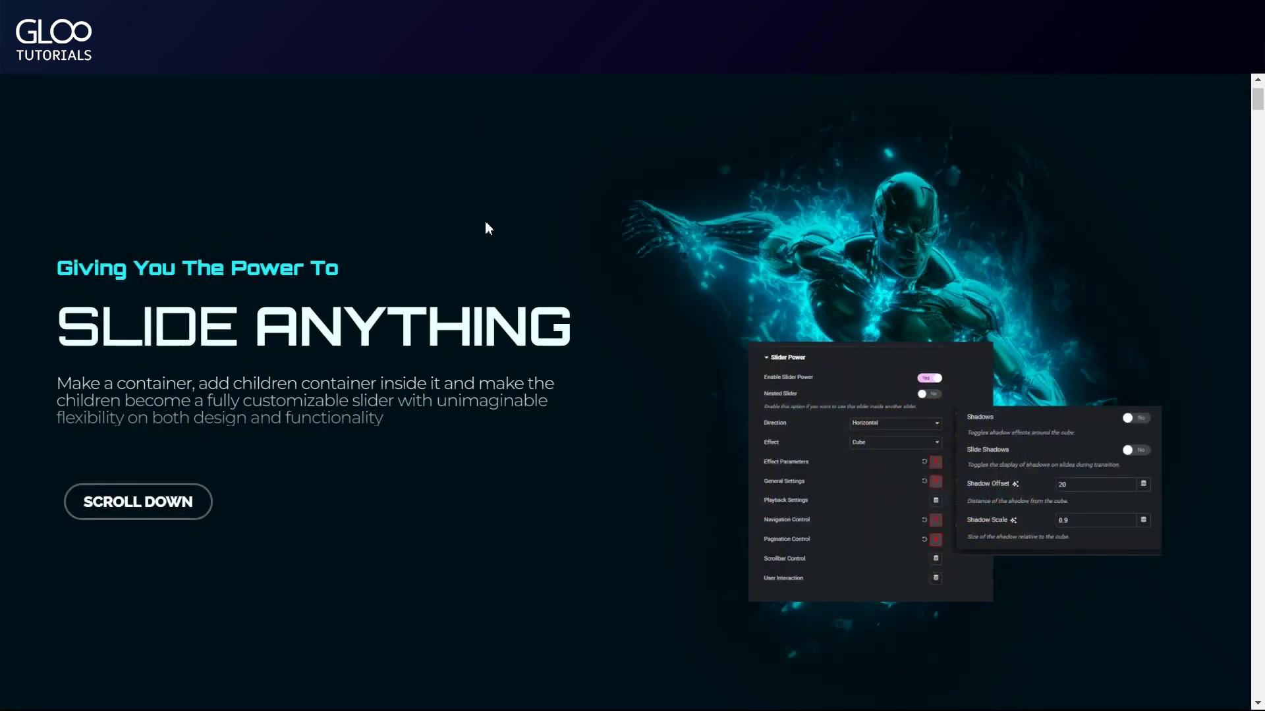
Scroll the pinned Slider Power past GSAP & PARALLAX down to the Slides Widget carousel.
scroll(484, 260, down, 3)
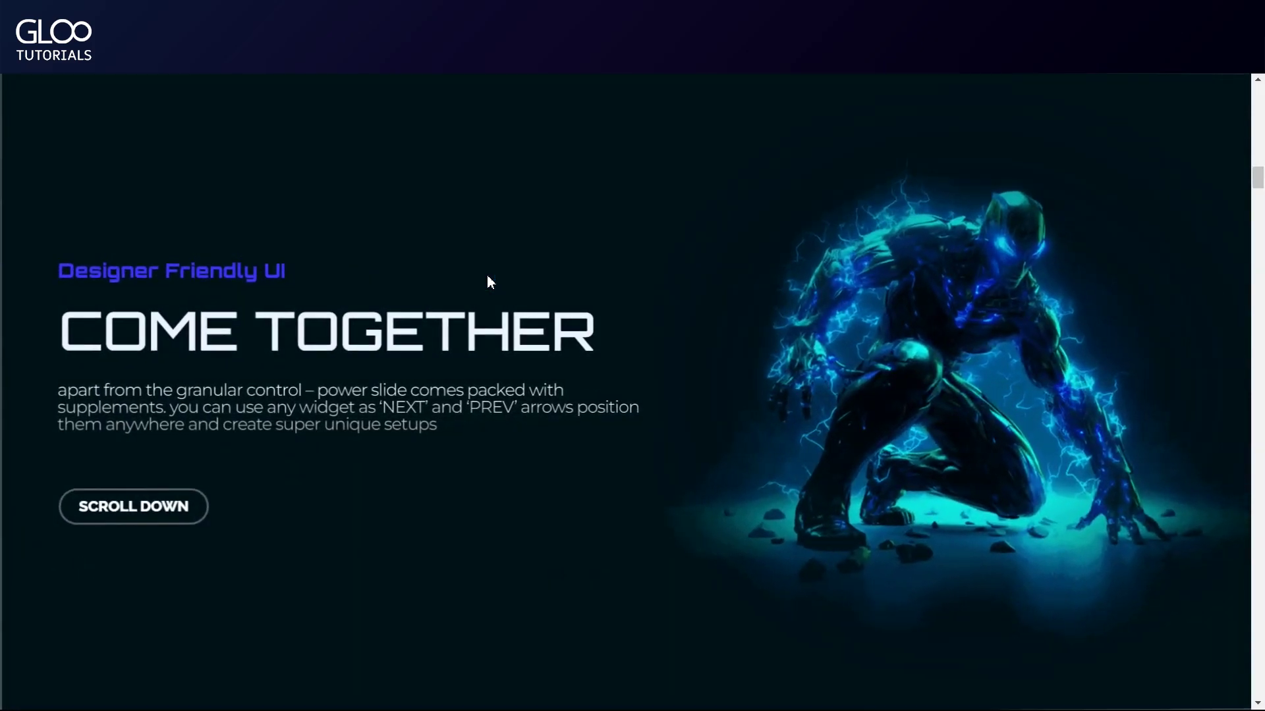
scroll(488, 275, down, 2)
scroll(484, 362, down, 4)
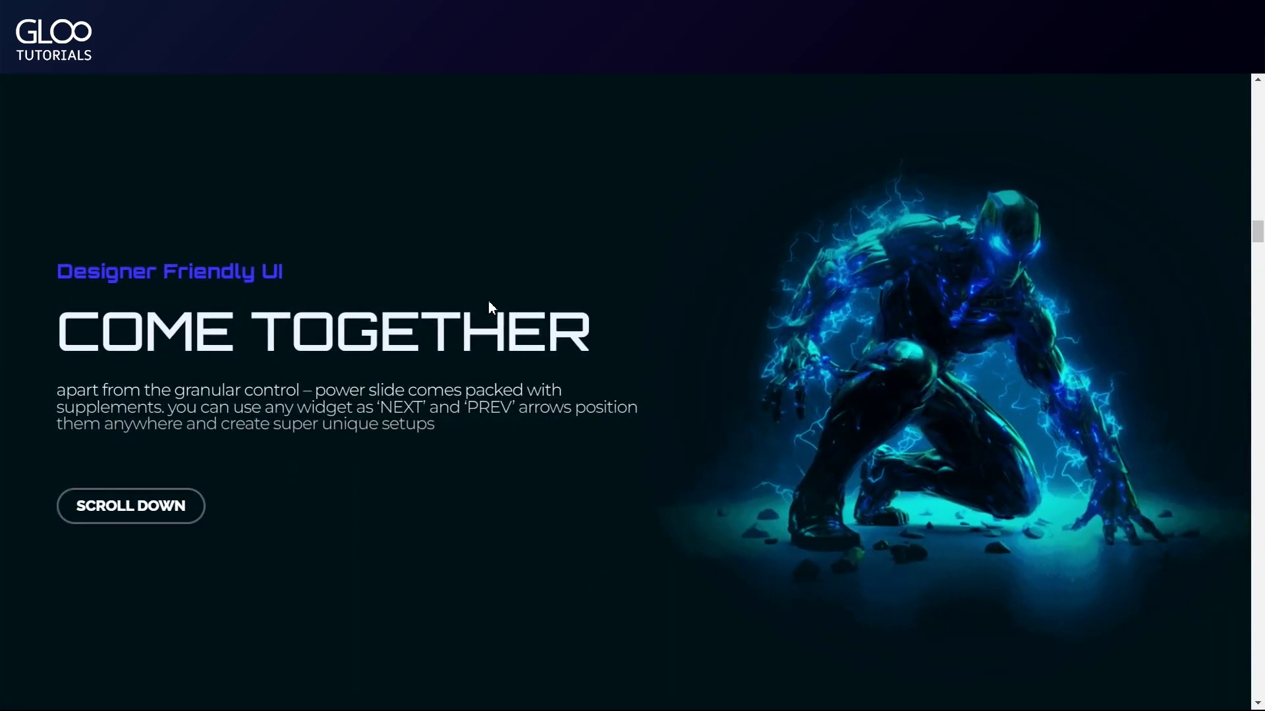
scroll(482, 312, down, 2)
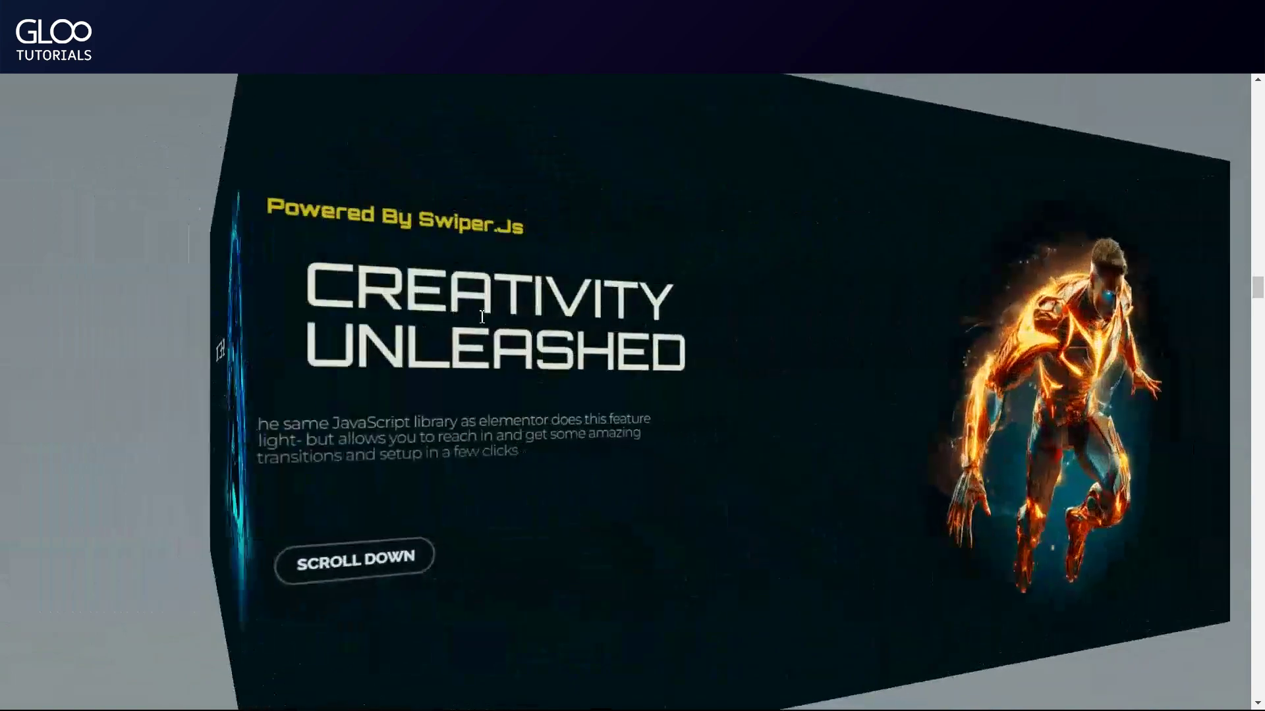
scroll(480, 319, down, 5)
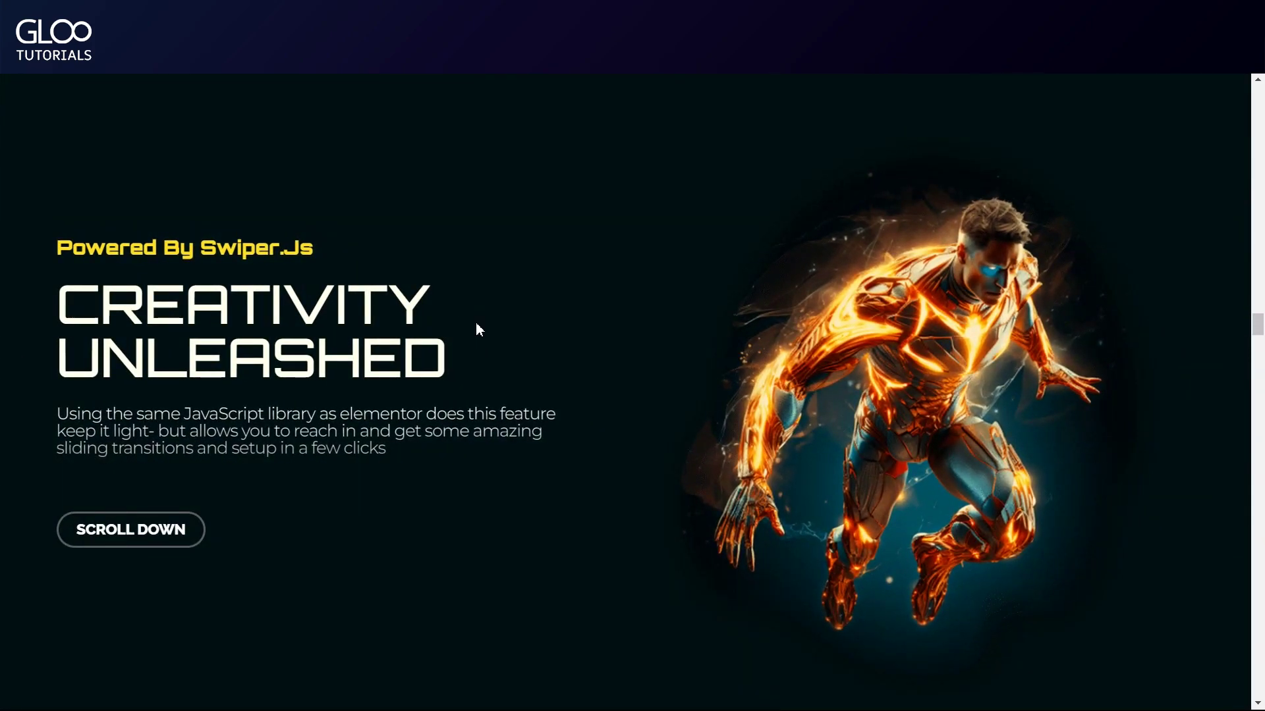
scroll(477, 324, down, 3)
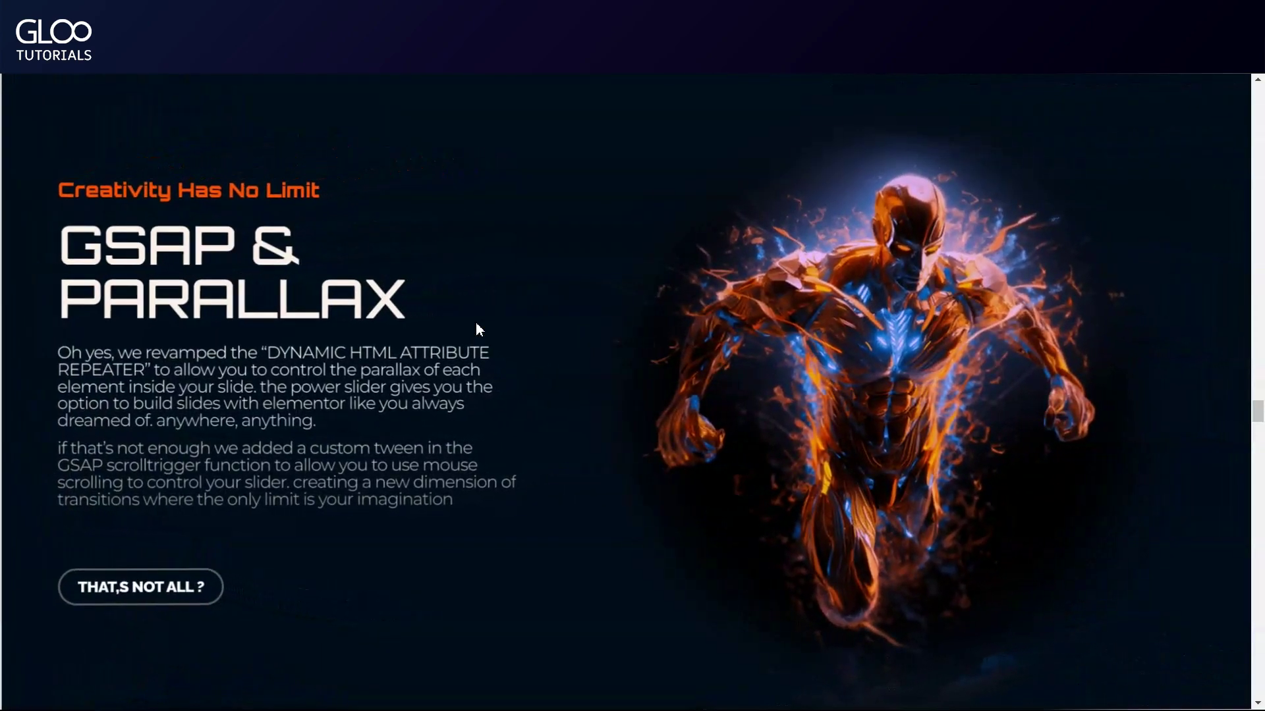
scroll(476, 323, down, 3)
scroll(476, 322, down, 6)
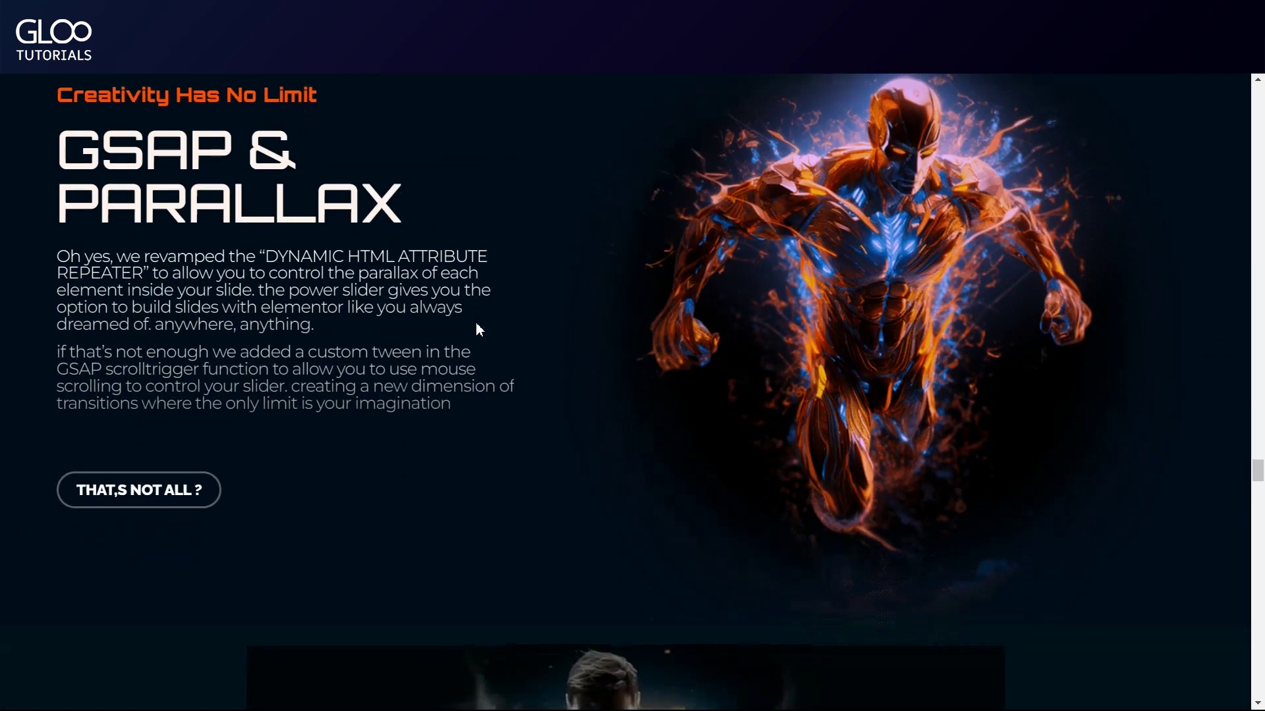
Scroll through each pinned Slides Widget slide and on to the three-figure Image Carousel.
scroll(477, 323, down, 1)
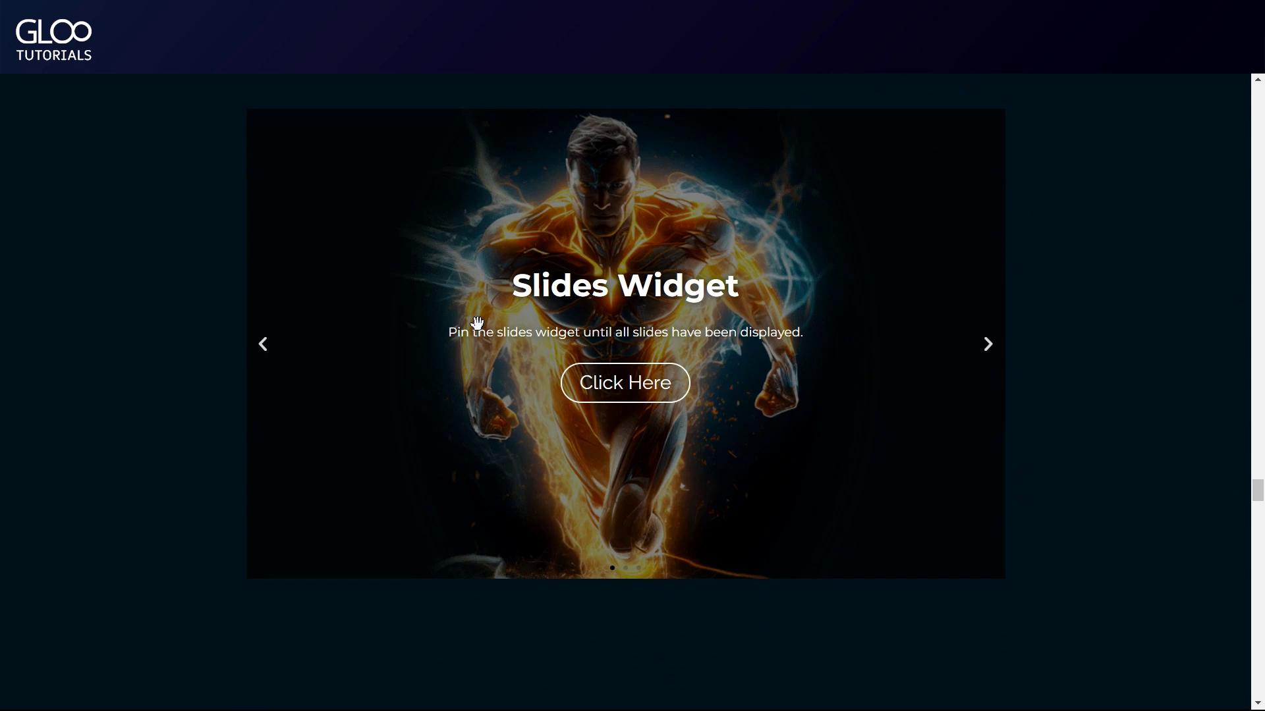
scroll(476, 322, down, 1)
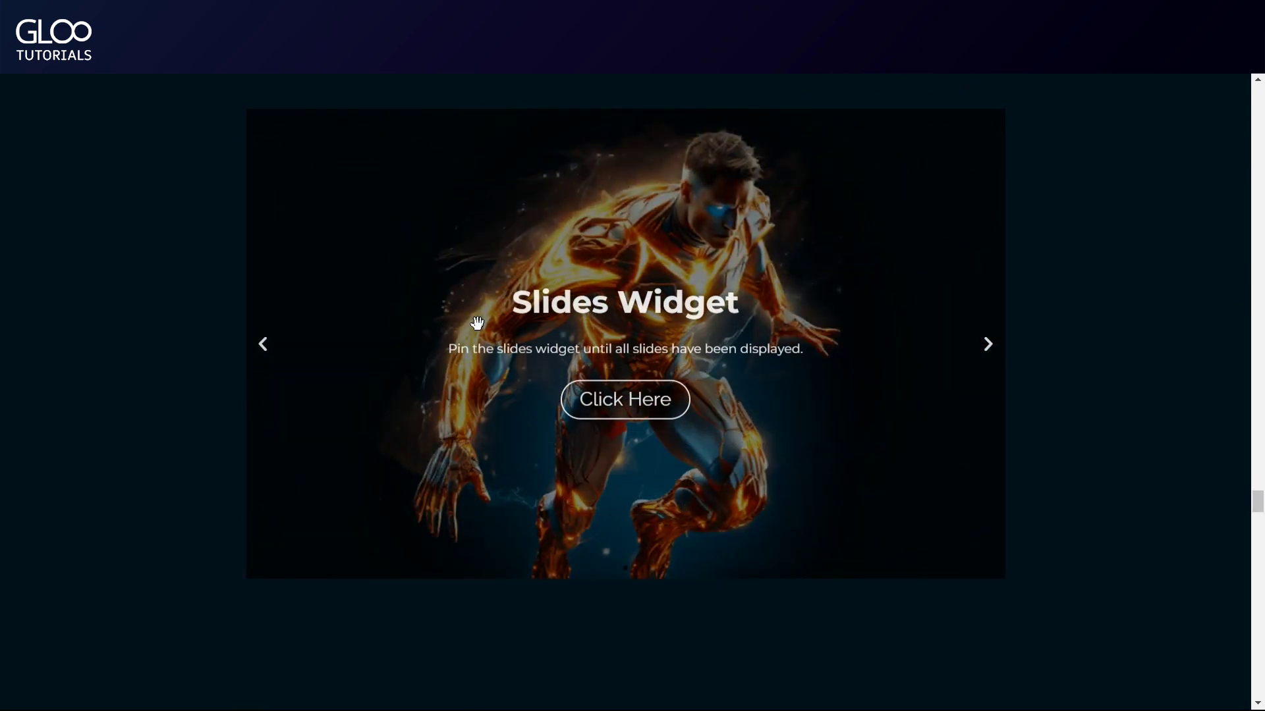
scroll(477, 323, down, 1)
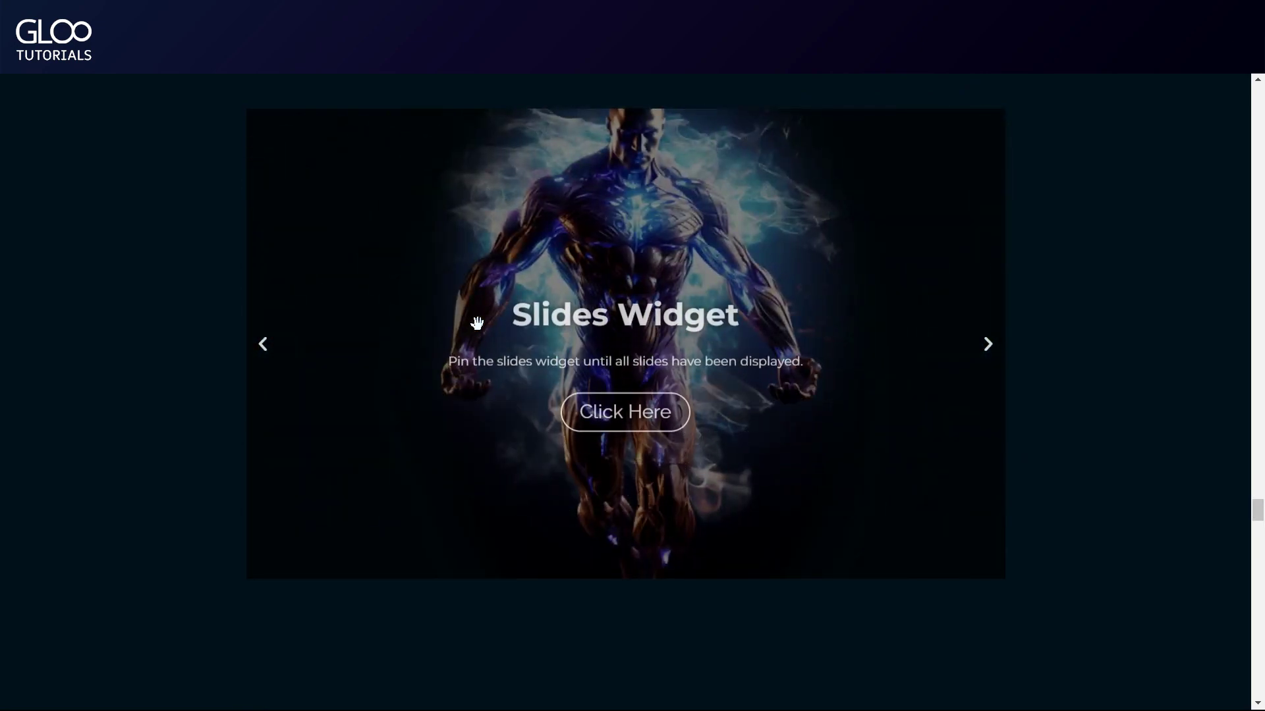
scroll(477, 323, down, 1)
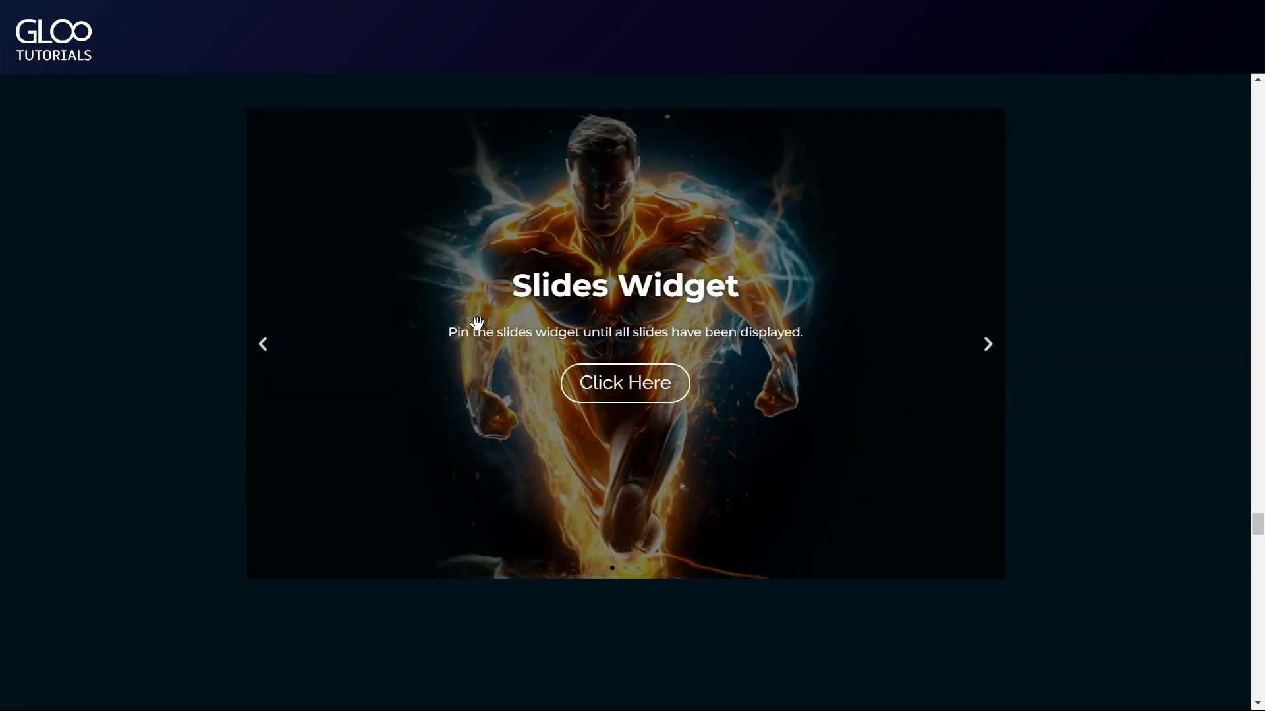
scroll(476, 323, down, 1)
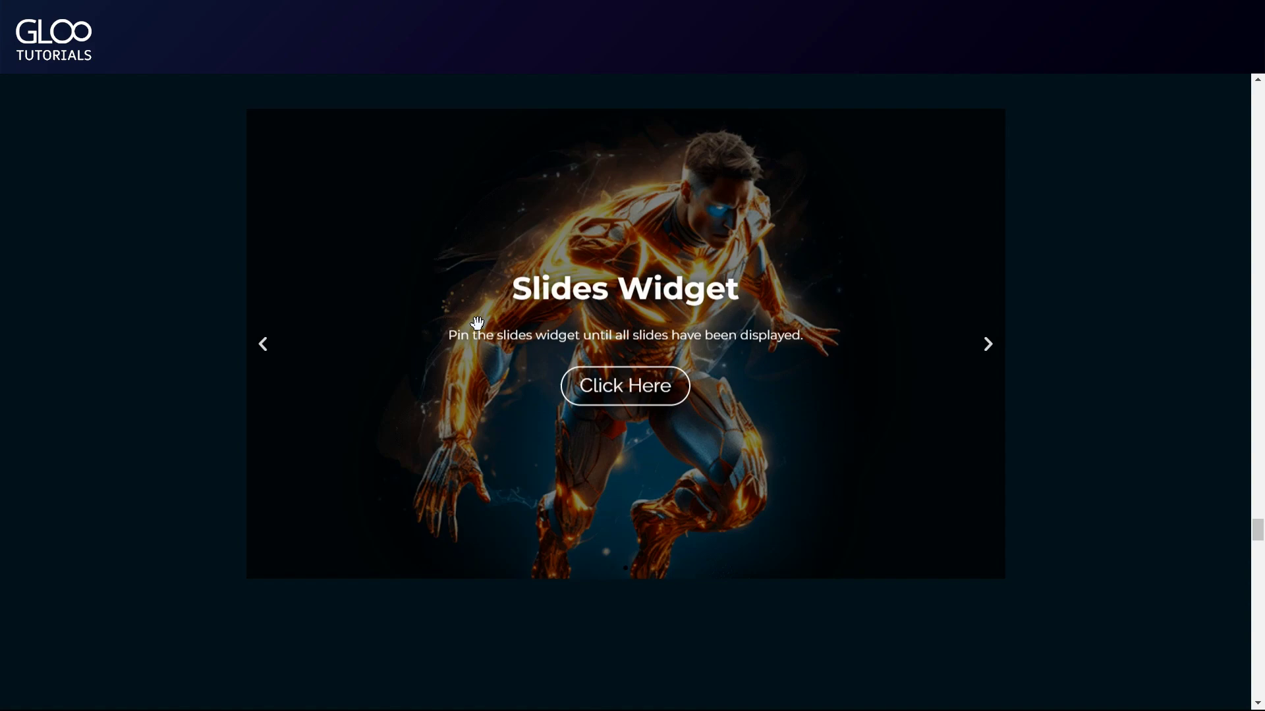
scroll(477, 322, down, 1)
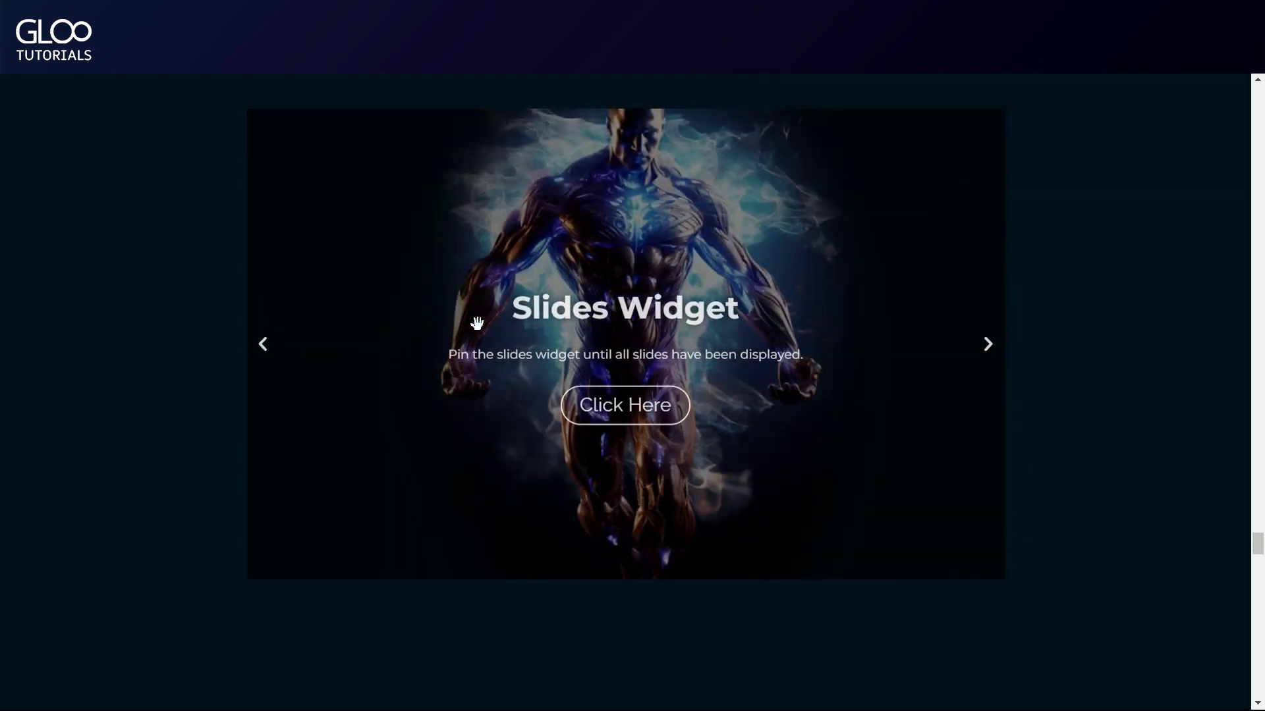
scroll(477, 322, down, 1)
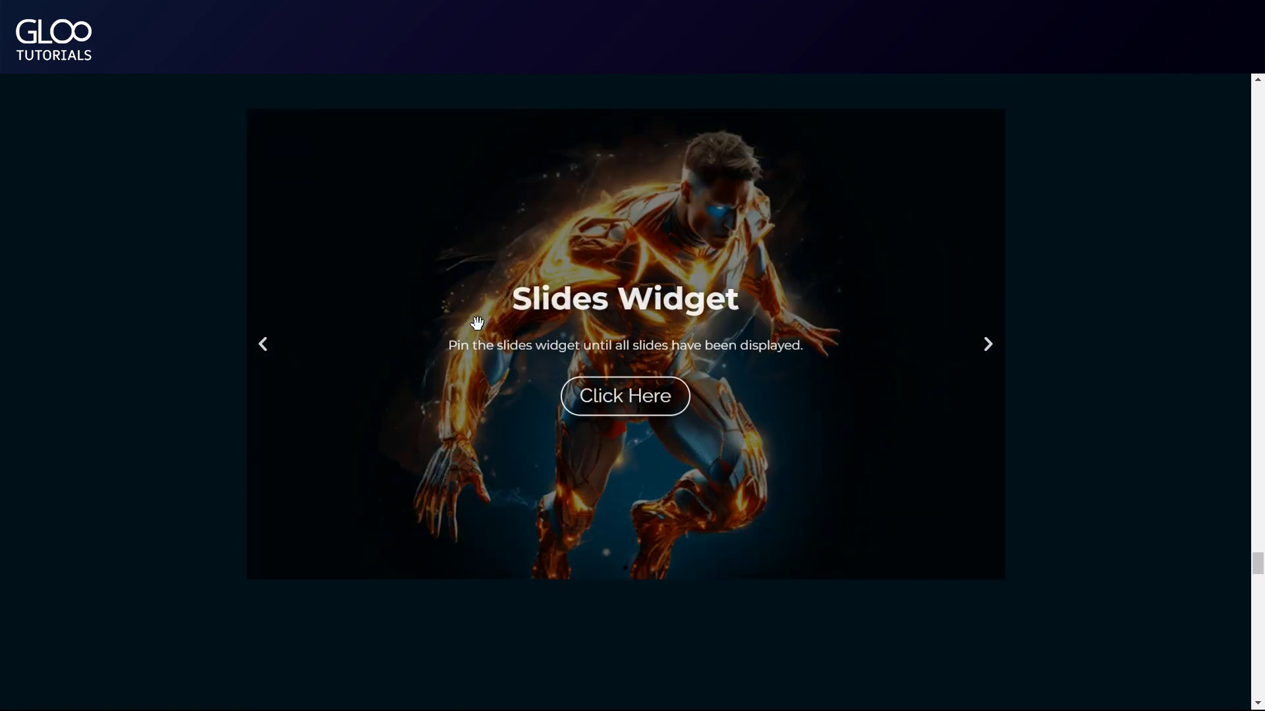
scroll(477, 322, down, 3)
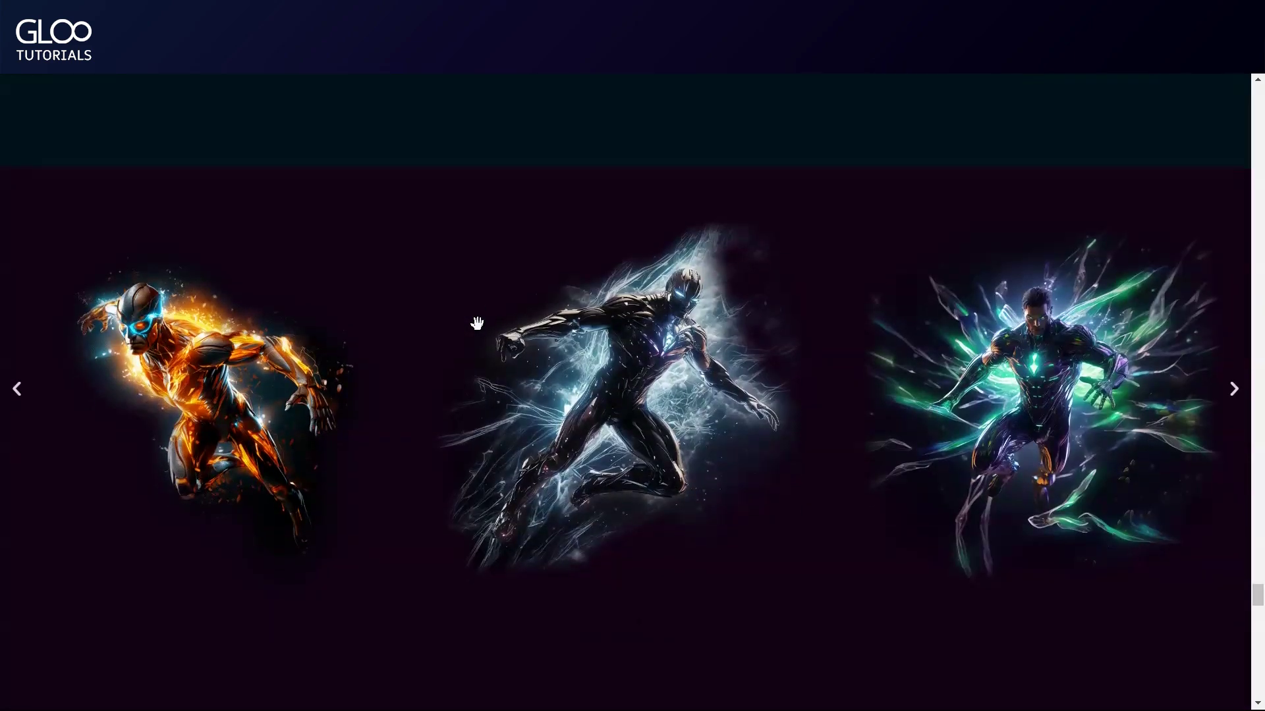
scroll(477, 322, down, 1)
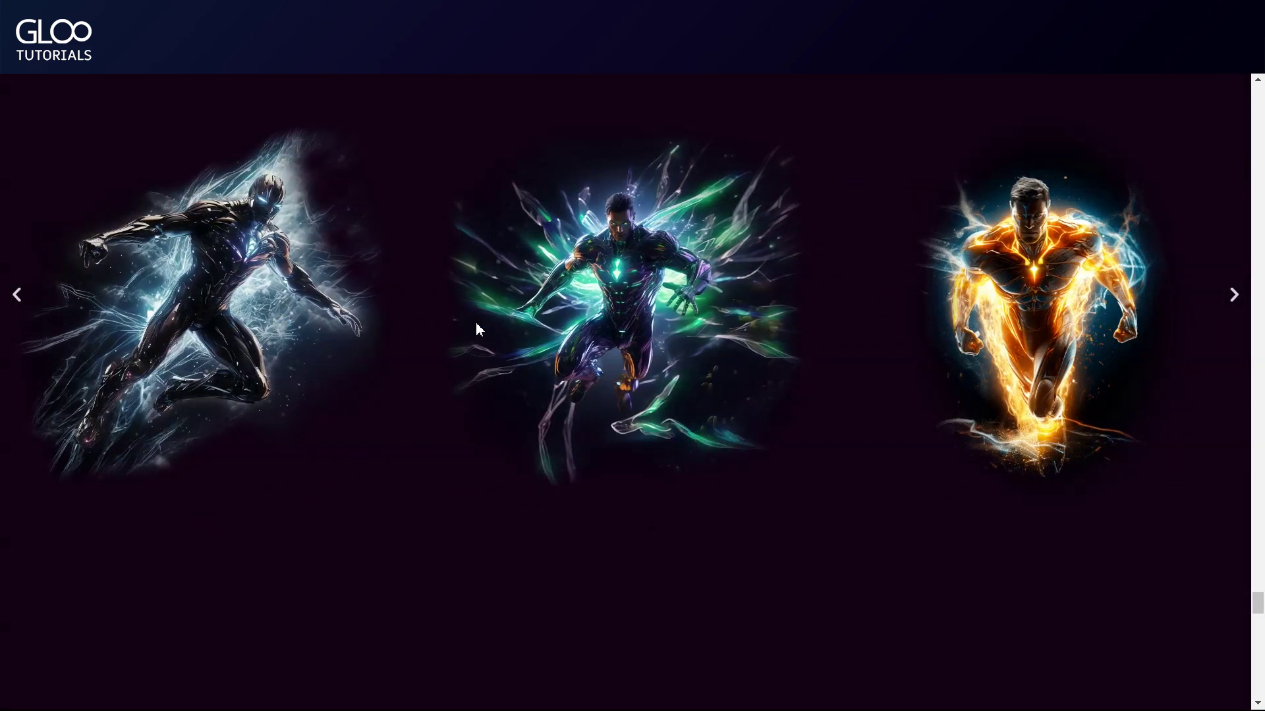
scroll(477, 323, down, 1)
scroll(477, 322, down, 1)
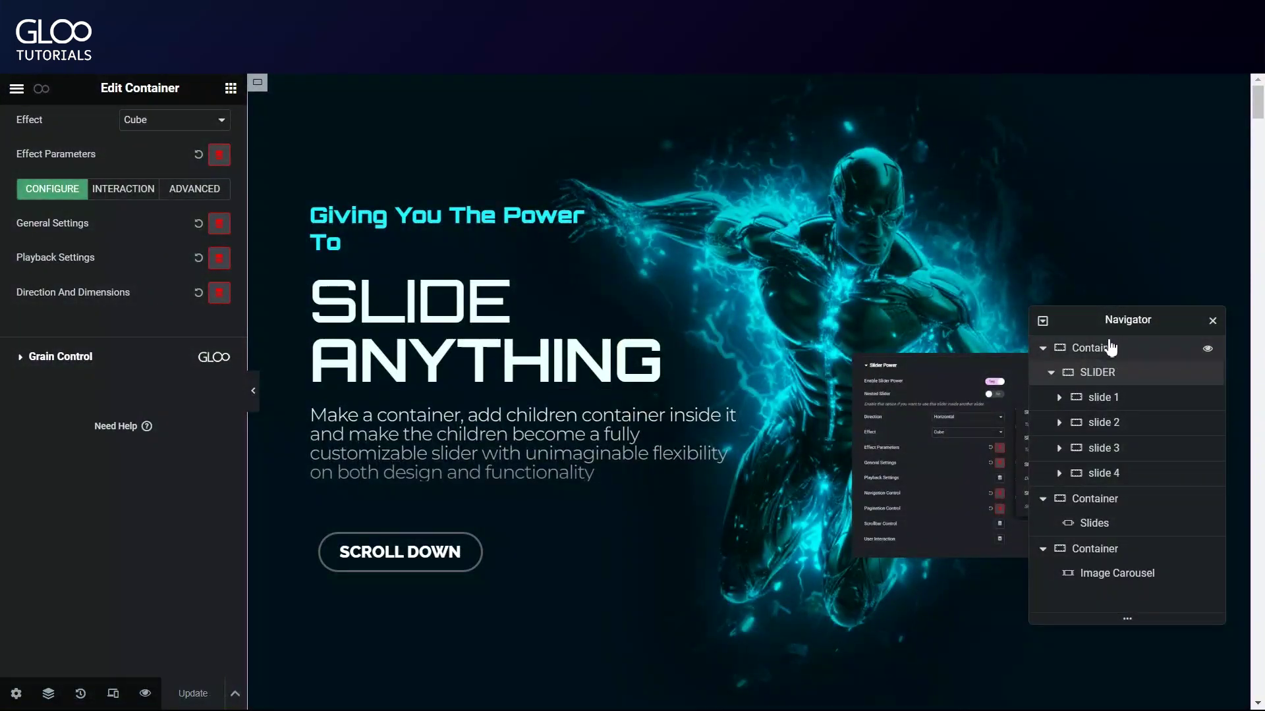
Select SLIDER in the Navigator and expand Slider Power to show the Cube effect with four slides.
drag(1100, 320, 1087, 240)
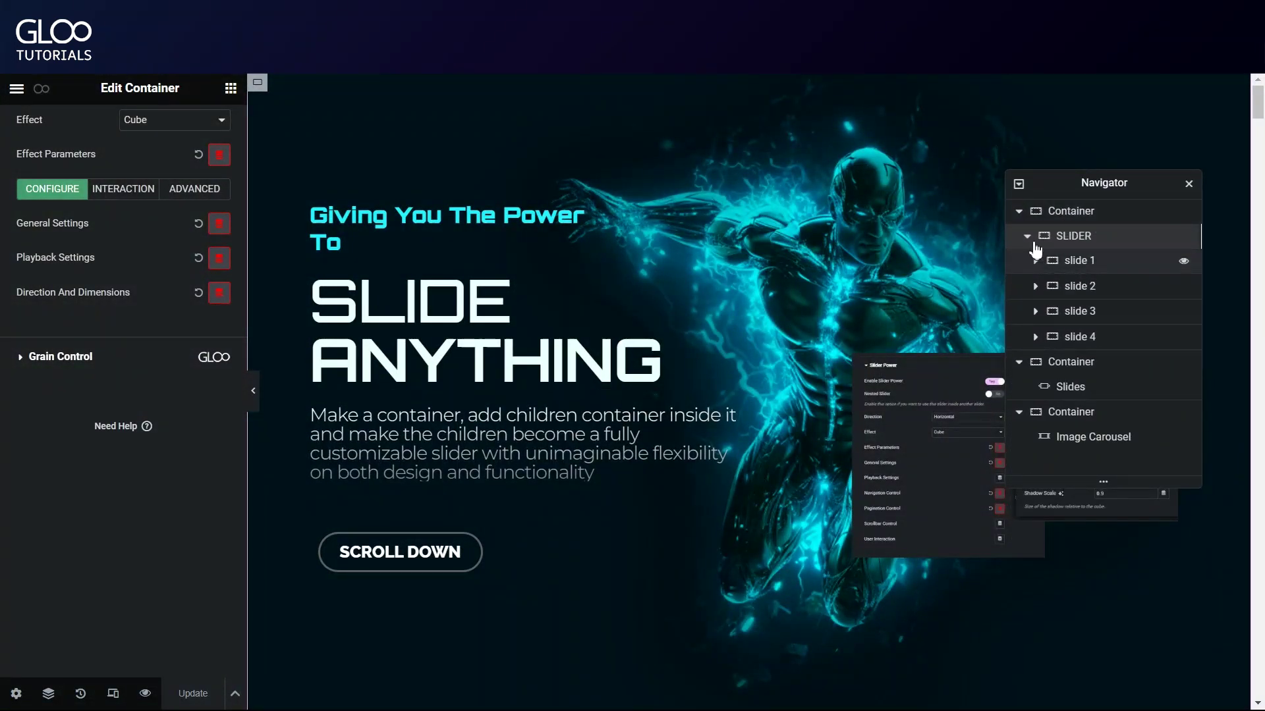
click(1071, 217)
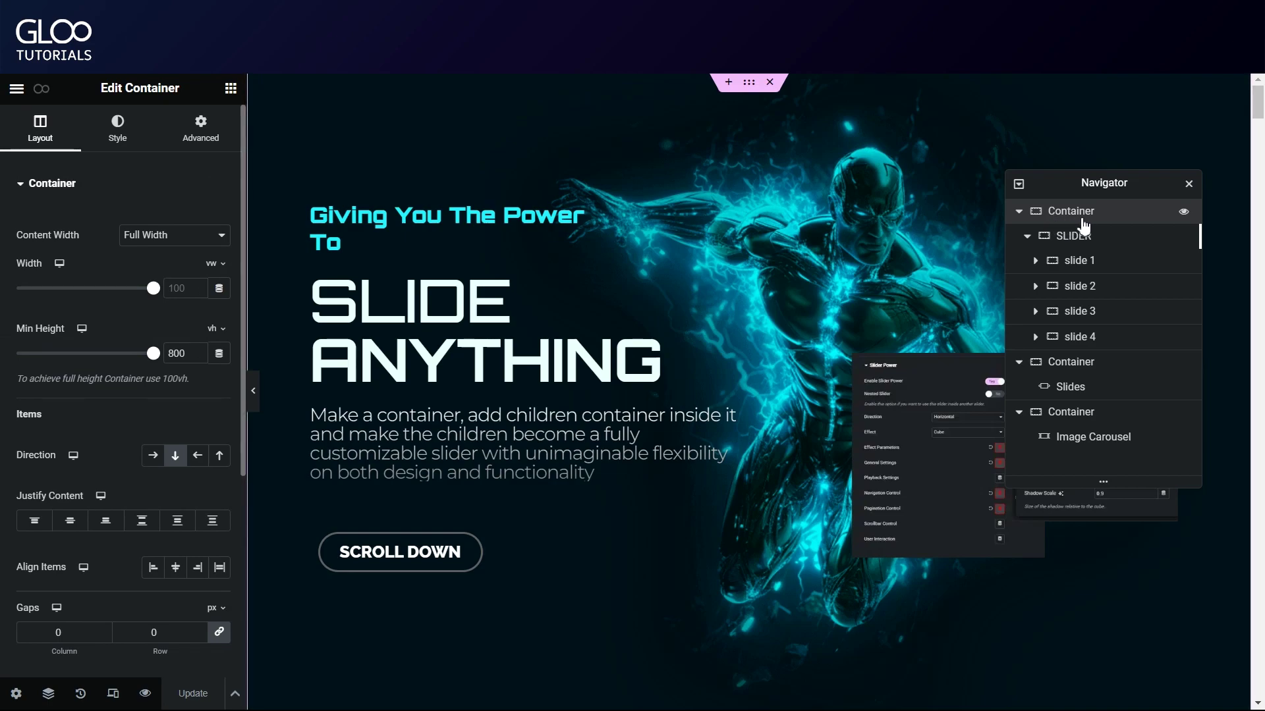
click(1106, 241)
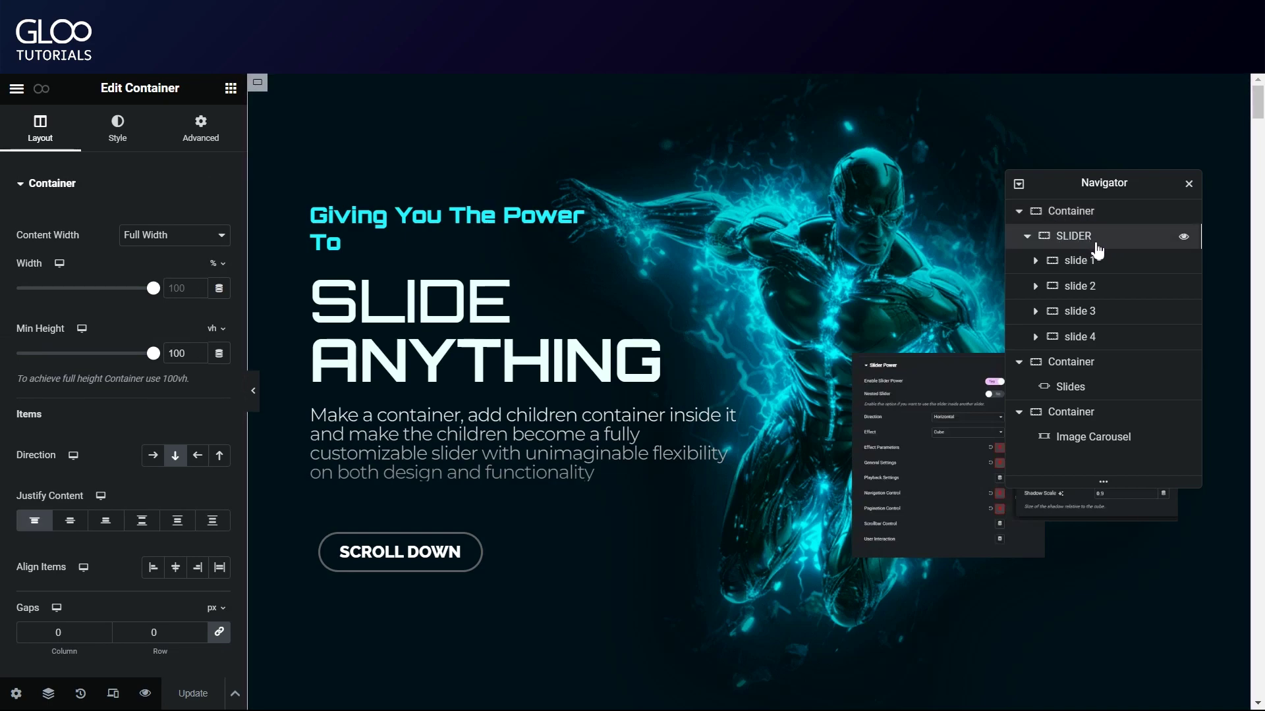
scroll(168, 405, down, 5)
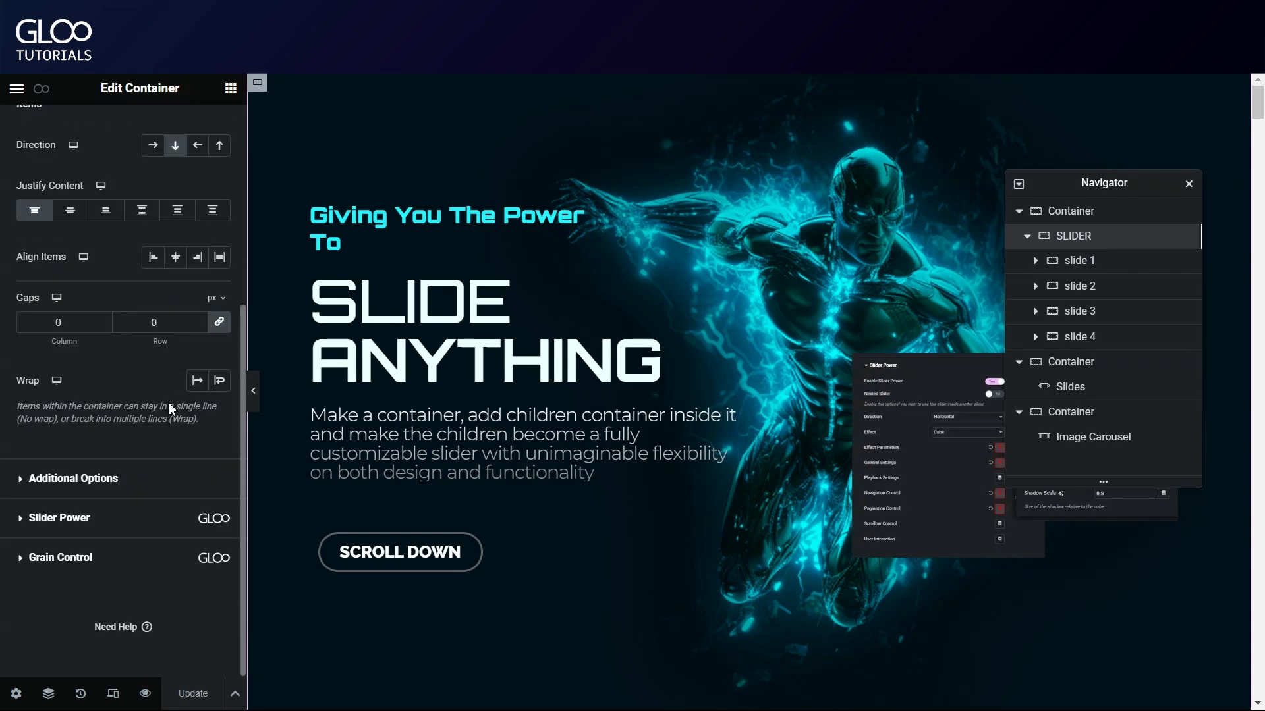
click(104, 534)
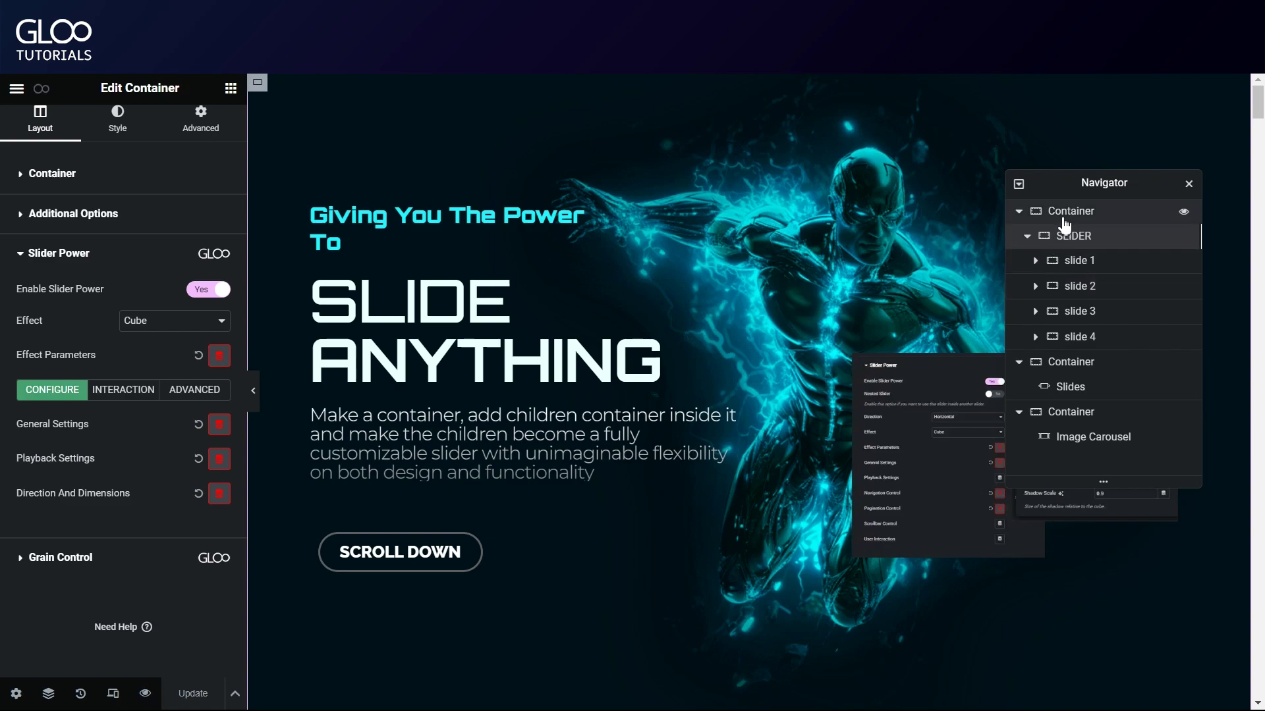
Give the outer Container the CSS ID sec1 in its Advanced settings.
click(1112, 214)
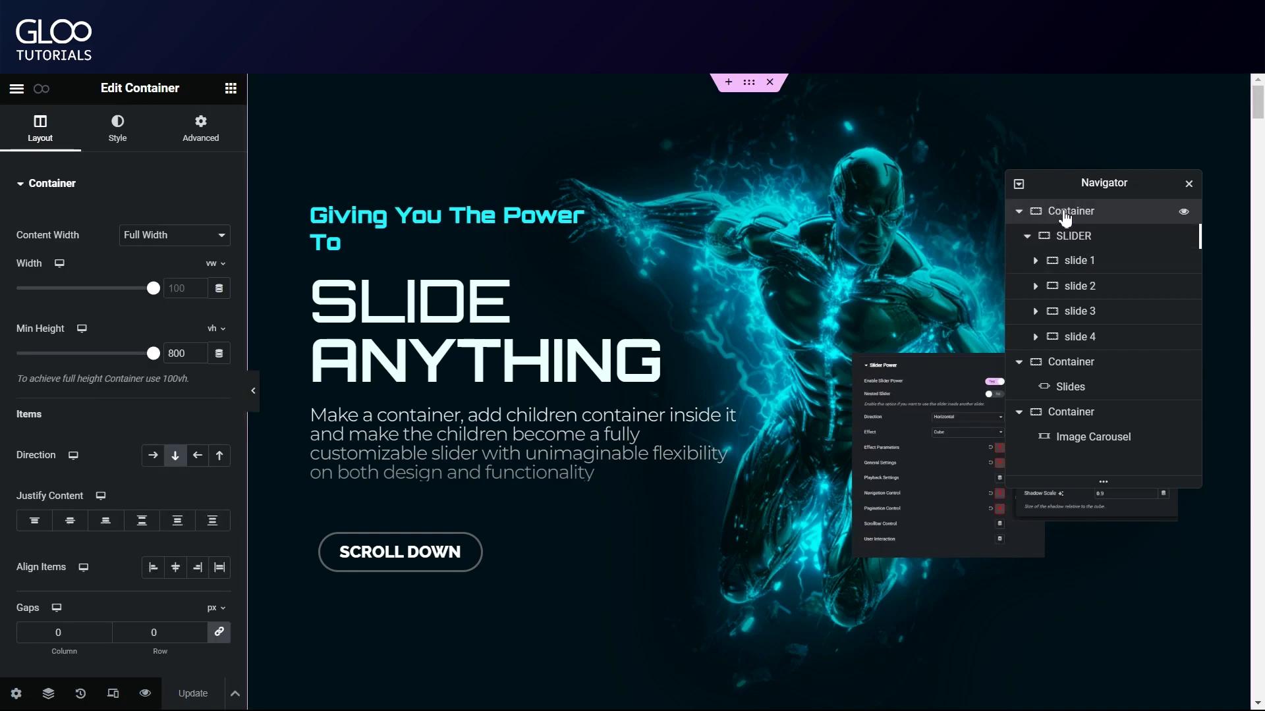
click(117, 127)
click(200, 127)
scroll(150, 484, down, 2)
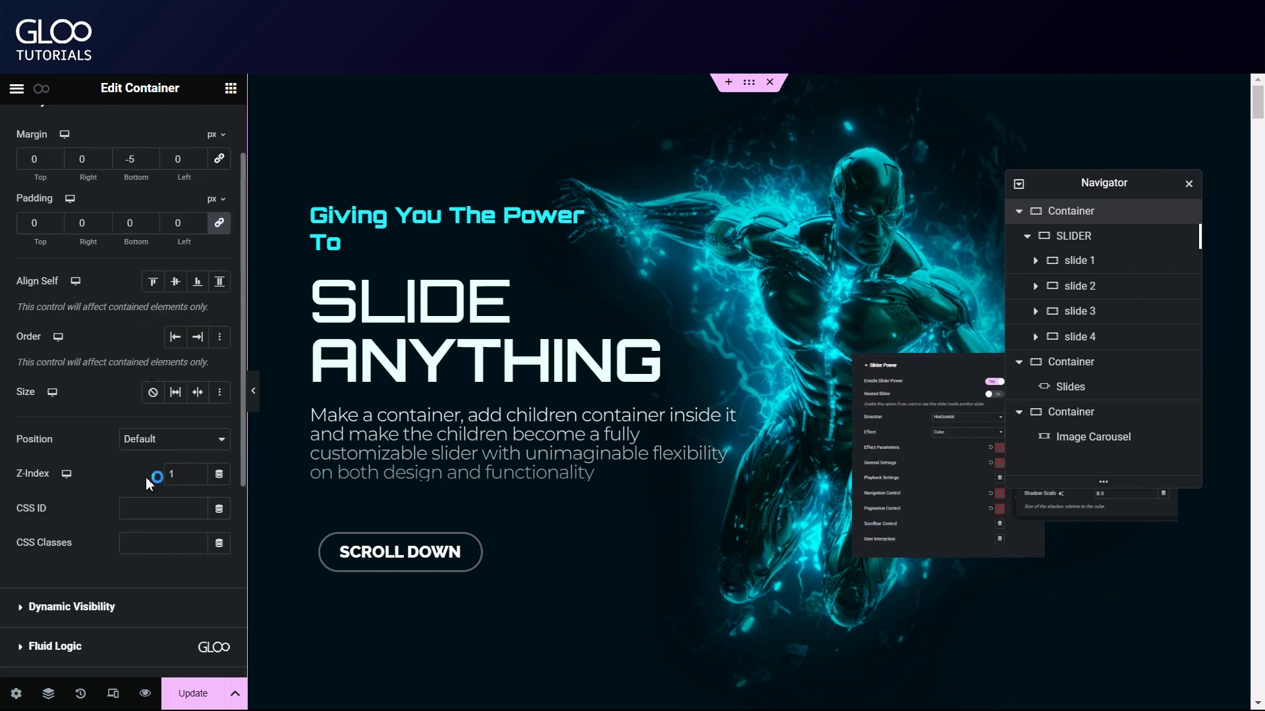
click(146, 511)
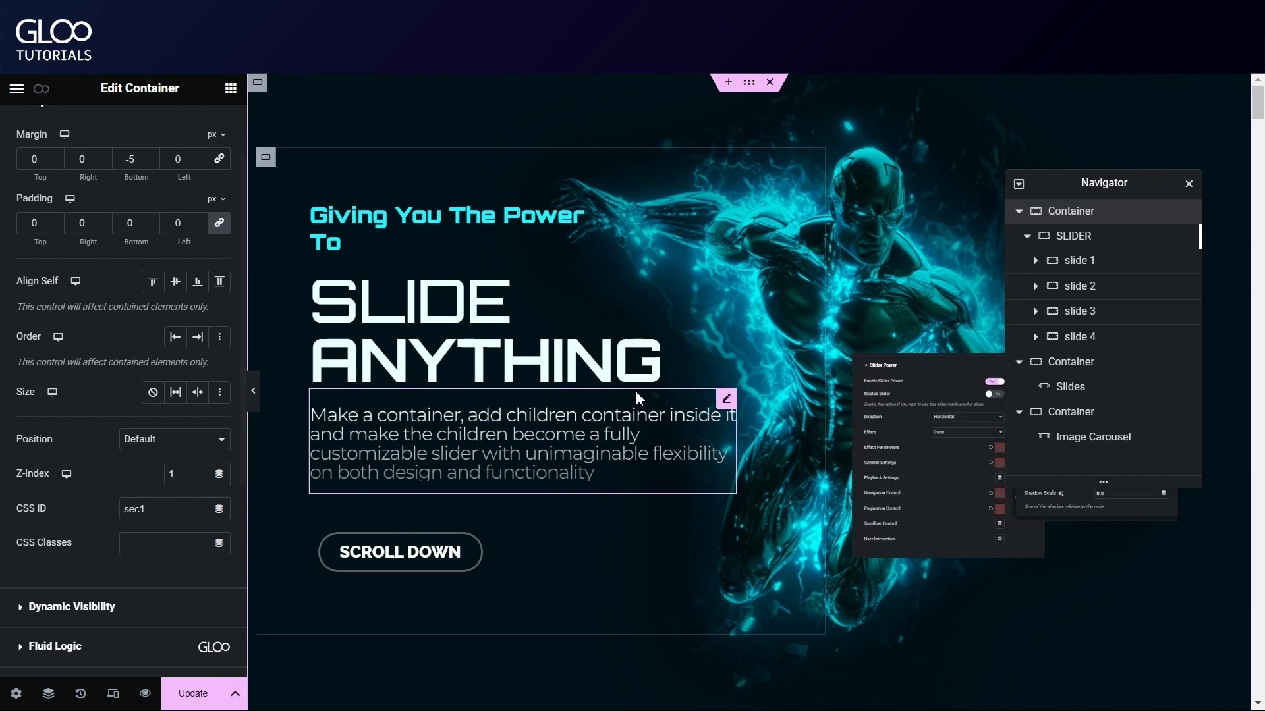
Keep the container's 800 minimum height in vh on the Layout tab.
scroll(136, 278, up, 2)
click(57, 142)
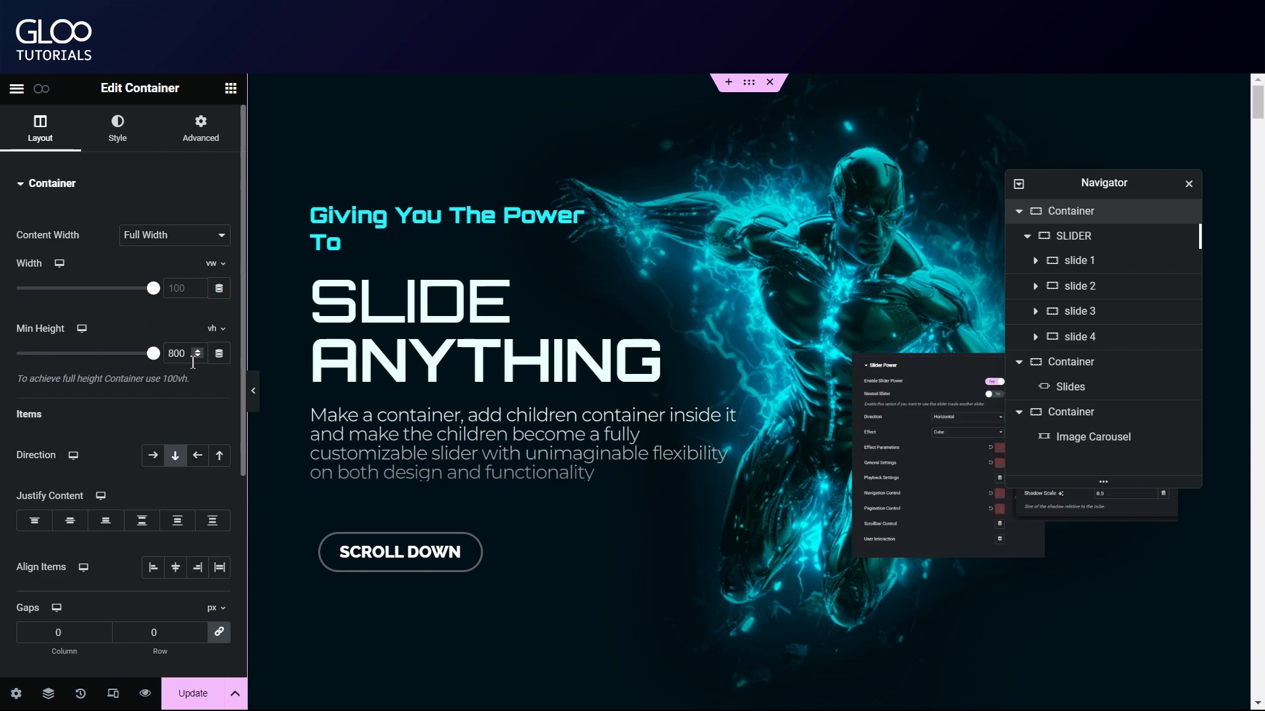
click(214, 329)
click(211, 403)
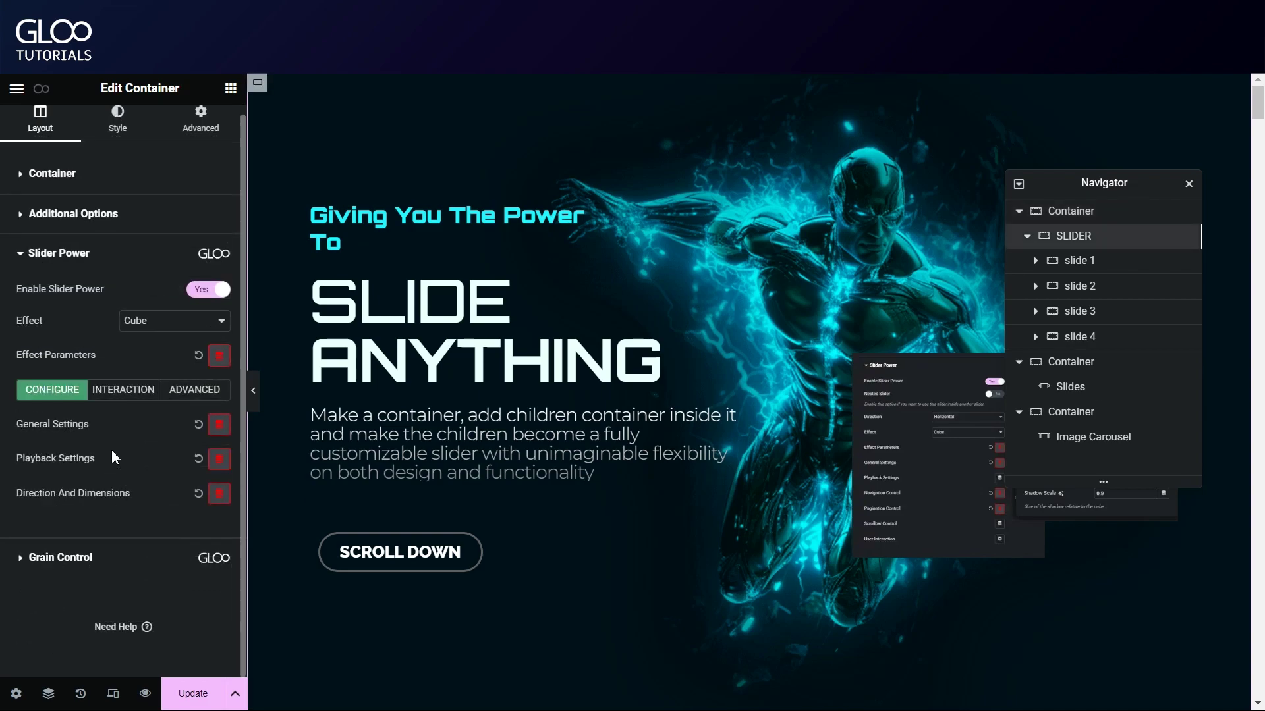
Review the slider's General Settings: speed 2000 ms, touch ratio 3, zero slides to scroll.
click(217, 425)
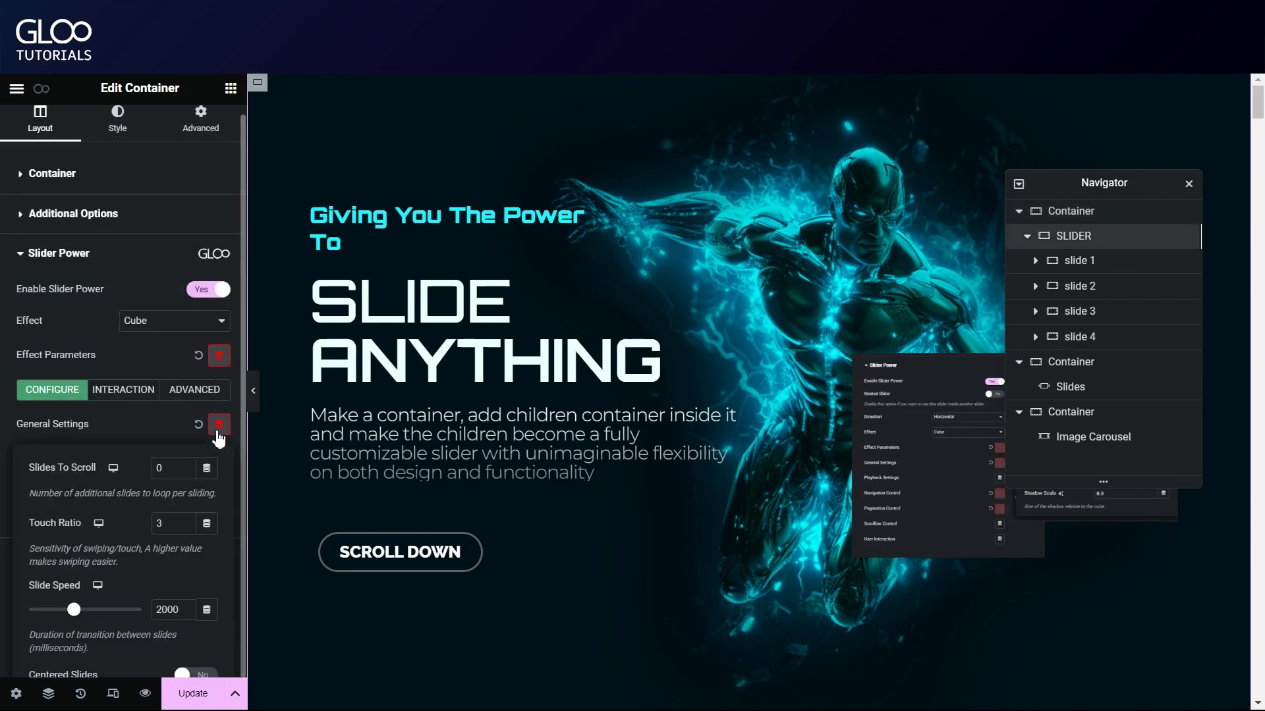
scroll(201, 433, down, 3)
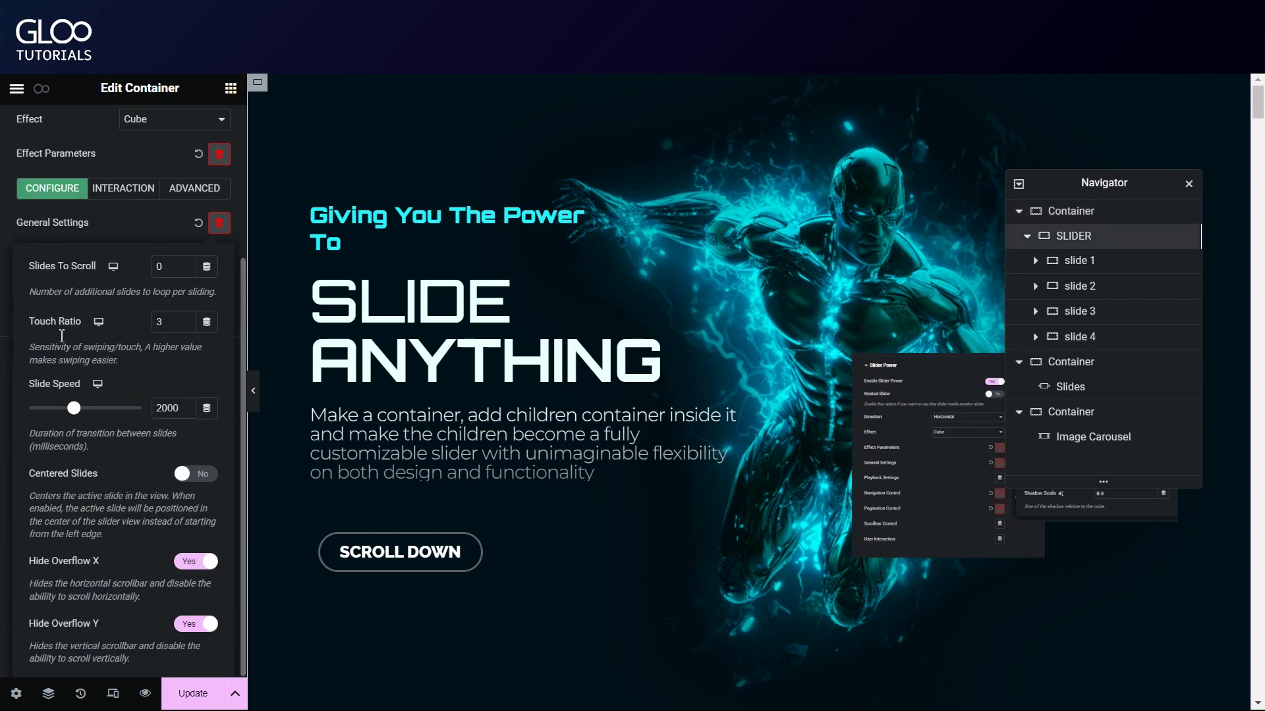
click(120, 224)
scroll(120, 232, up, 1)
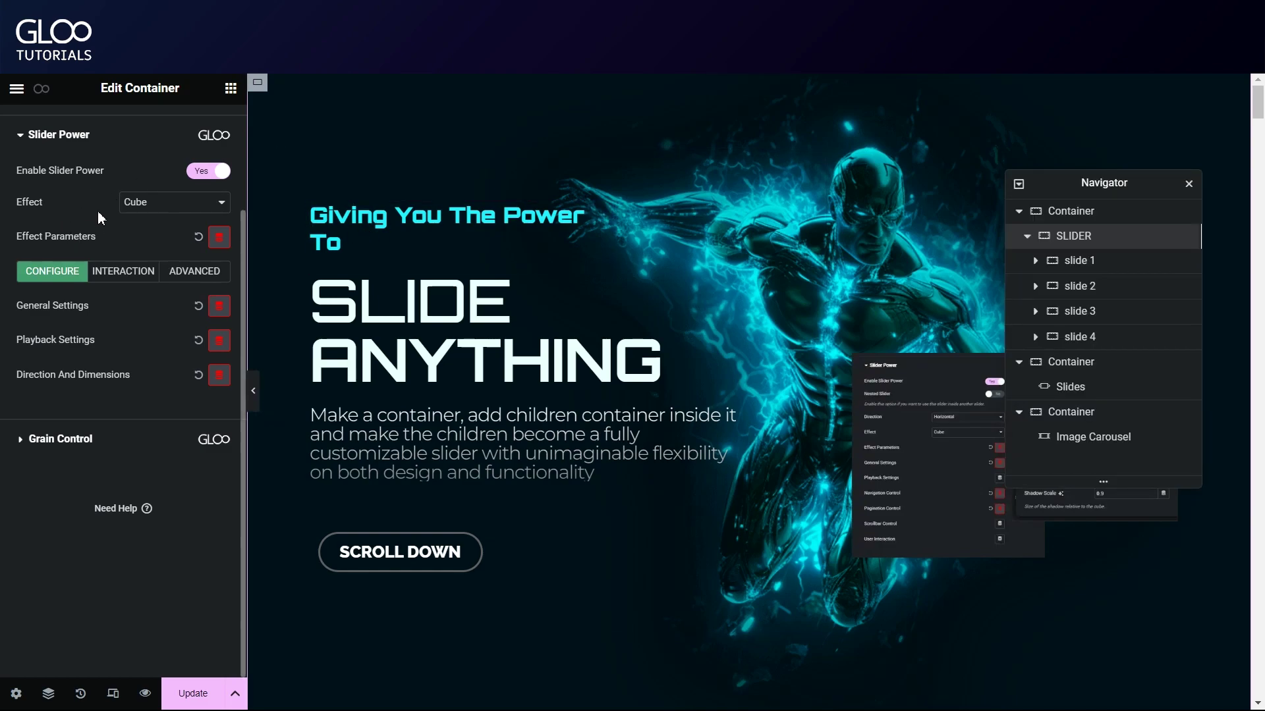
scroll(97, 211, up, 2)
In the ADVANCED GSAP Connector settings, select the Slider Power ID slider1.
click(179, 398)
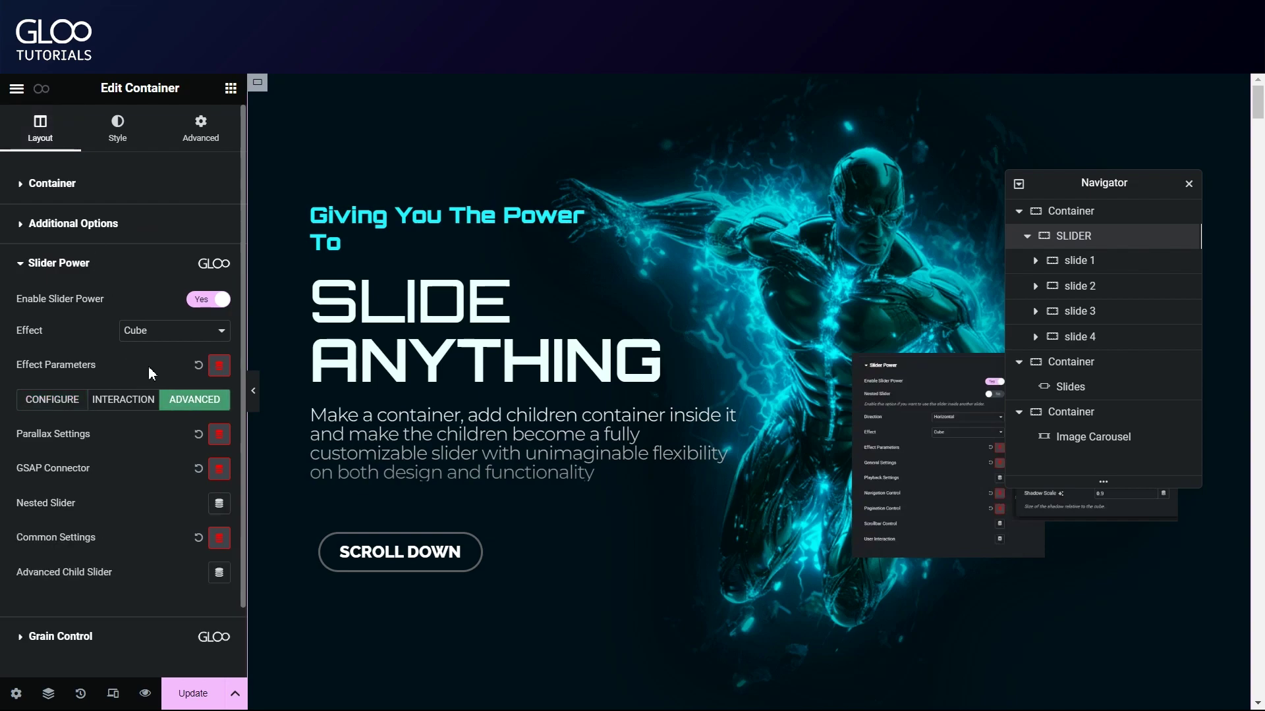
scroll(79, 389, down, 2)
click(218, 391)
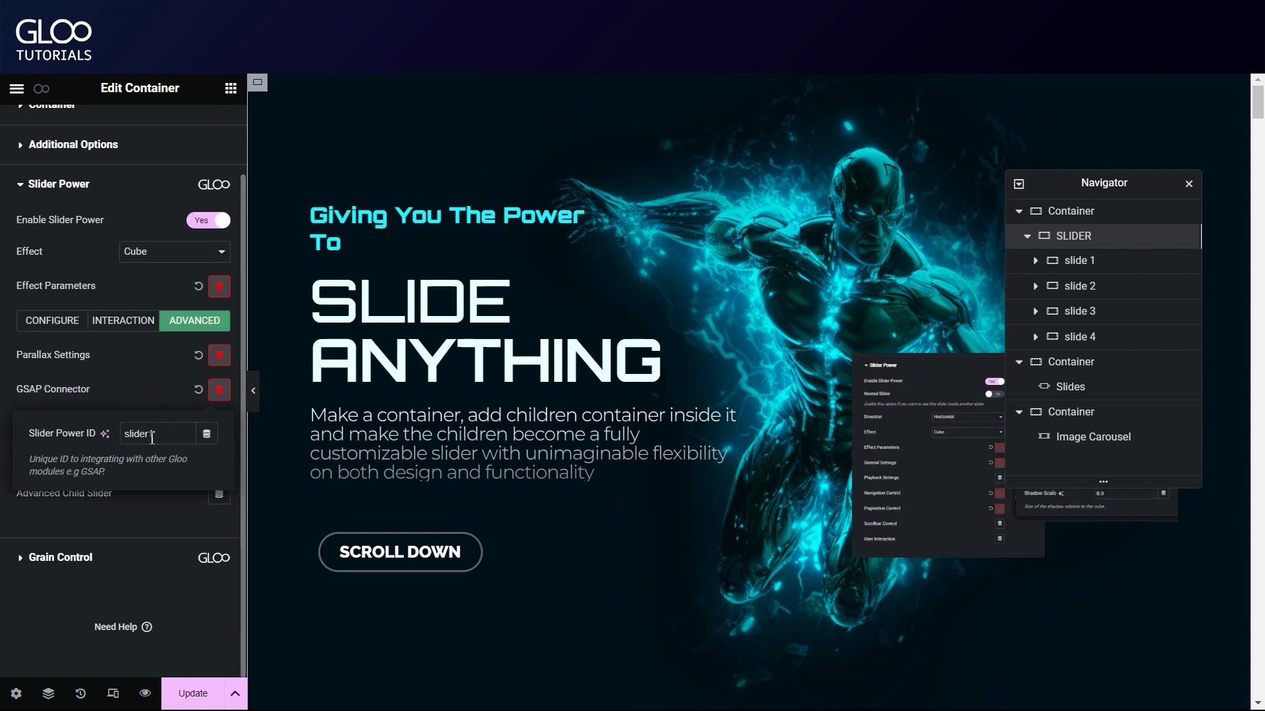
double_click(148, 433)
click(140, 397)
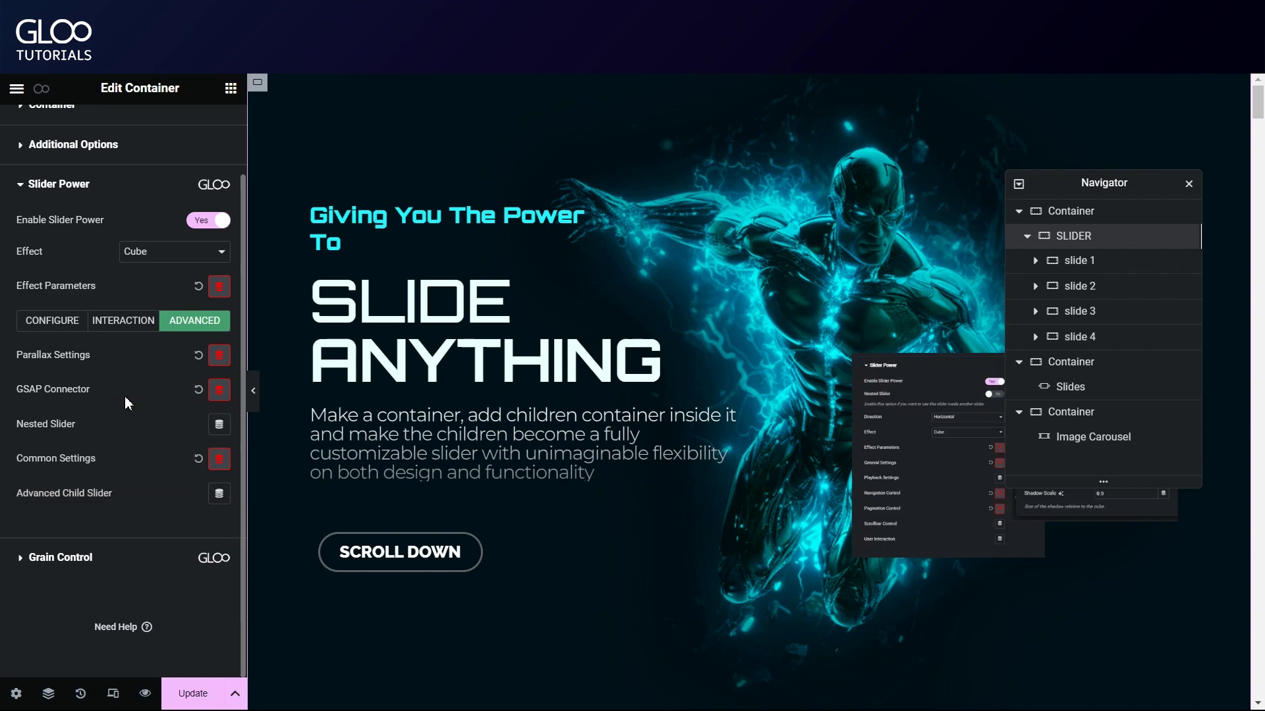
click(219, 390)
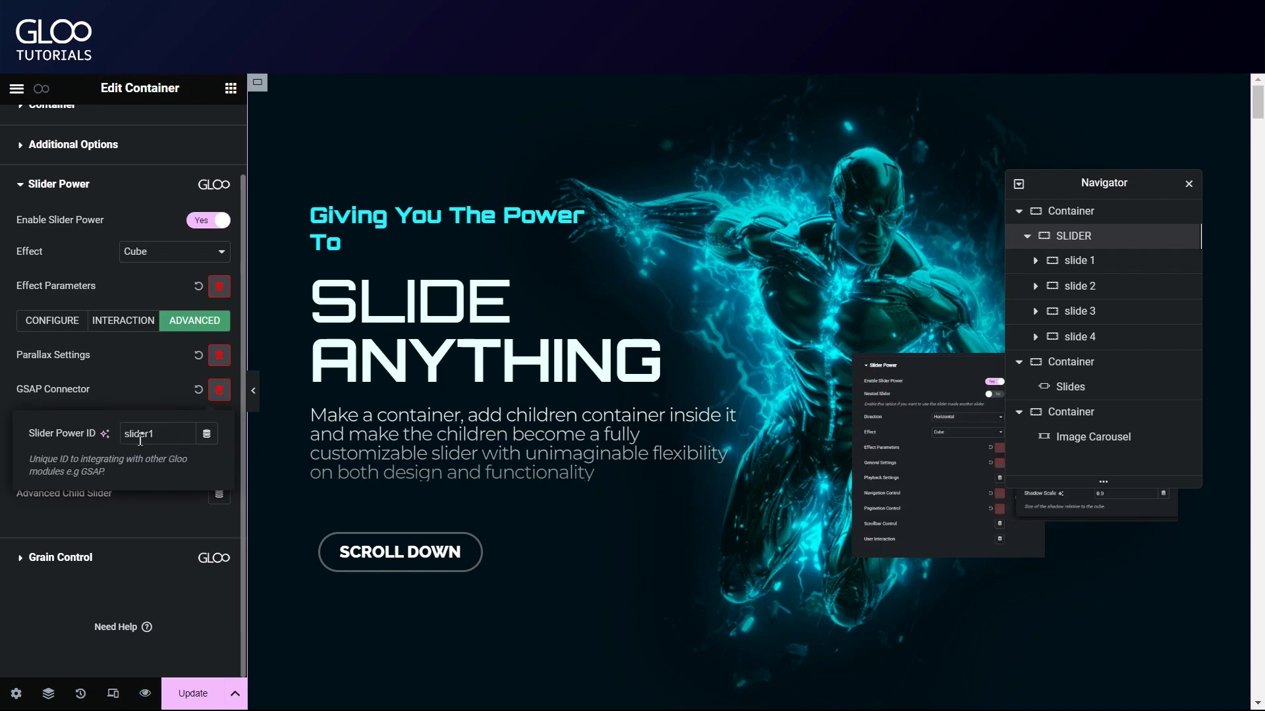
click(153, 395)
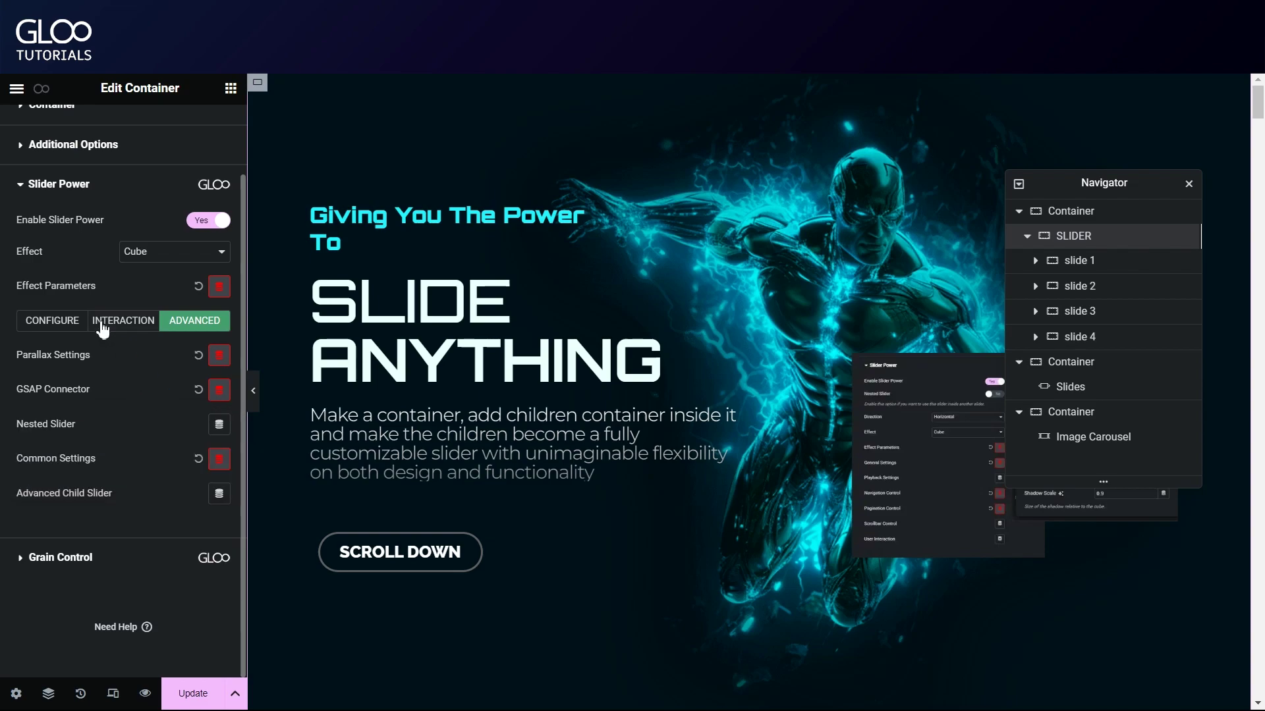
Review the slider's Playback and User Interaction settings.
click(70, 319)
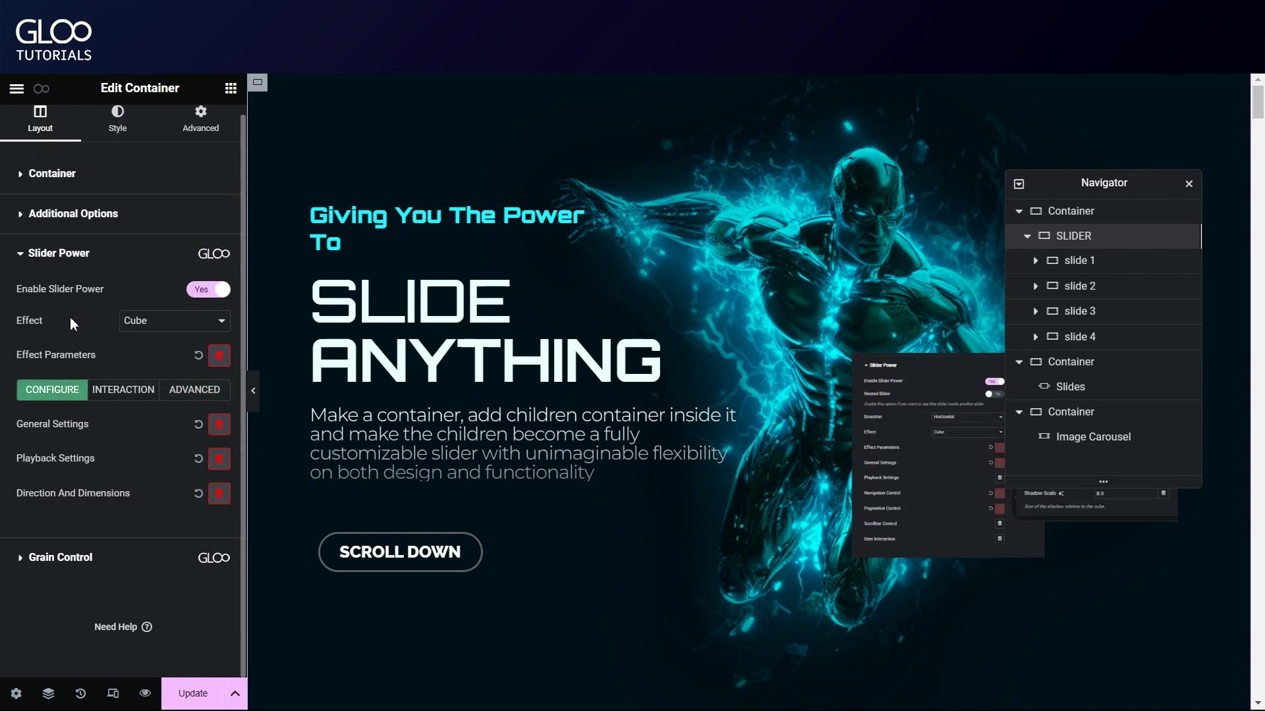
click(218, 460)
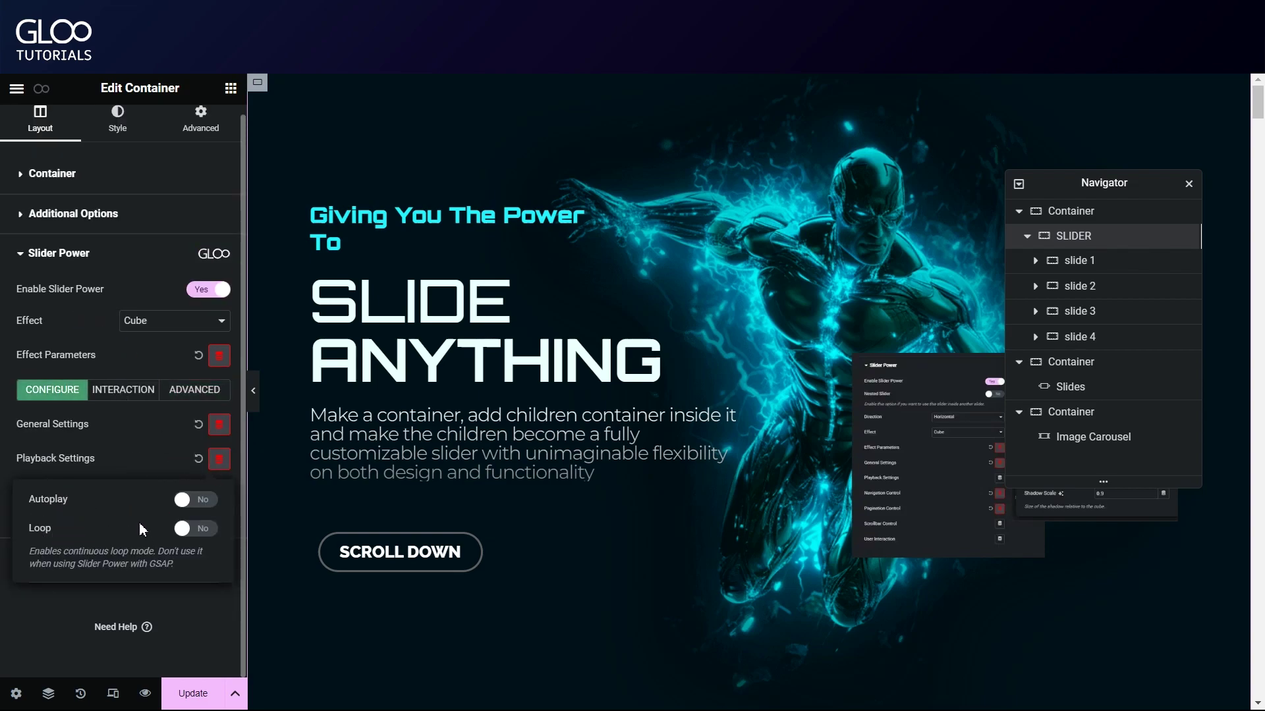
click(124, 390)
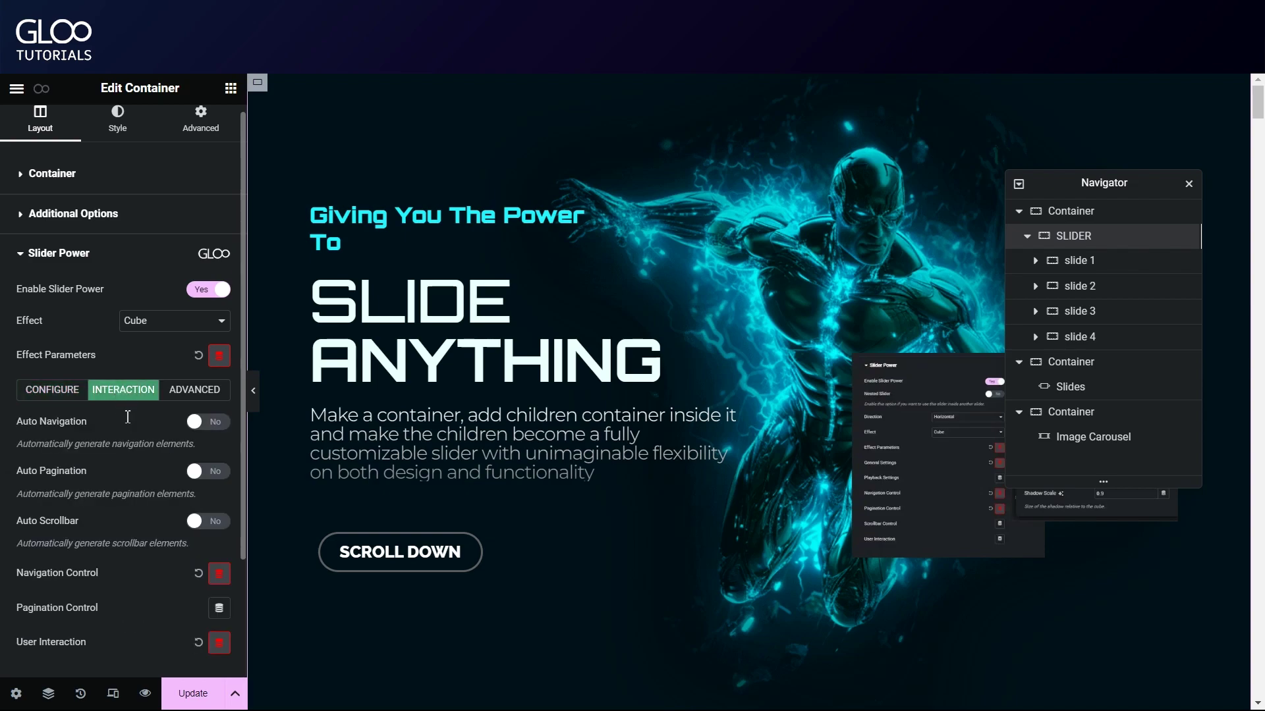
scroll(29, 345, down, 1)
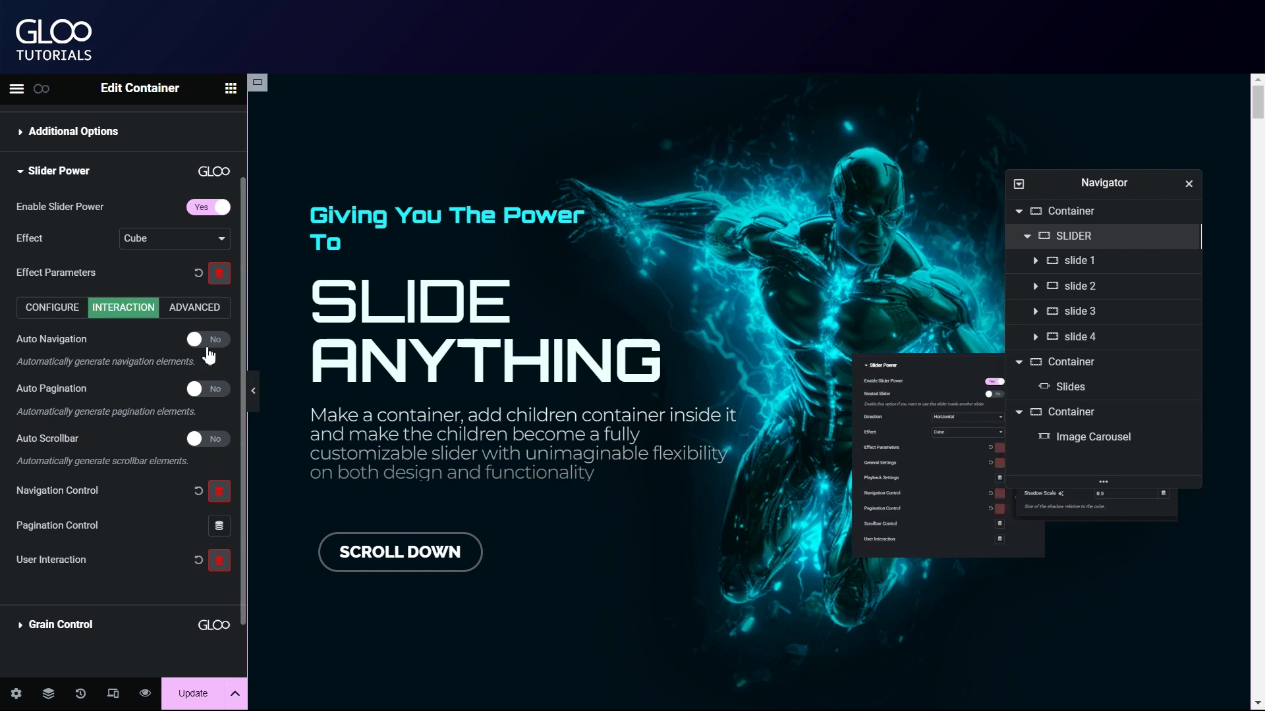
click(219, 563)
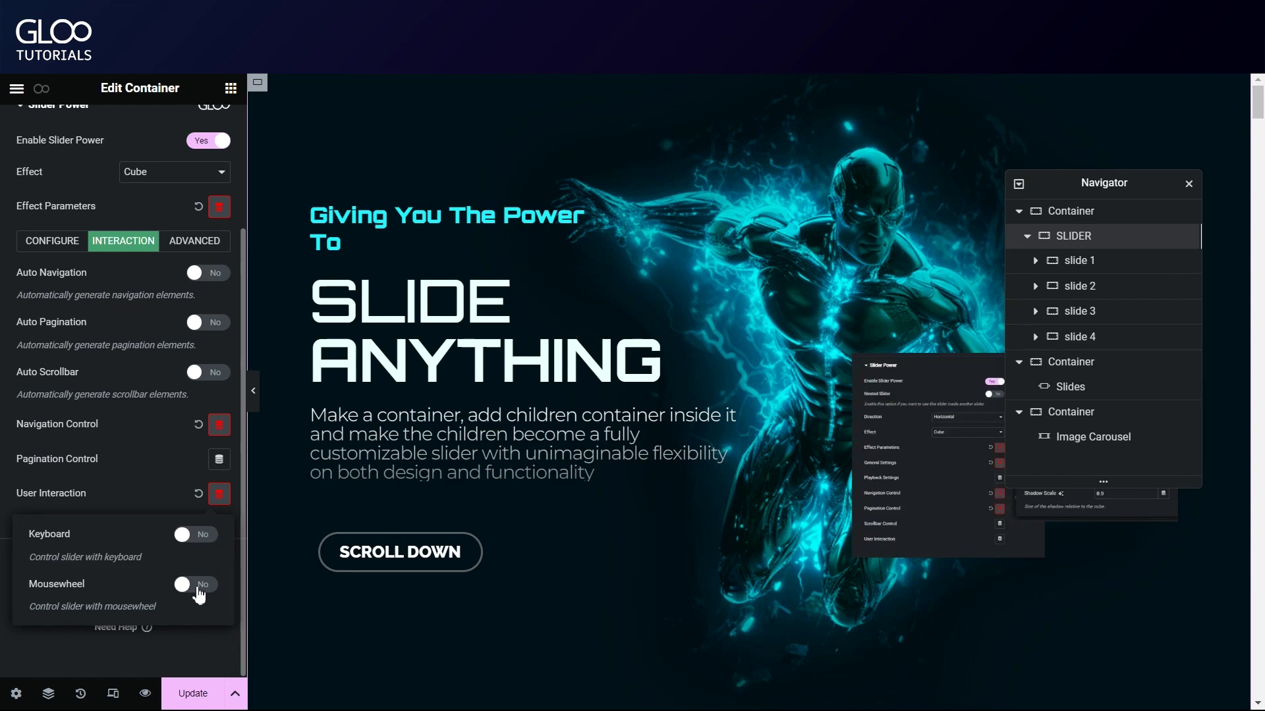
click(149, 460)
scroll(158, 421, up, 1)
Set Touch Move to No in the slider's Common Settings.
click(194, 320)
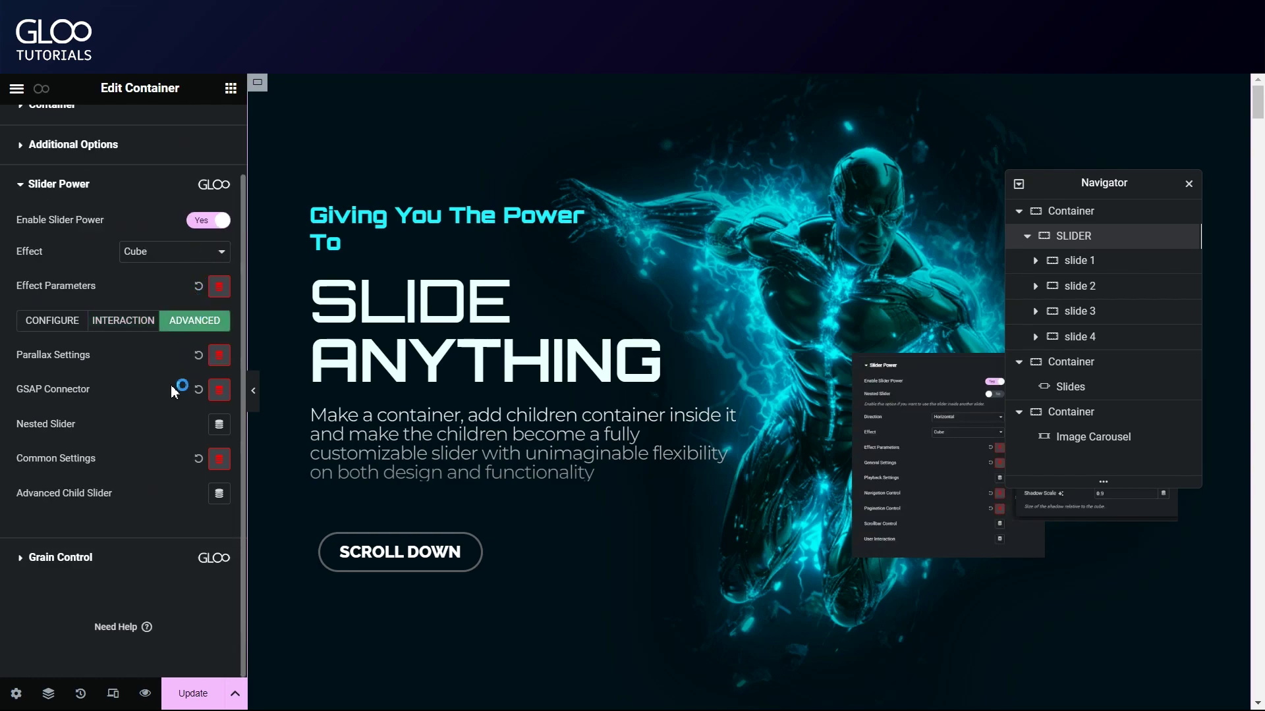
click(220, 461)
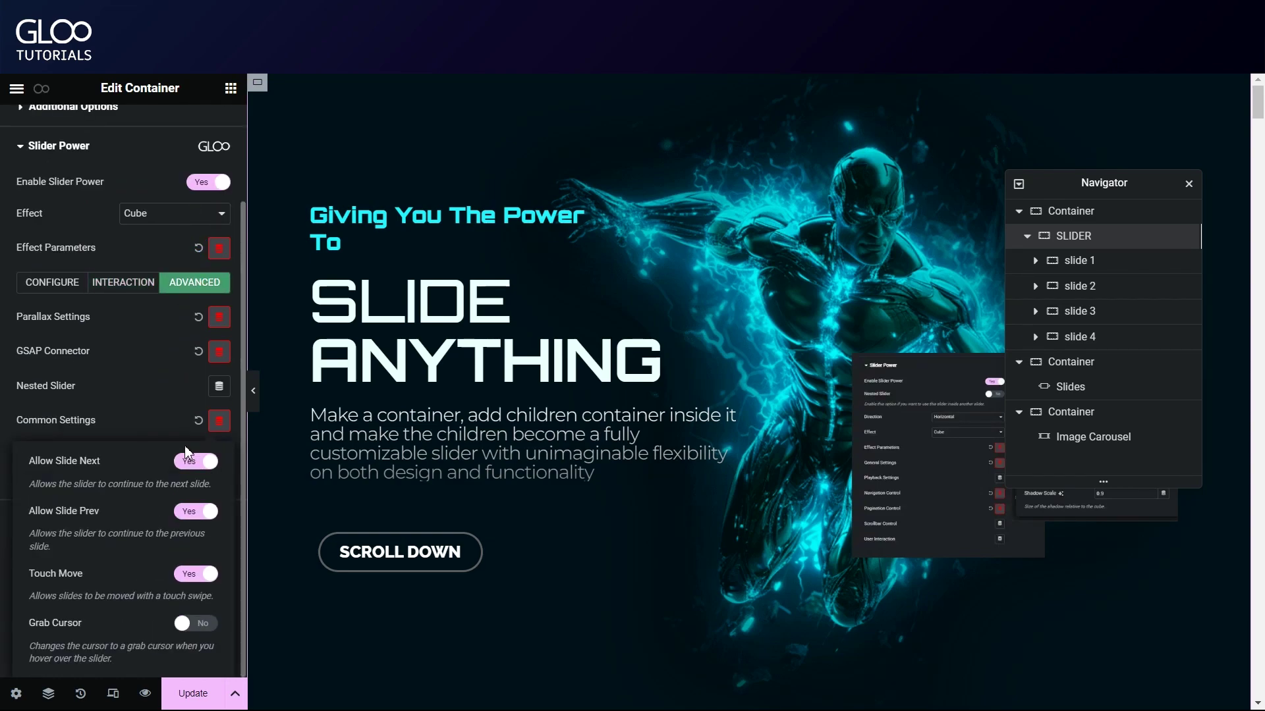
click(193, 586)
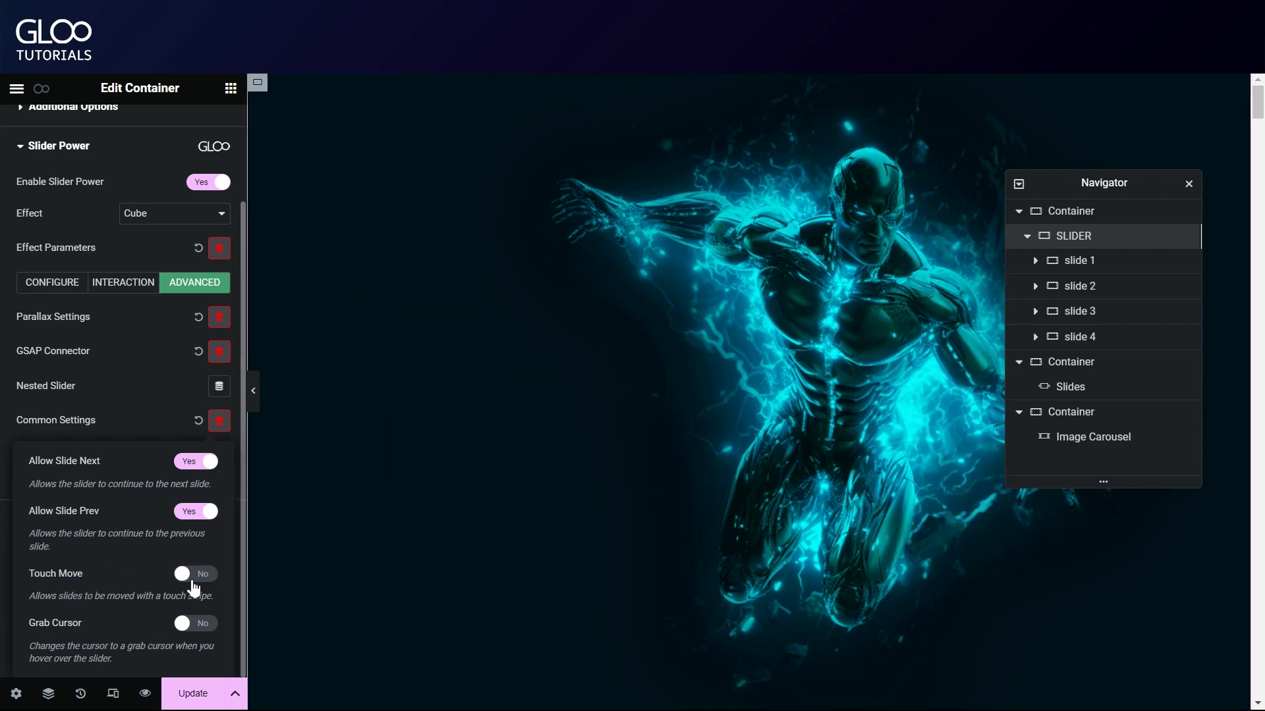
click(146, 398)
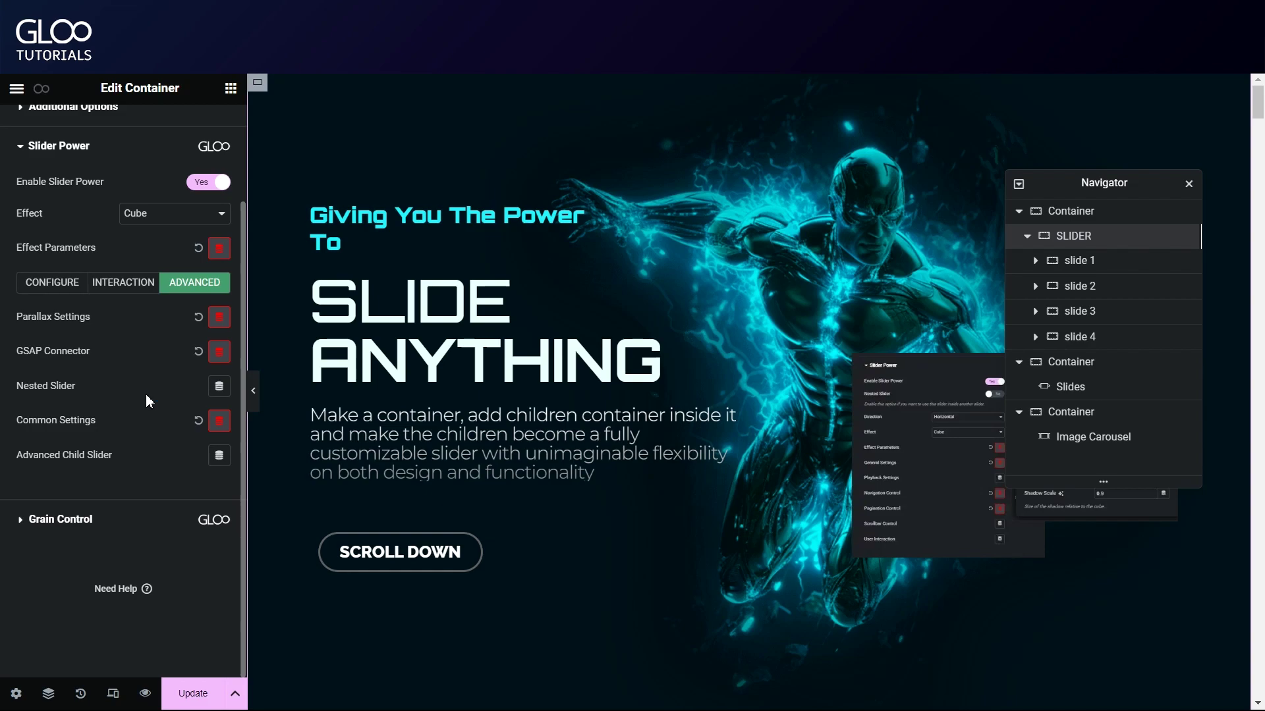
Select the SLIDER container's CSS ID 'slider' and go to Page Settings.
scroll(125, 378, up, 2)
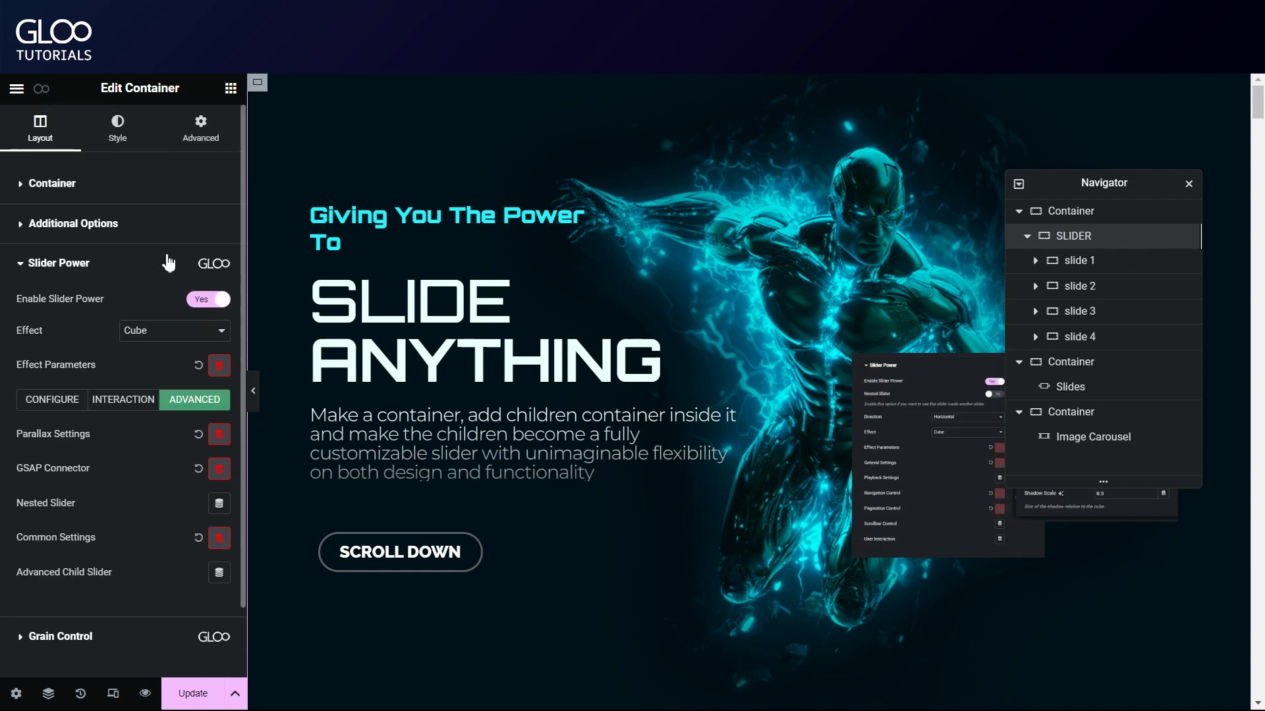
click(198, 129)
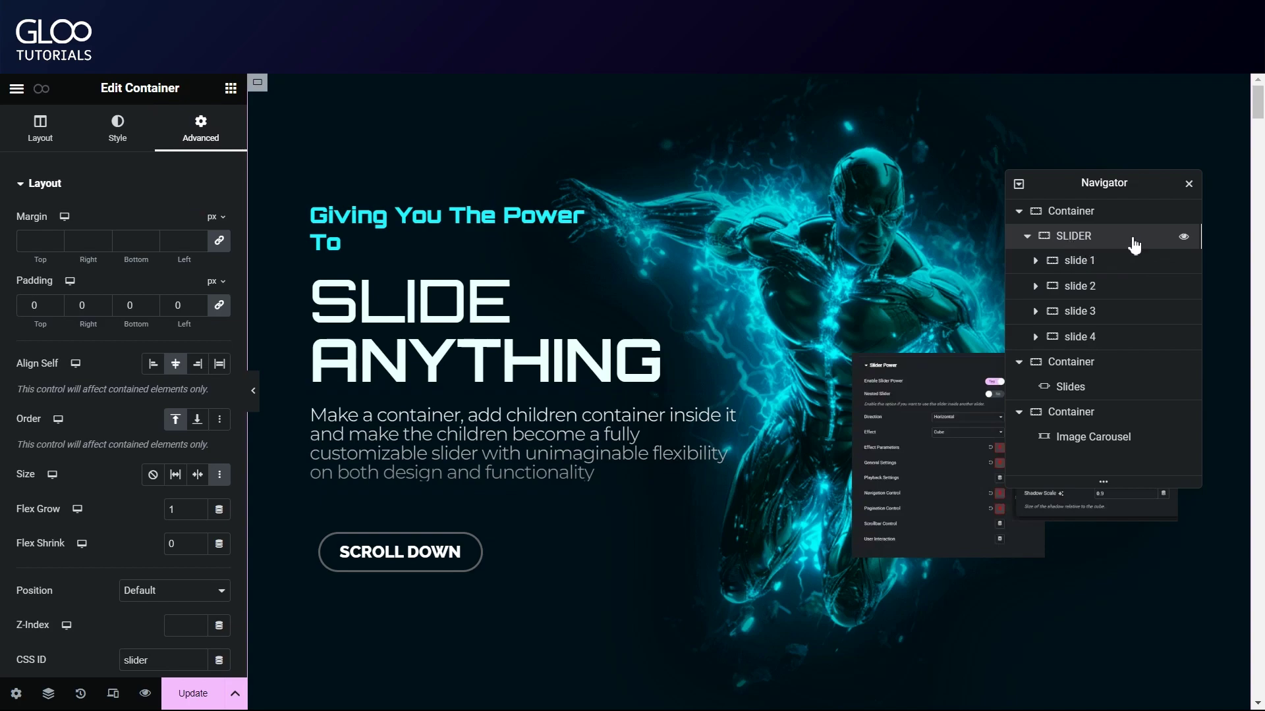
scroll(159, 402, down, 4)
double_click(135, 413)
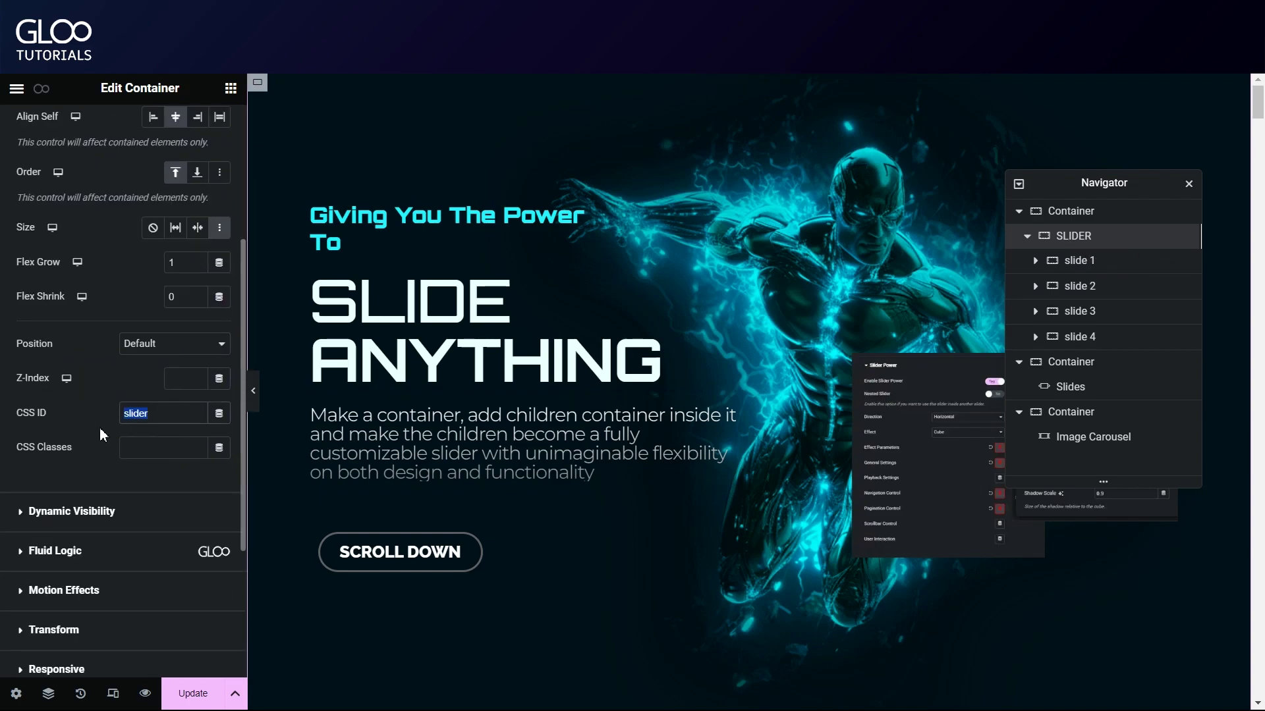
click(41, 89)
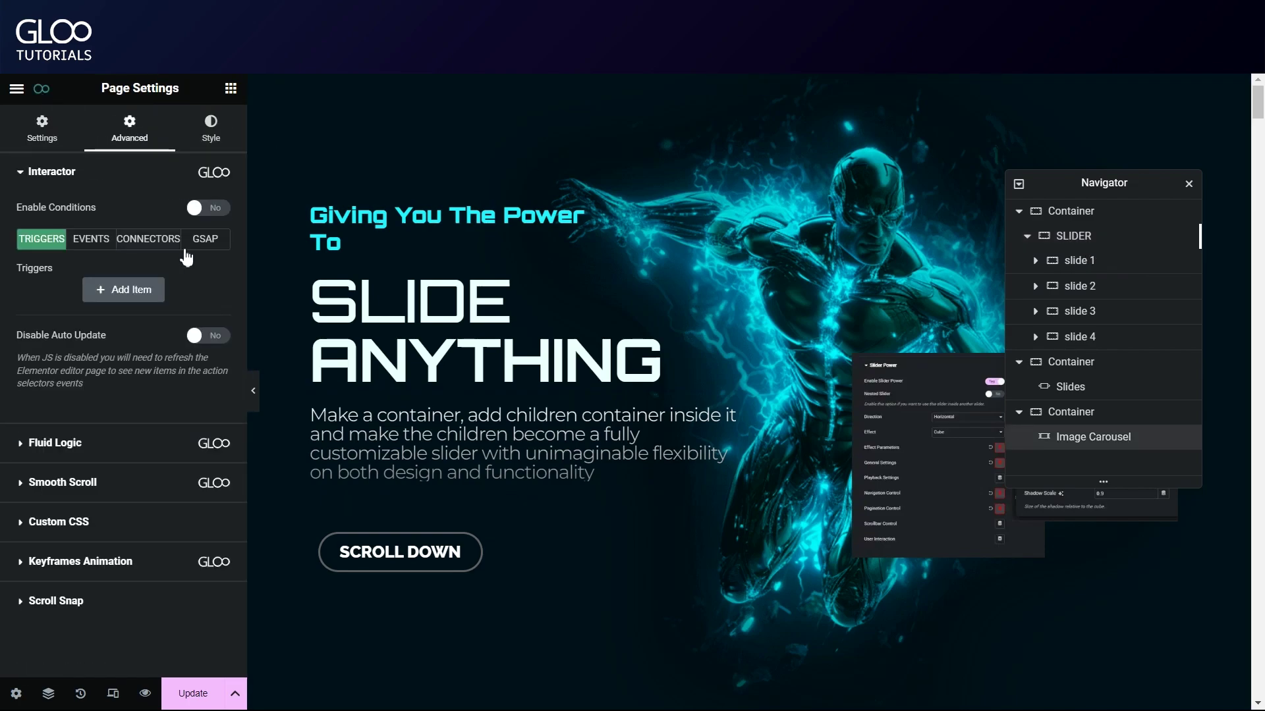
Add a new GSAP event in Page Settings and name it 'Slider'.
click(202, 247)
scroll(177, 270, down, 1)
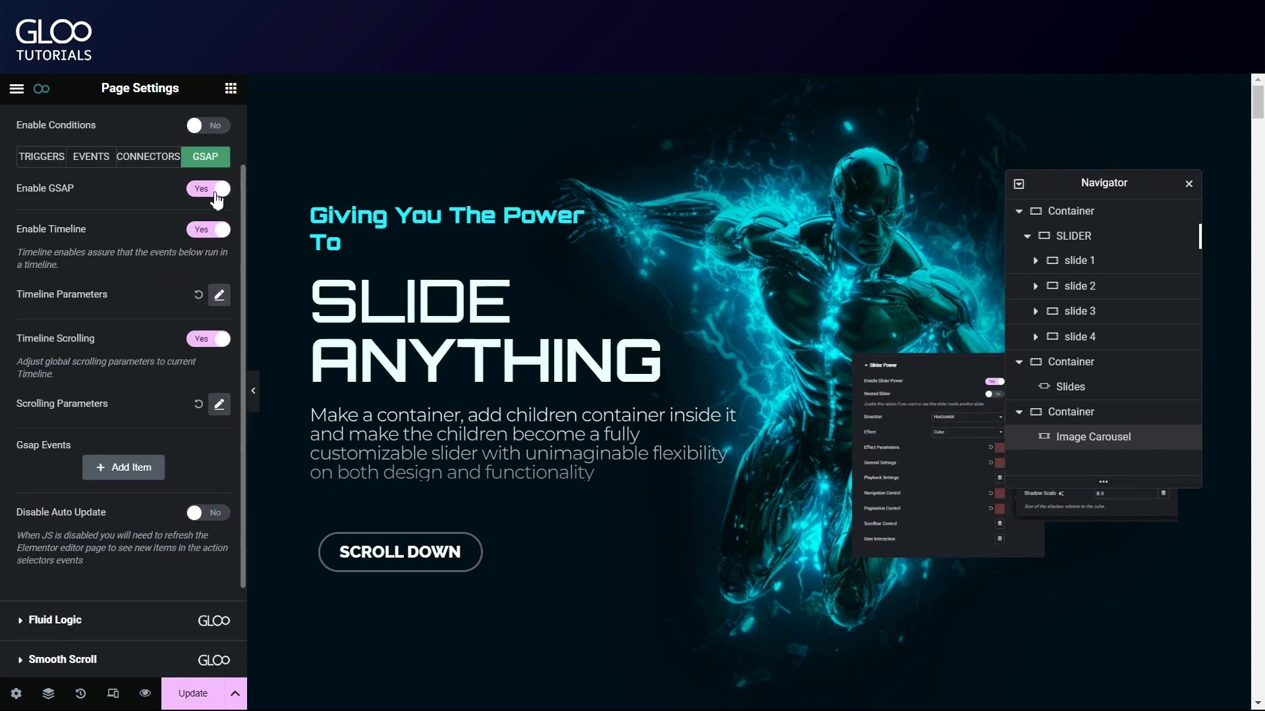
click(129, 467)
scroll(144, 396, down, 4)
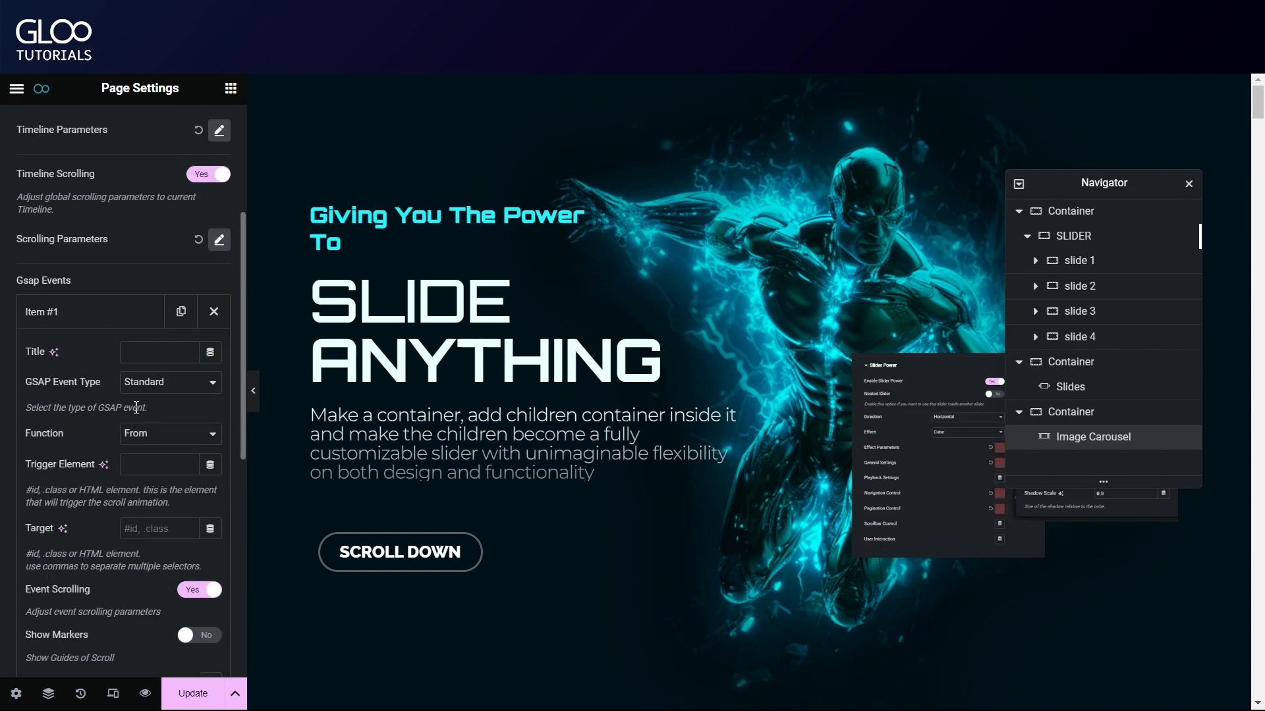
click(149, 195)
text(Slider Power)
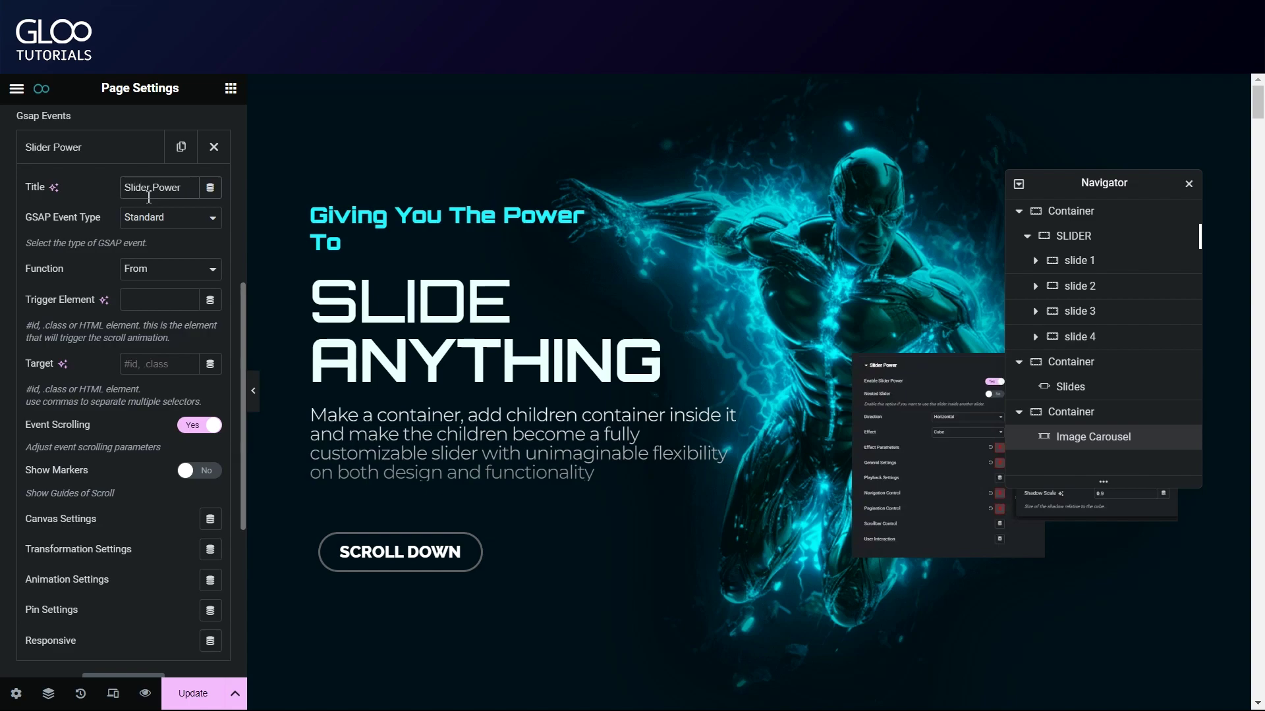
Set the event type to Slider Tween and keep Slider Power as the slider type.
click(154, 298)
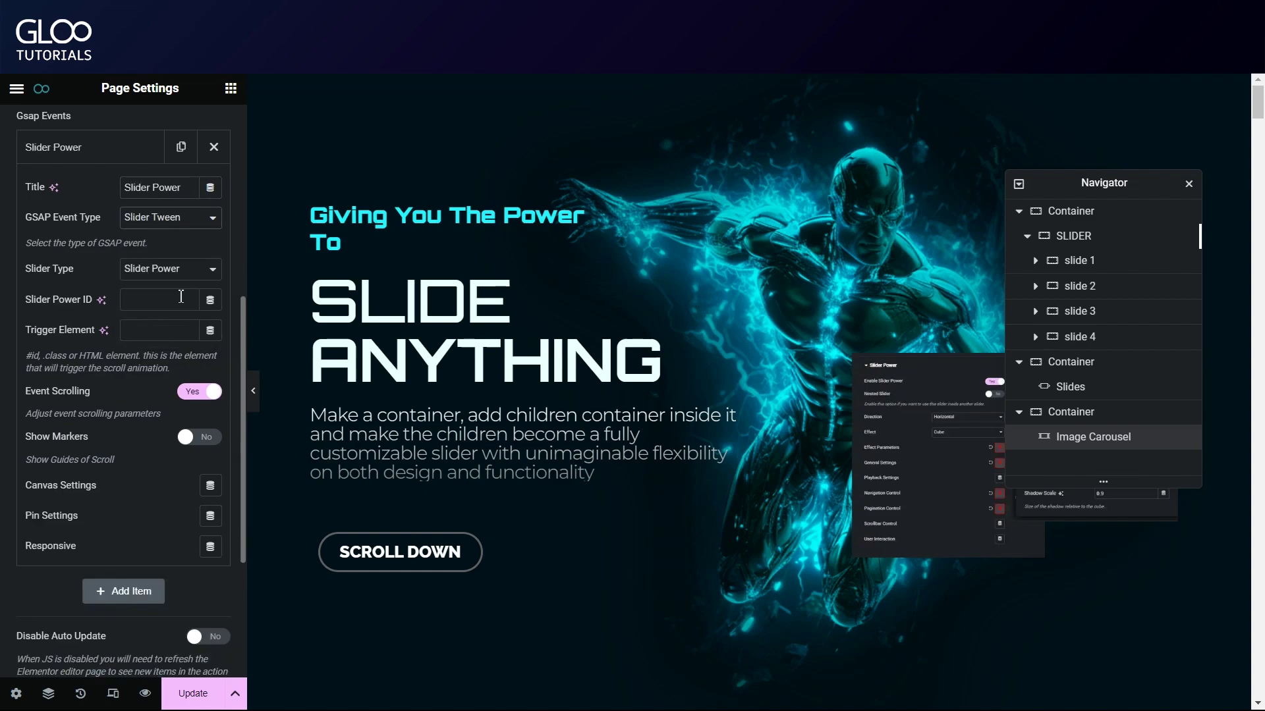
click(165, 270)
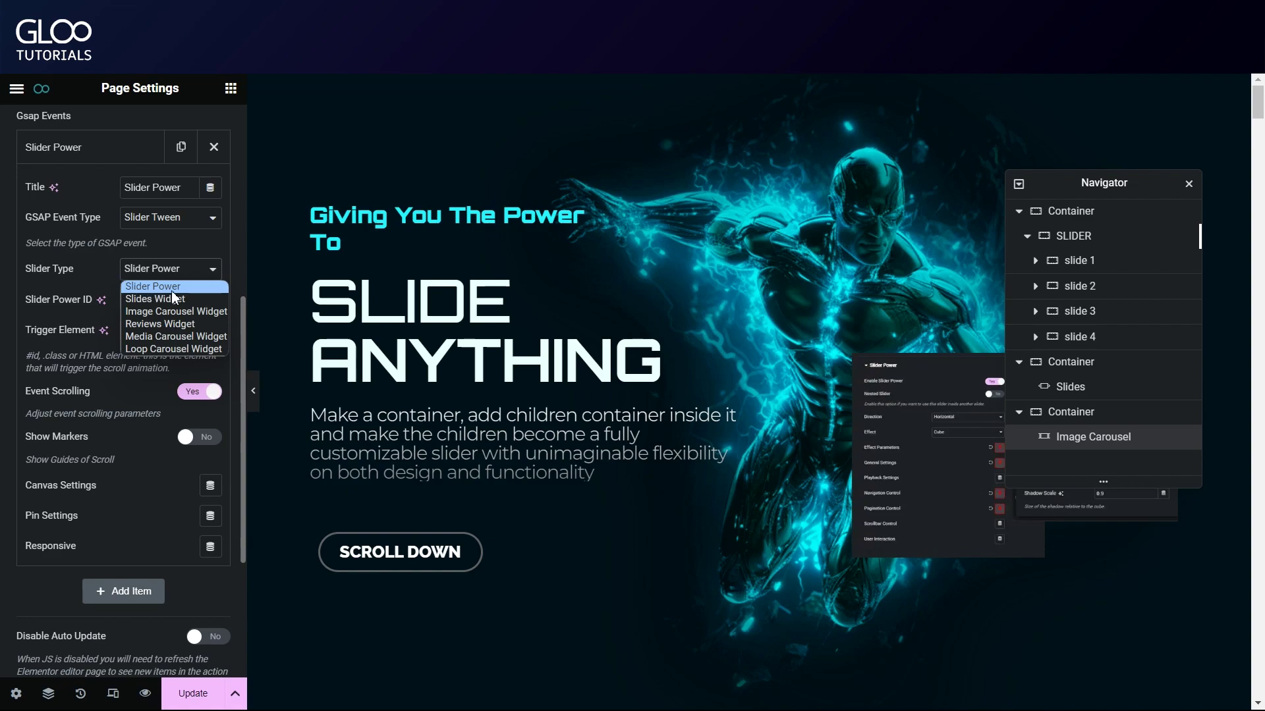
click(168, 290)
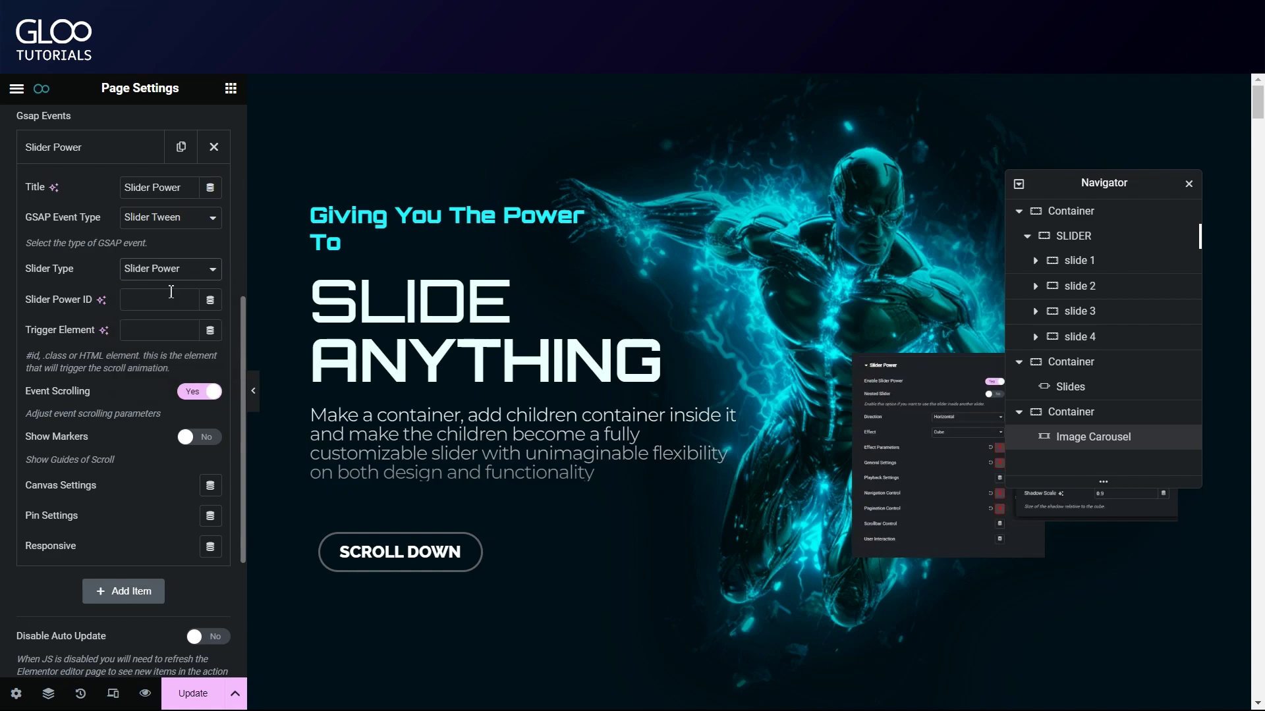
click(152, 271)
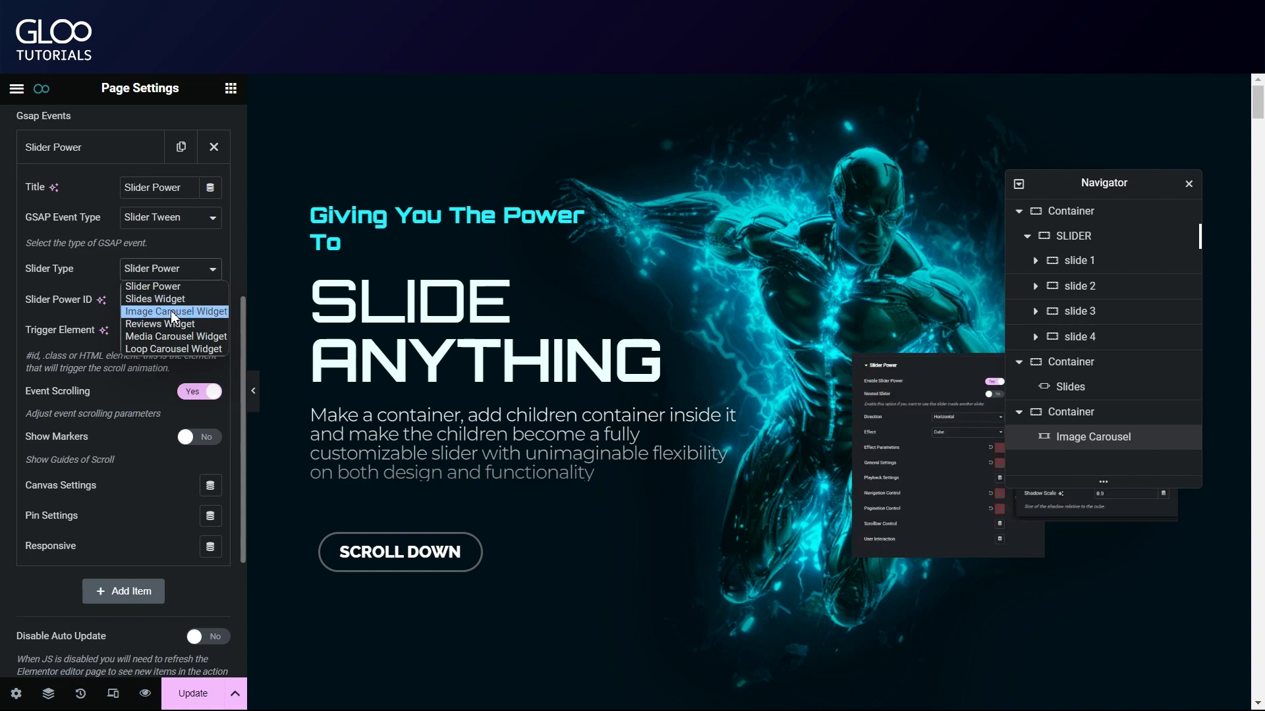
click(135, 320)
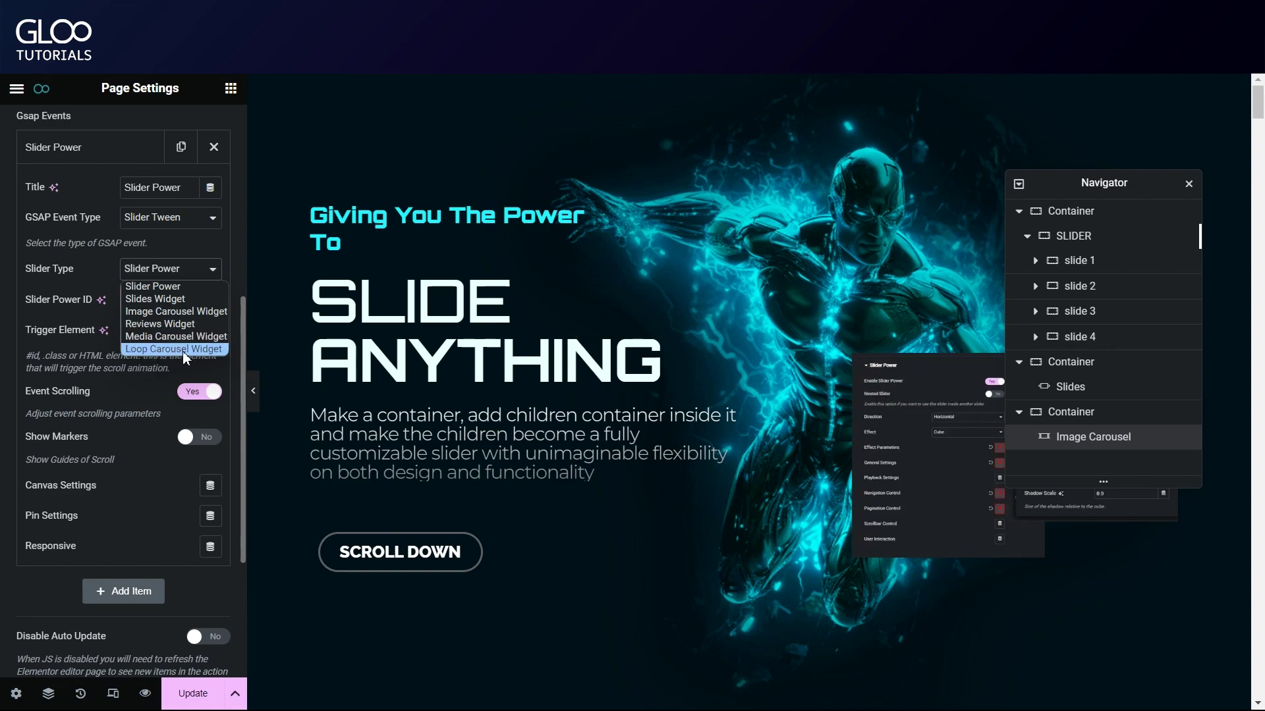
click(147, 287)
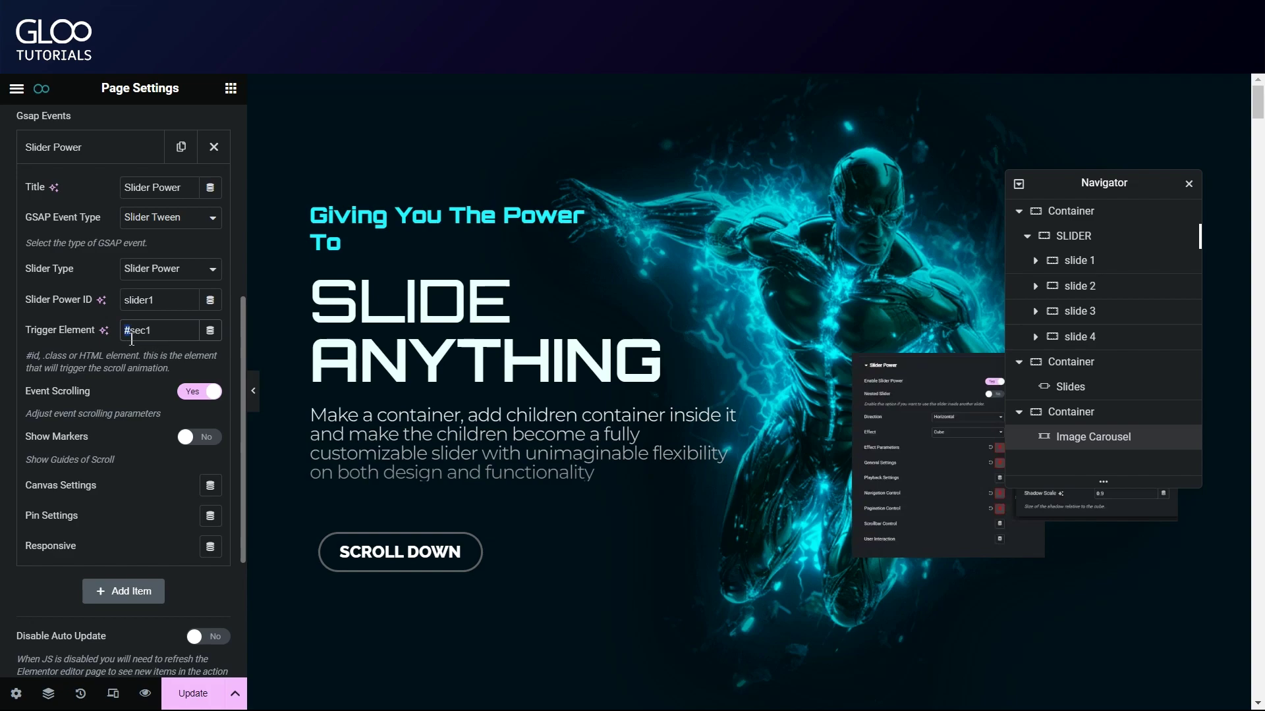
Select the #sec1 trigger element value and scroll down to the event's remaining settings.
mouse_move(132, 340)
mouse_down()
mouse_move(174, 329)
mouse_move(130, 335)
mouse_up()
scroll(115, 342, down, 1)
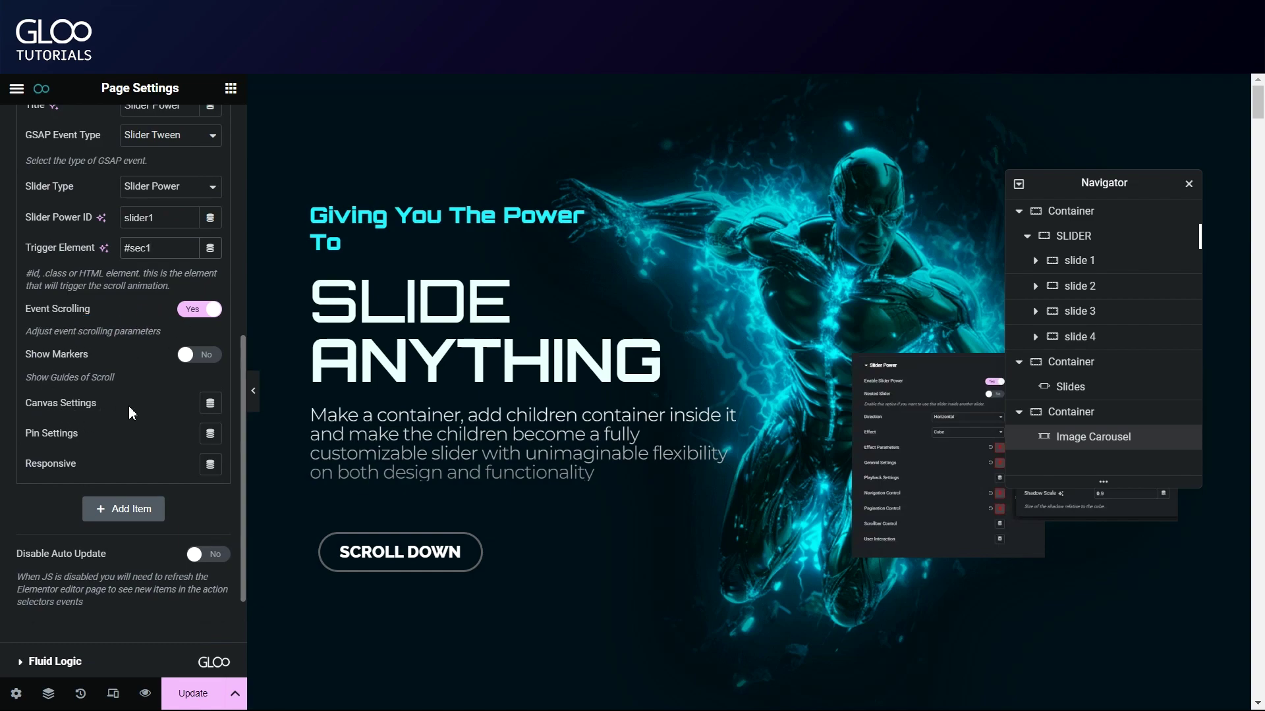
Check the canvas scroll settings: start 'top top', end 'bottom bottom', scrub 1.
click(211, 402)
scroll(78, 411, down, 1)
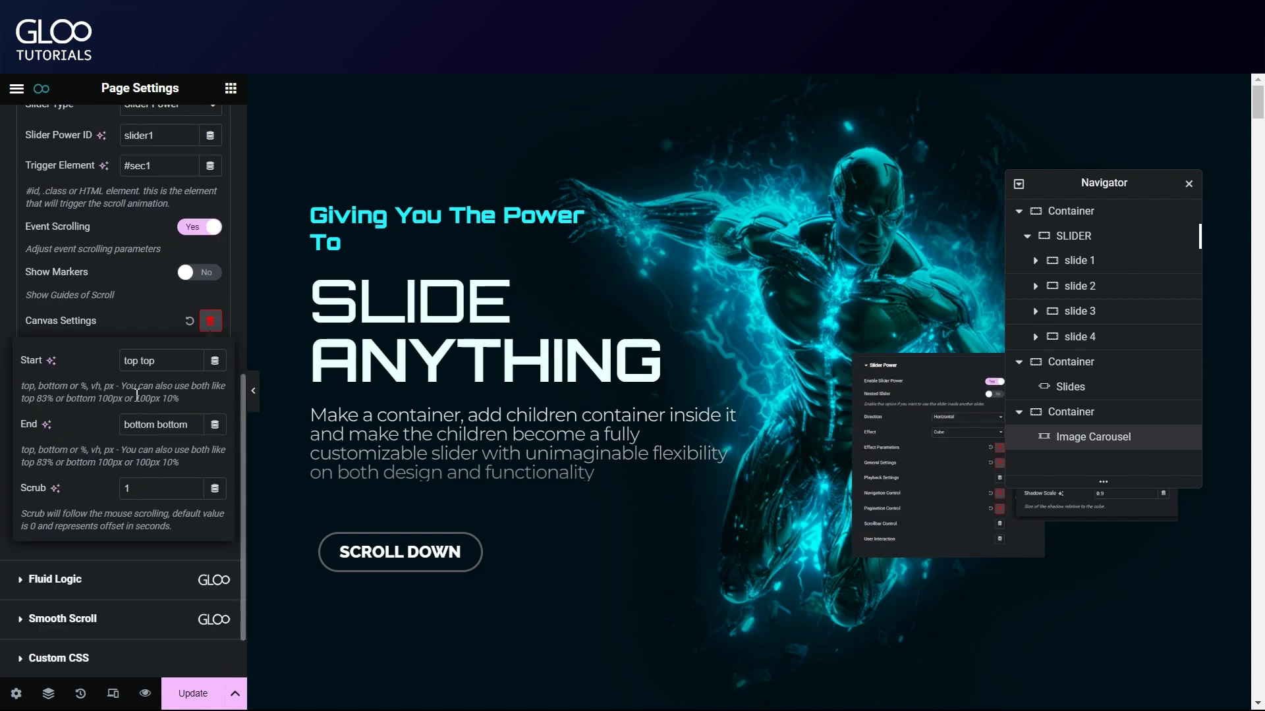
drag(156, 362, 123, 362)
triple_click(191, 422)
double_click(156, 490)
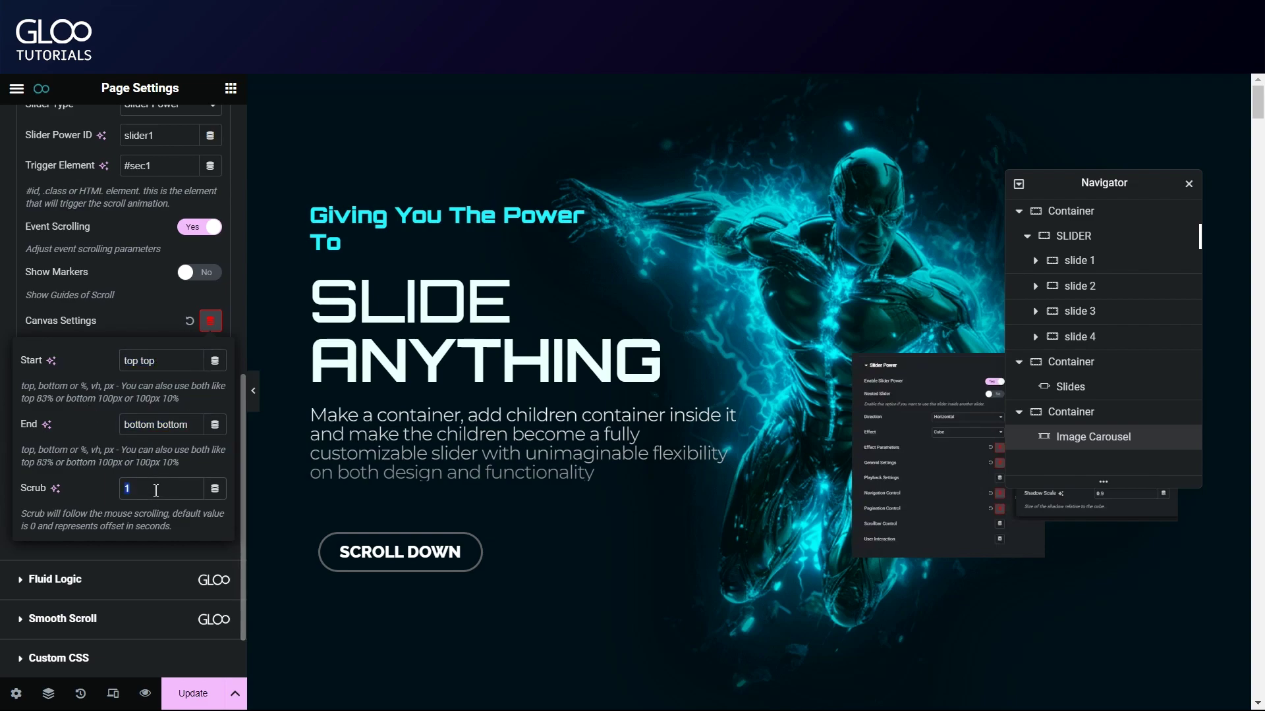
click(122, 323)
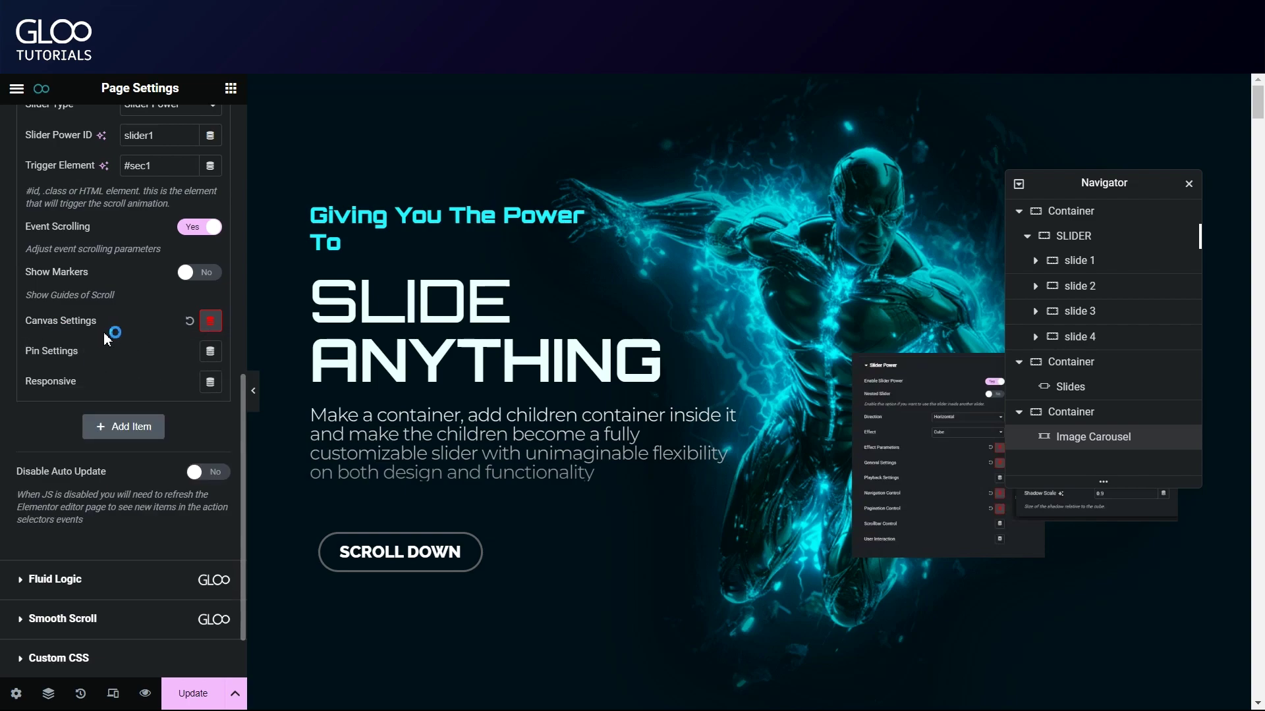
Set Pin Element to #slider in the event's Pin Settings.
click(210, 322)
click(128, 311)
click(210, 351)
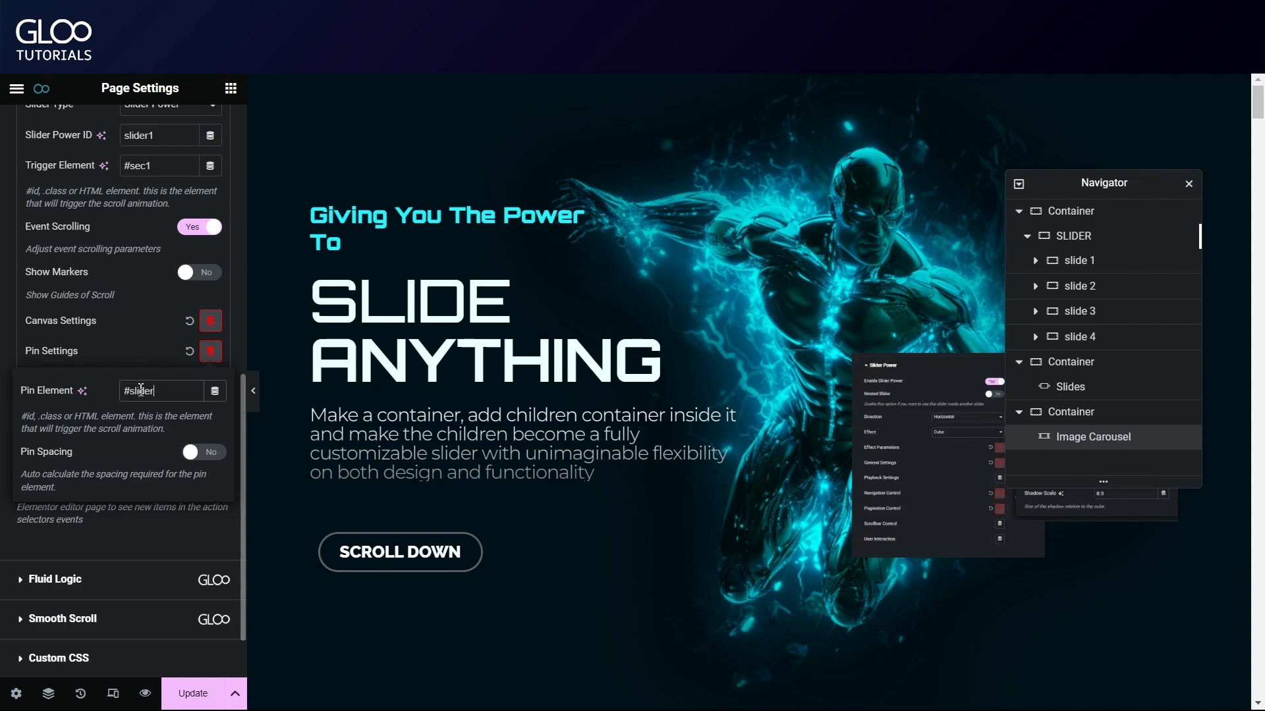
click(227, 361)
Confirm that the SLIDER container's CSS ID is 'slider'.
click(1054, 236)
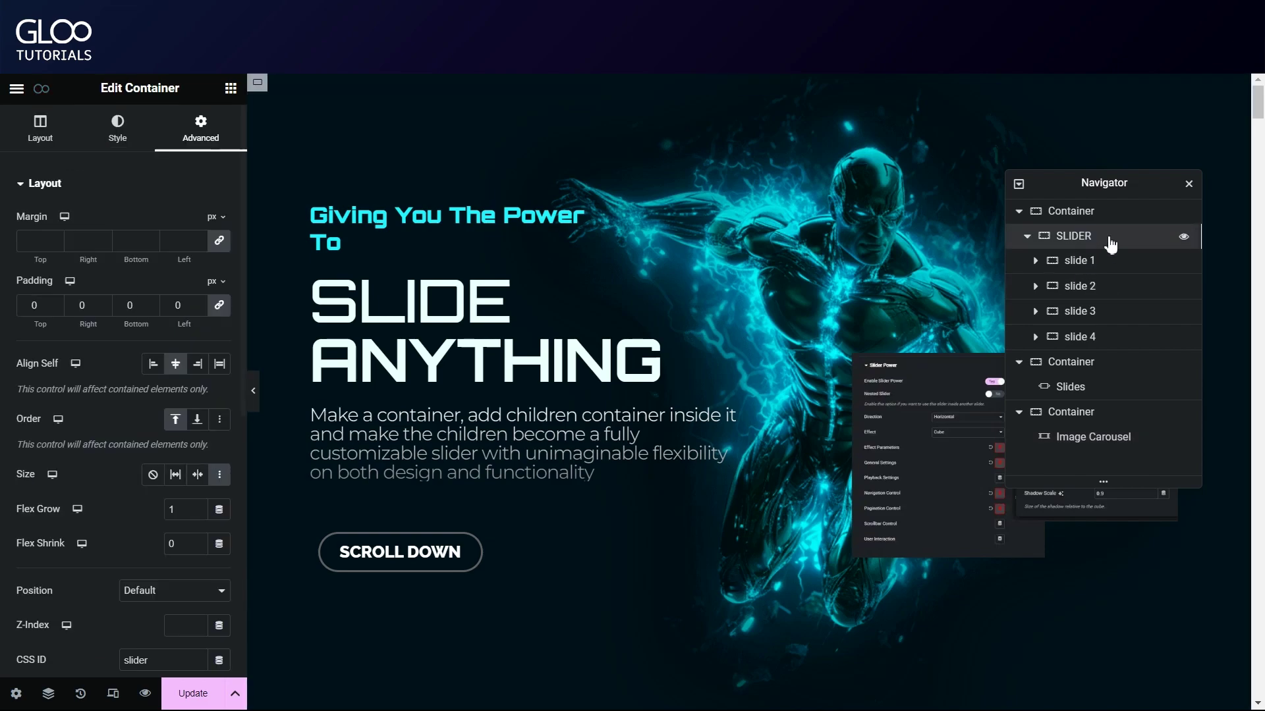
scroll(164, 333, down, 6)
double_click(137, 265)
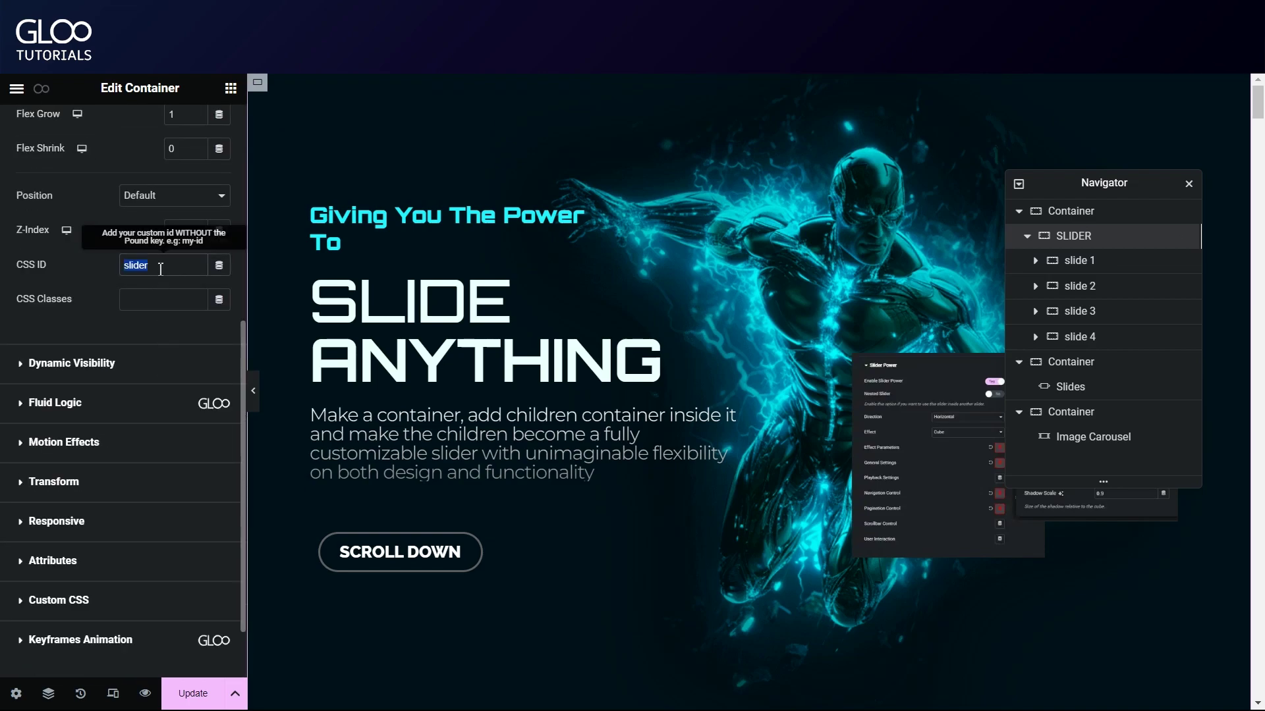
Return to the page's GSAP events and expand the Slider Power event.
click(46, 90)
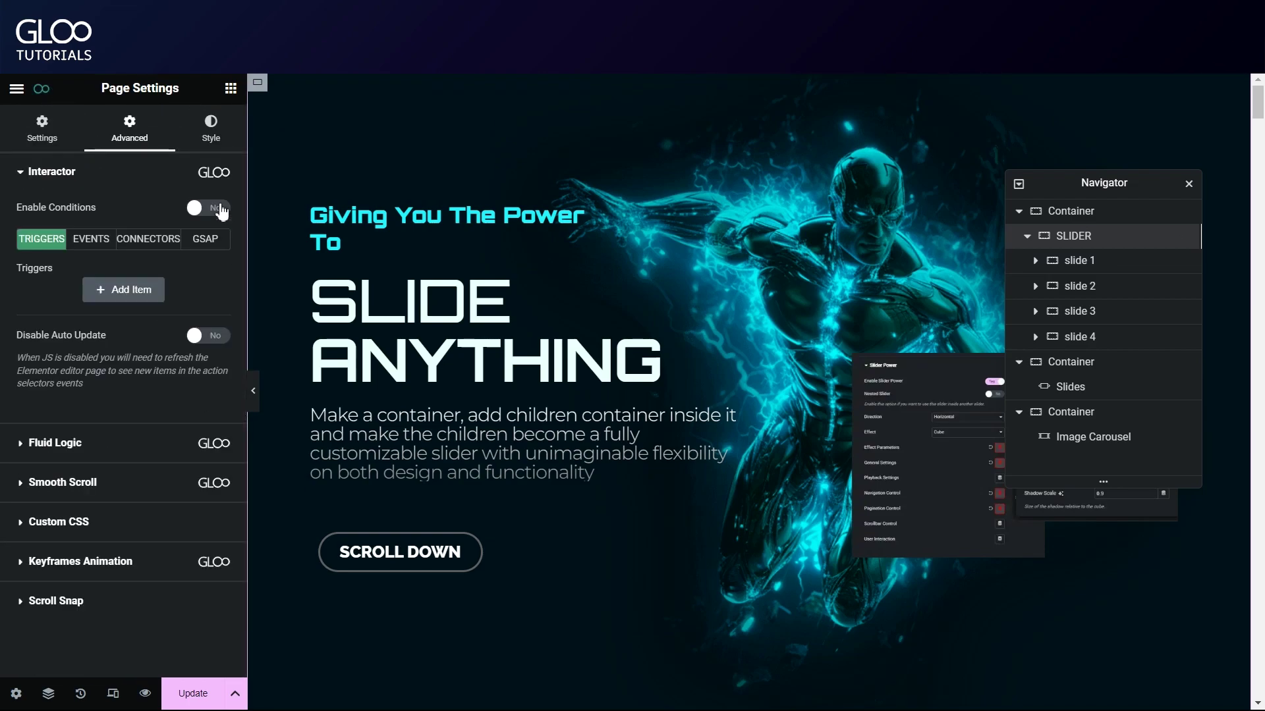
click(209, 242)
scroll(165, 329, down, 2)
click(99, 395)
scroll(131, 330, down, 5)
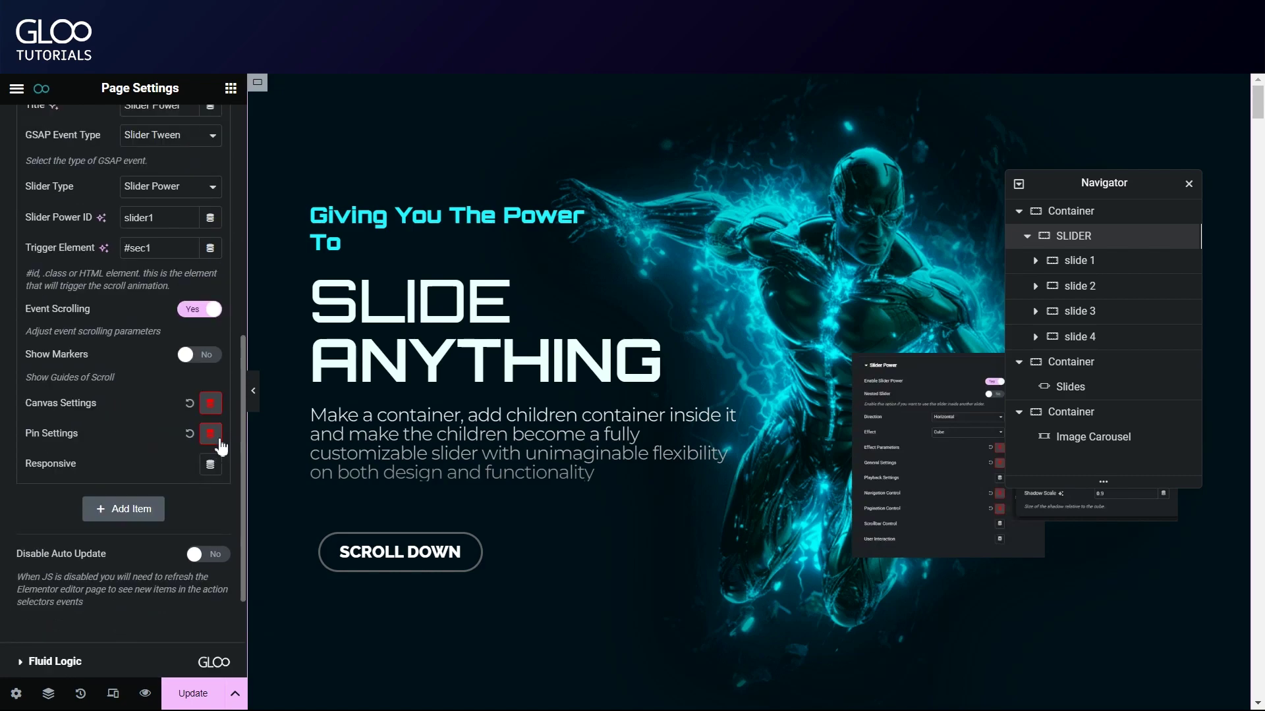
Set Pin Spacing to Yes in the Slider Power event's pin settings.
click(210, 433)
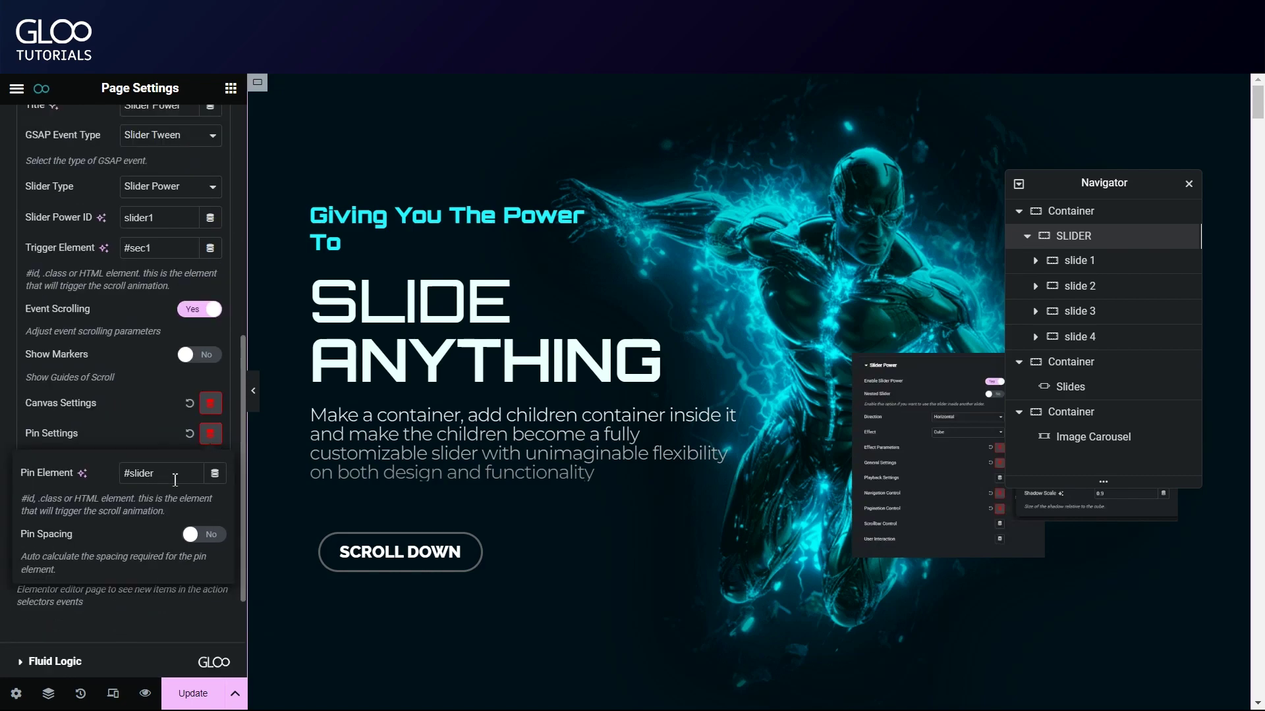
click(142, 430)
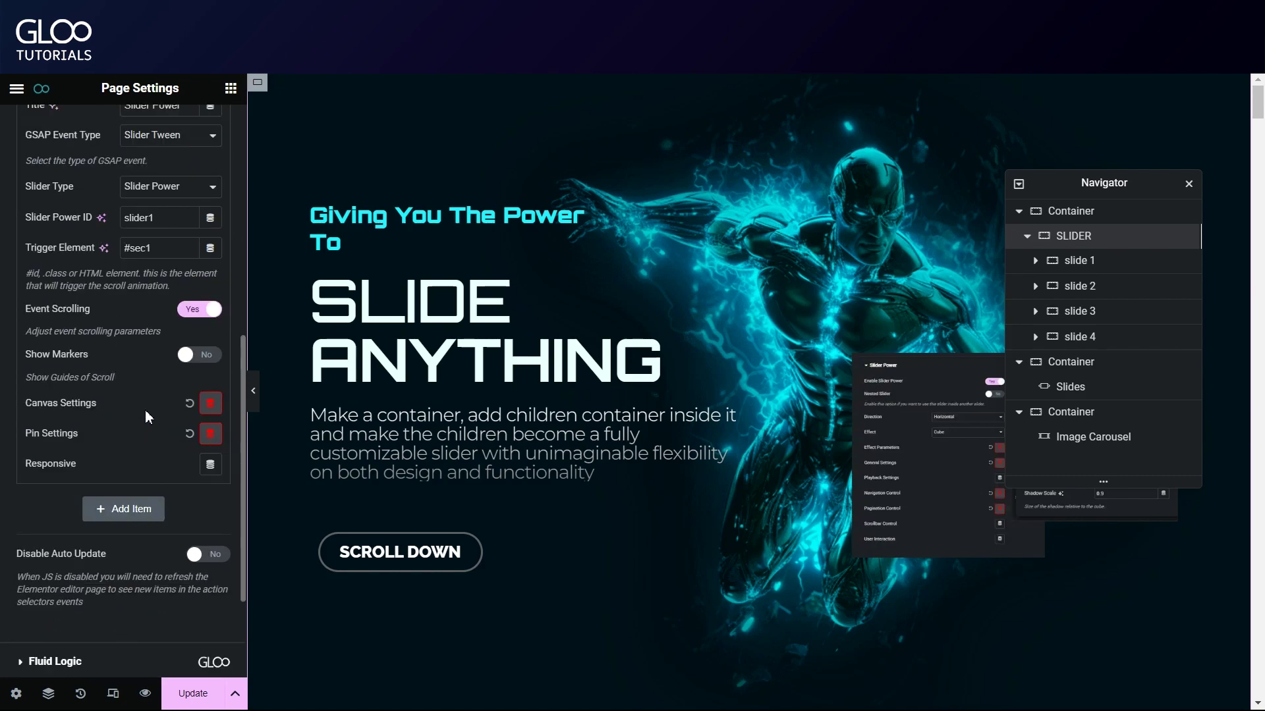
click(210, 433)
click(203, 534)
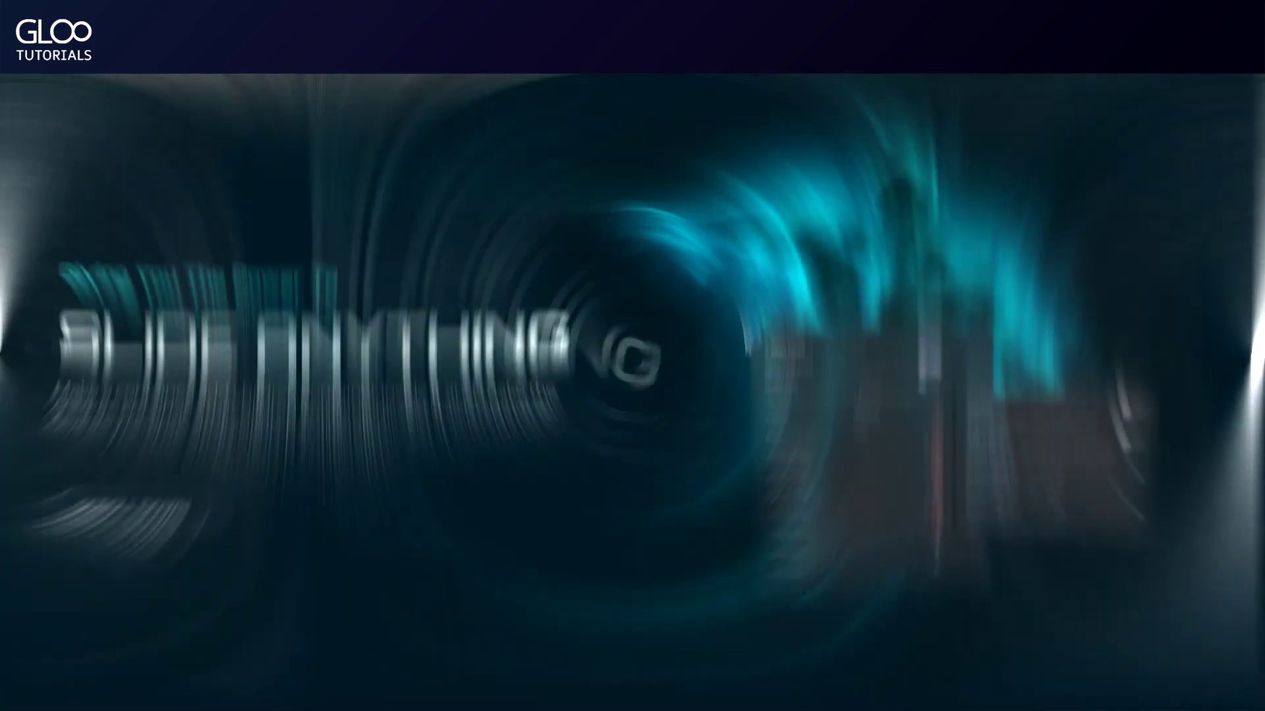
scroll(737, 350, down, 5)
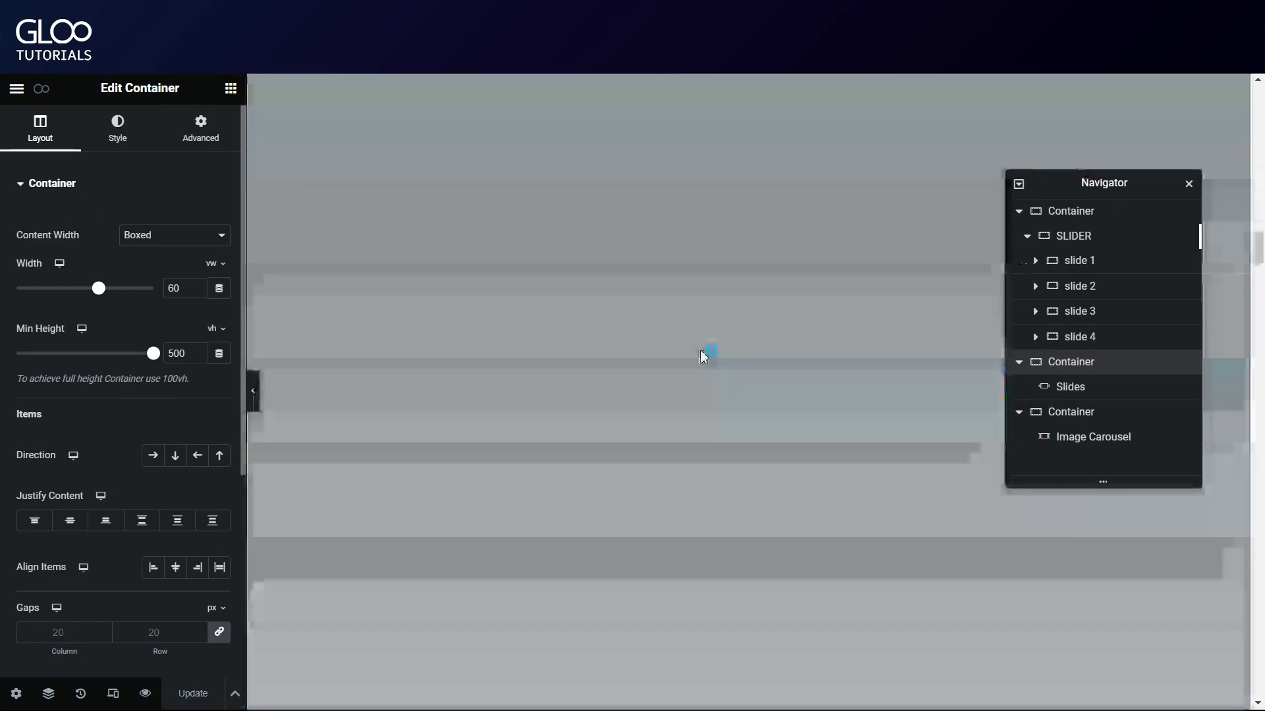
Scroll to the image carousel's container and note its 500 minimum height.
scroll(696, 326, down, 10)
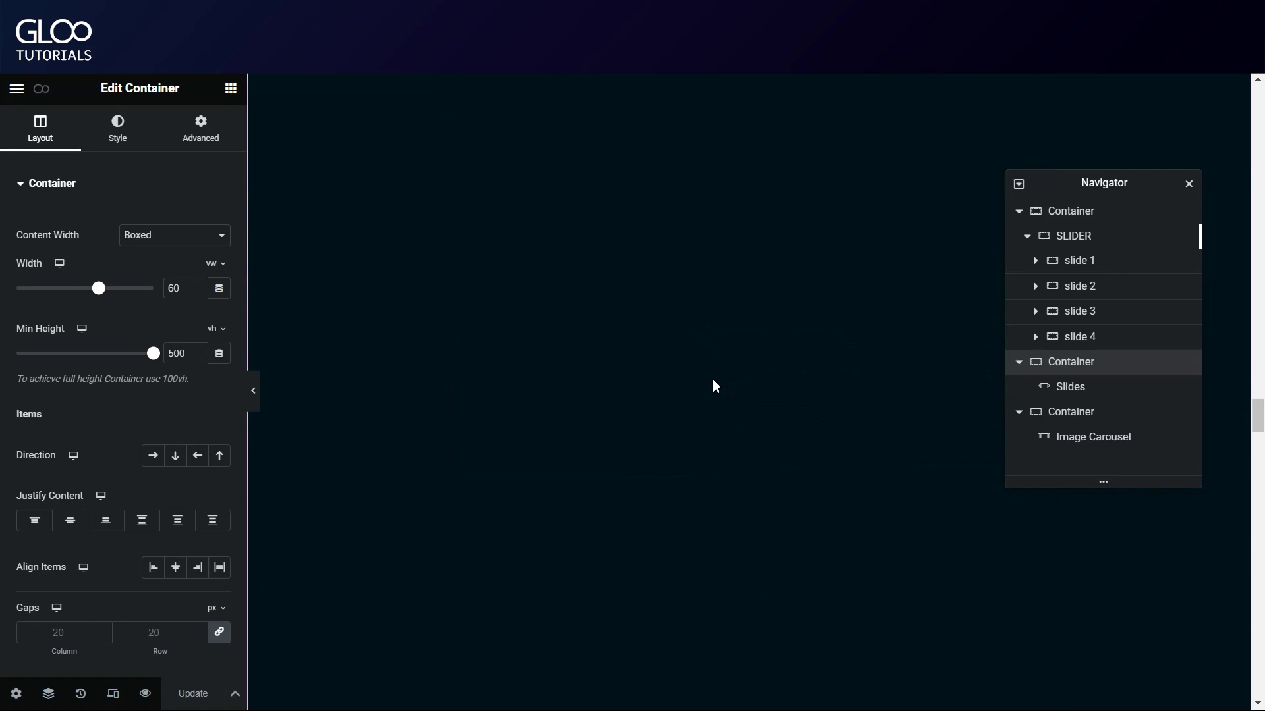
scroll(718, 385, down, 5)
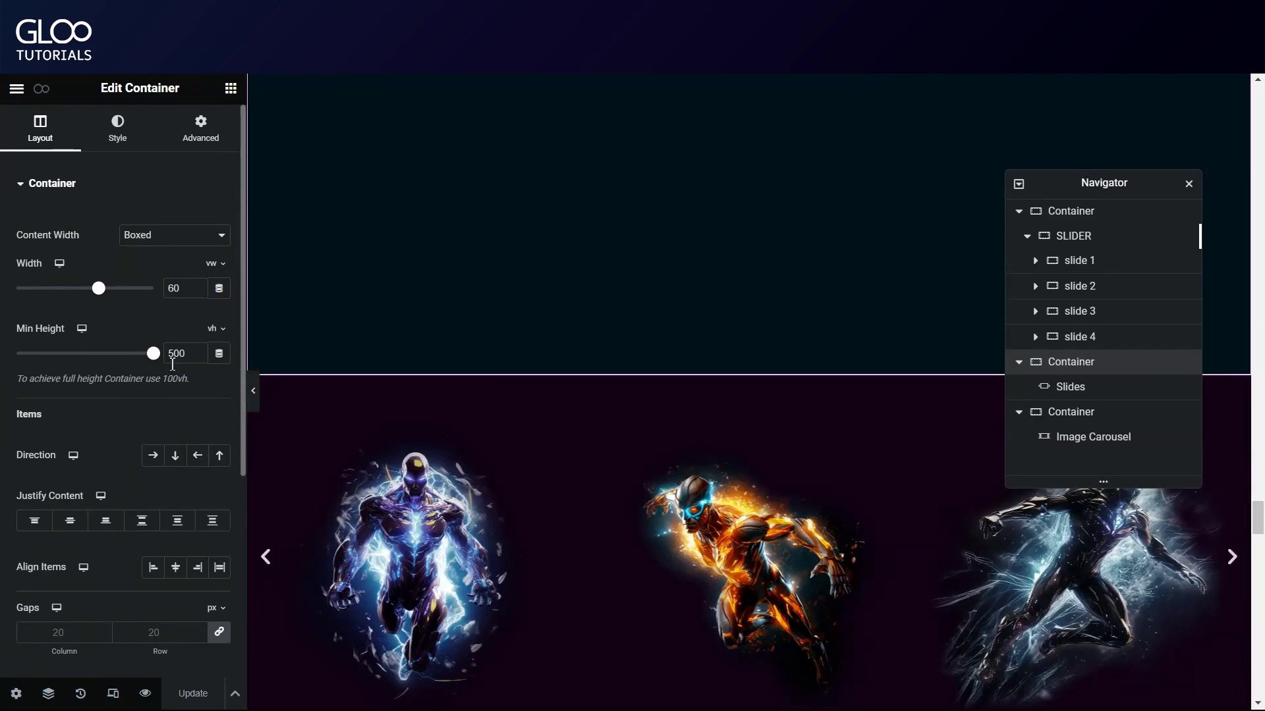
scroll(649, 420, down, 6)
click(1089, 412)
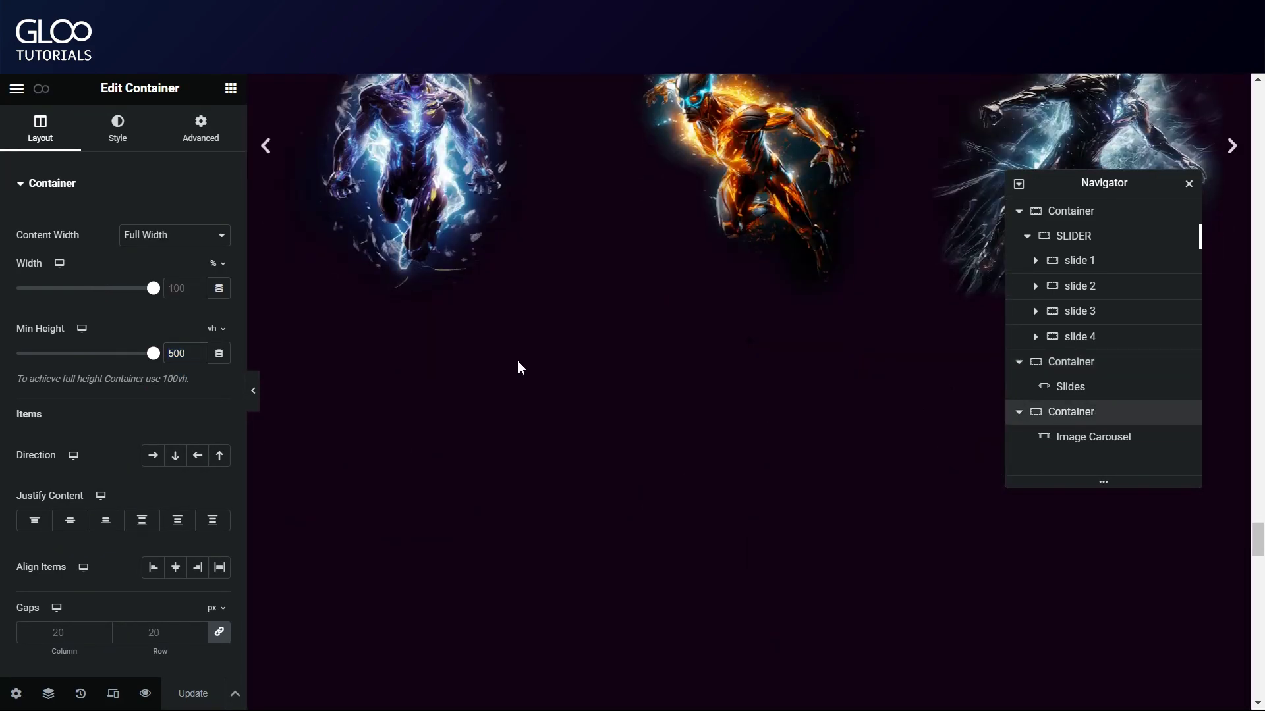
double_click(177, 354)
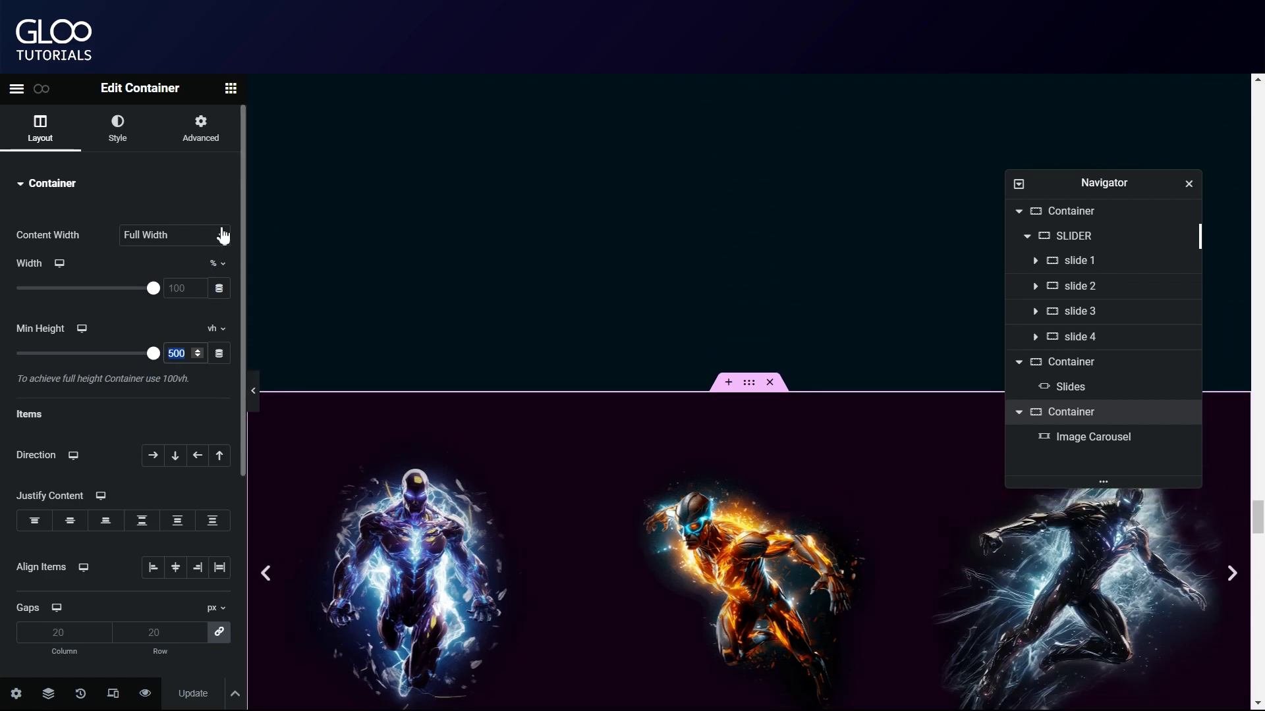
Look up the Slides container's CSS ID sec2 and the Slides widget's CSS ID slides.
click(1090, 366)
click(209, 135)
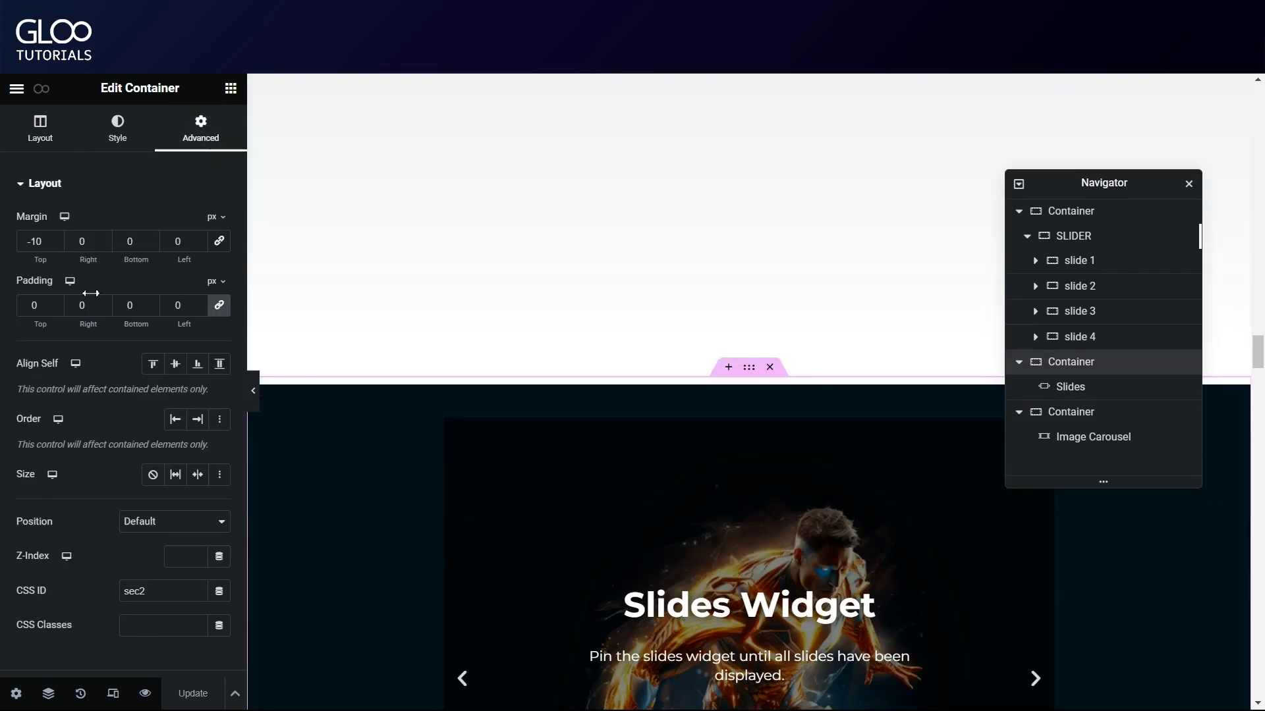
scroll(99, 329, down, 4)
double_click(134, 344)
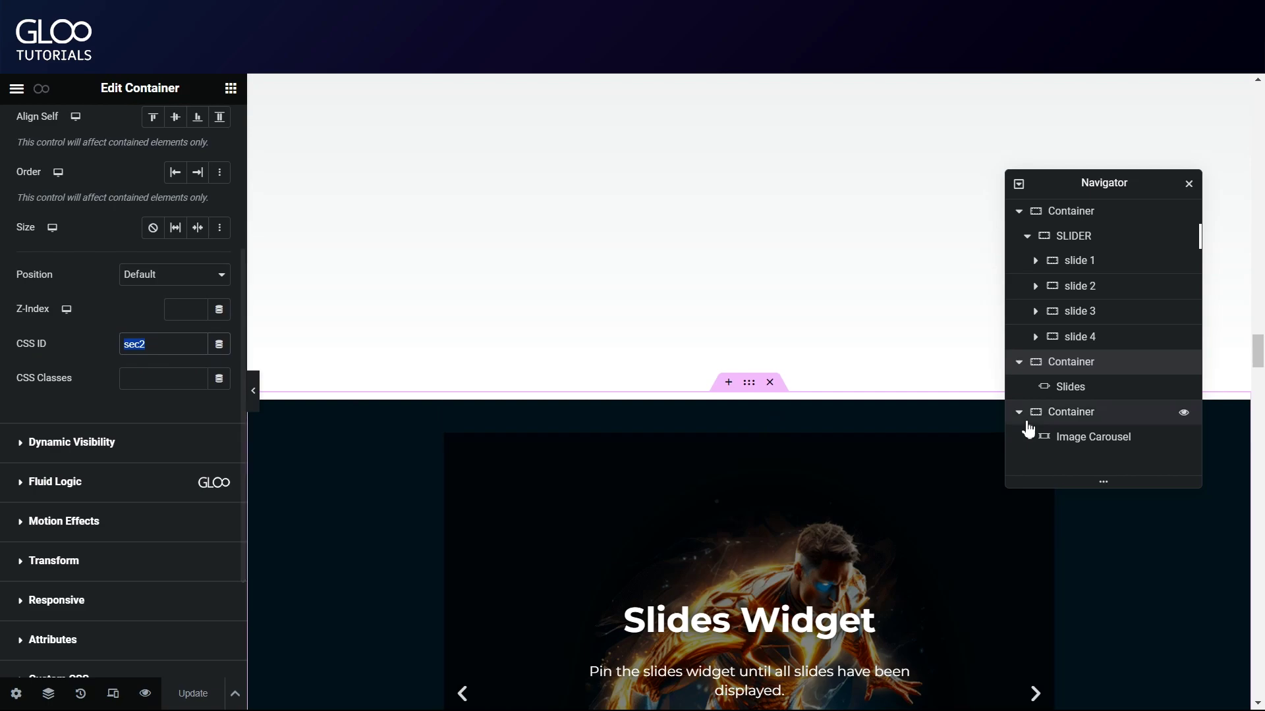
click(1120, 390)
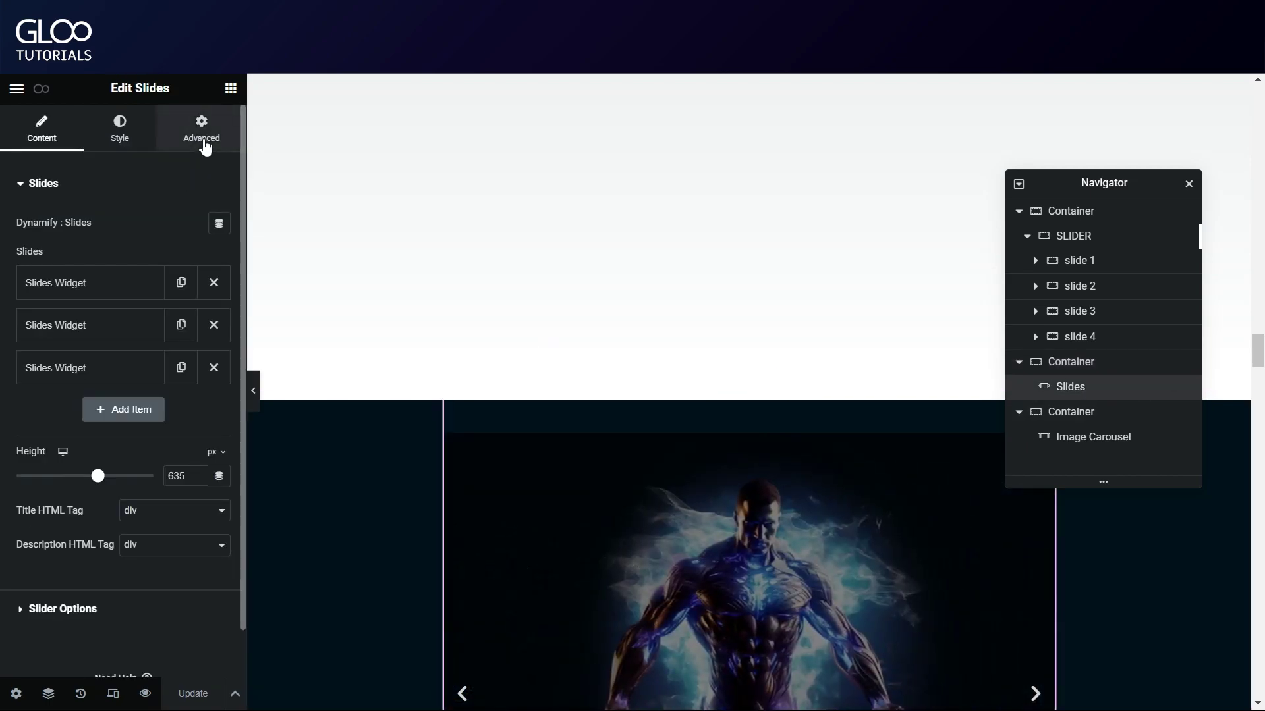
click(205, 138)
scroll(157, 395, down, 5)
double_click(138, 461)
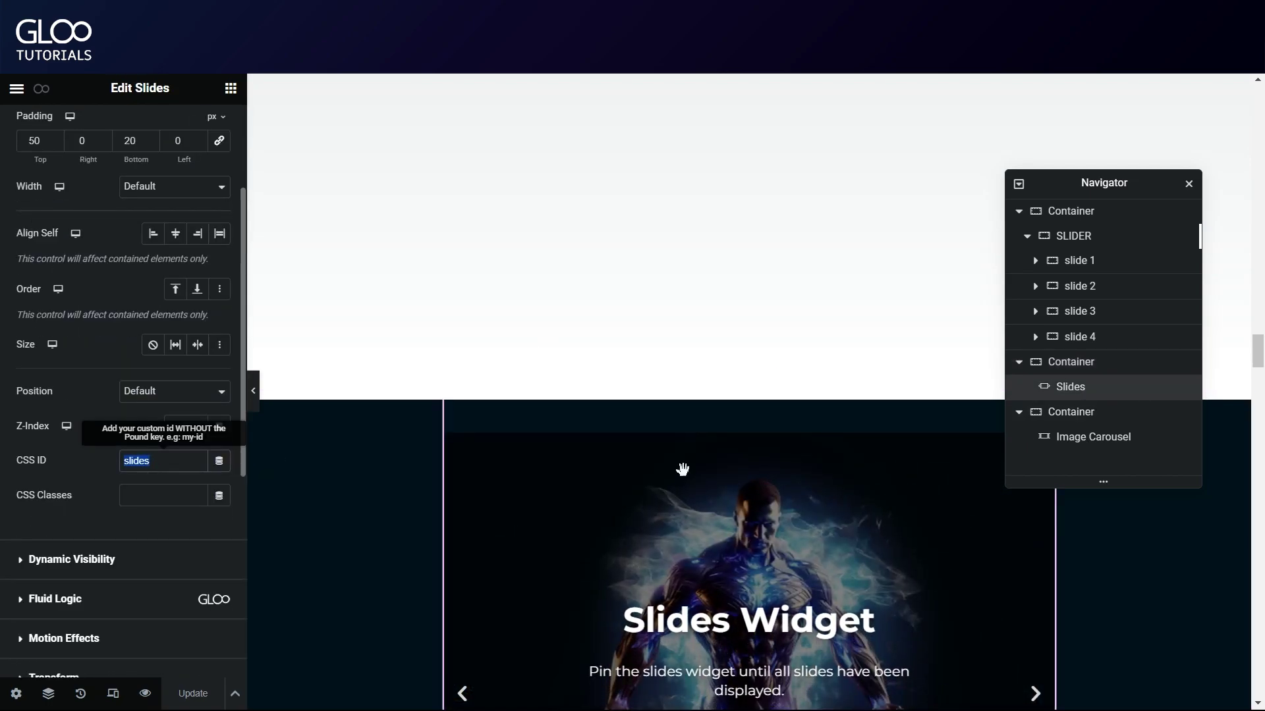
Look up the carousel container's CSS ID sec3 and the Image Carousel's CSS ID carousel.
click(1044, 414)
click(204, 132)
scroll(132, 429, down, 5)
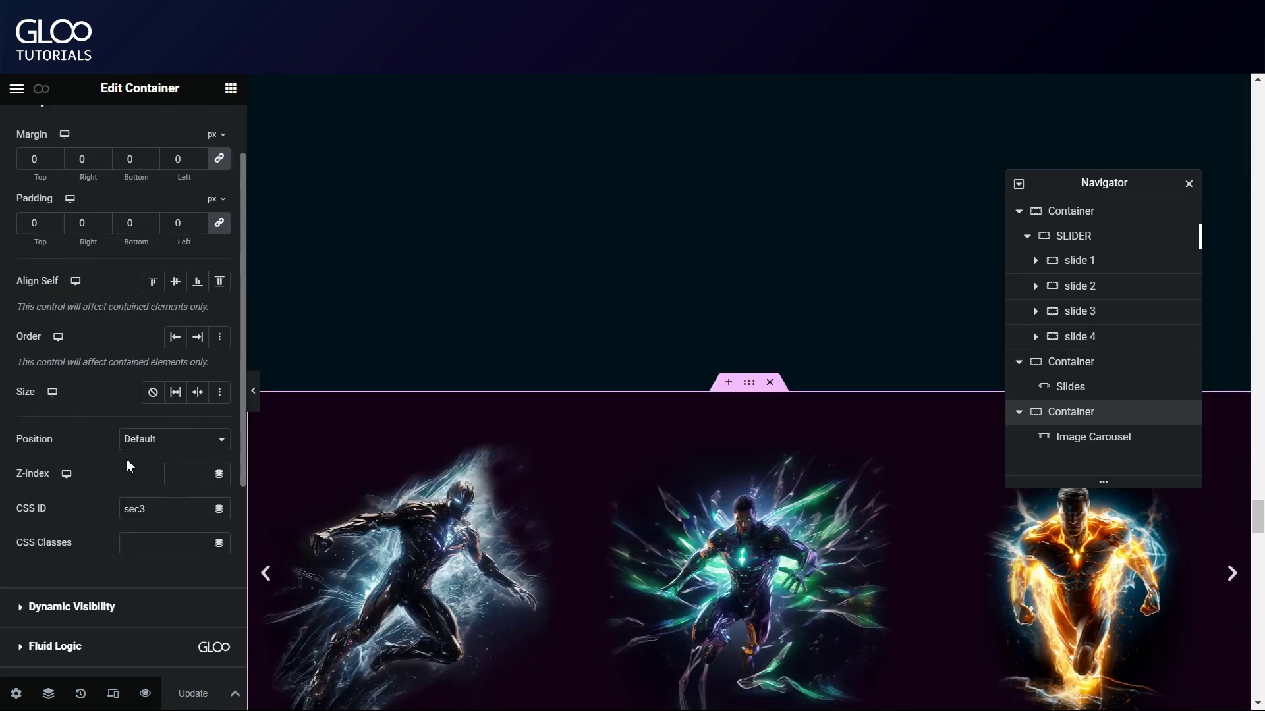
double_click(158, 508)
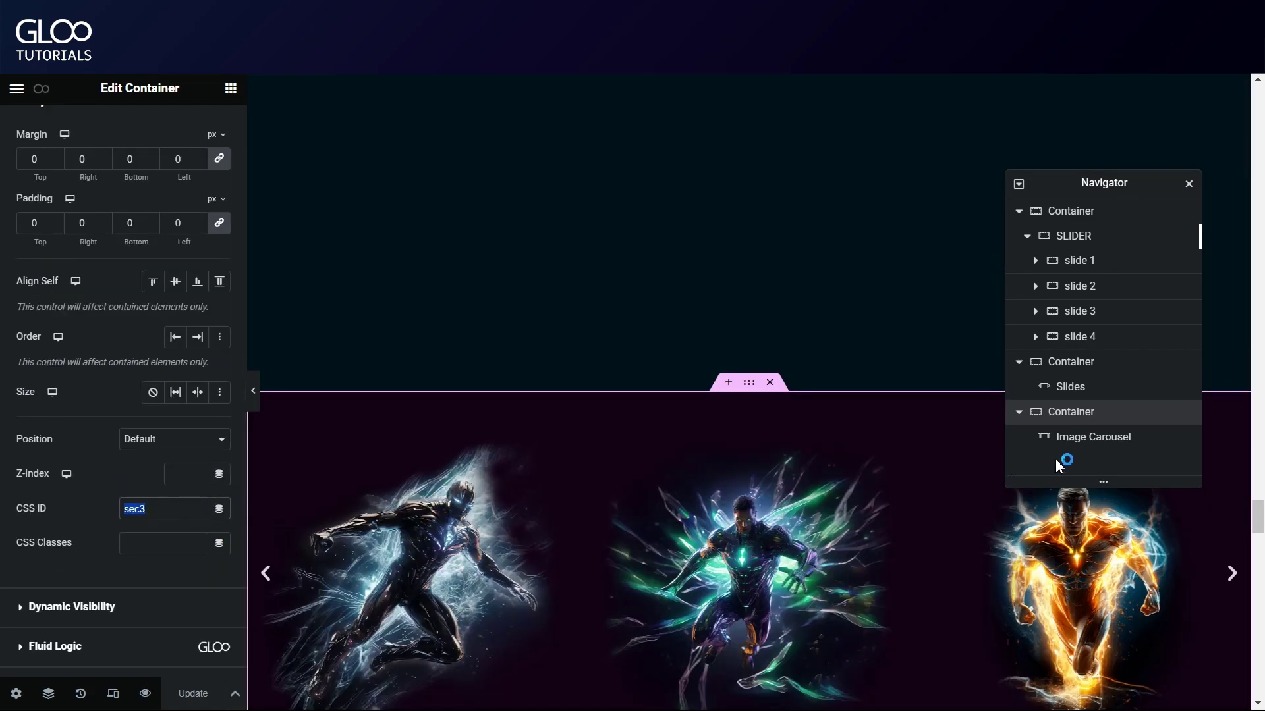
click(1080, 438)
scroll(161, 395, down, 5)
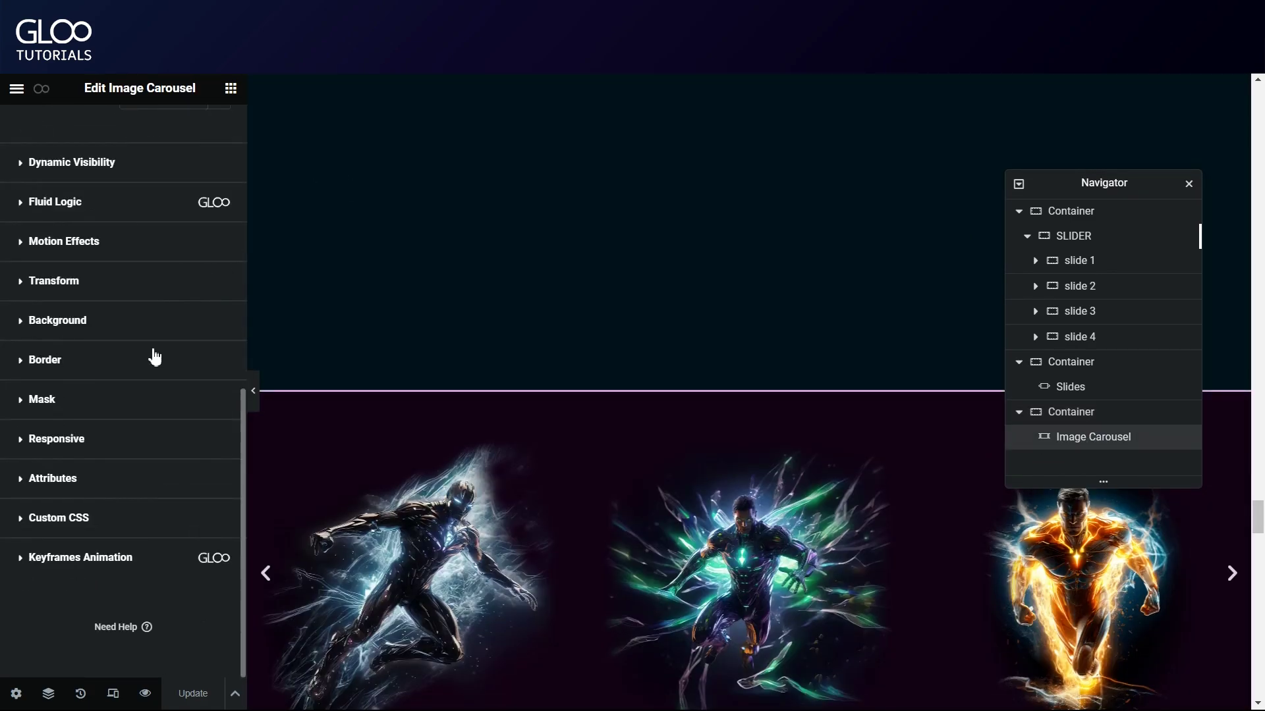
scroll(156, 381, up, 5)
double_click(146, 393)
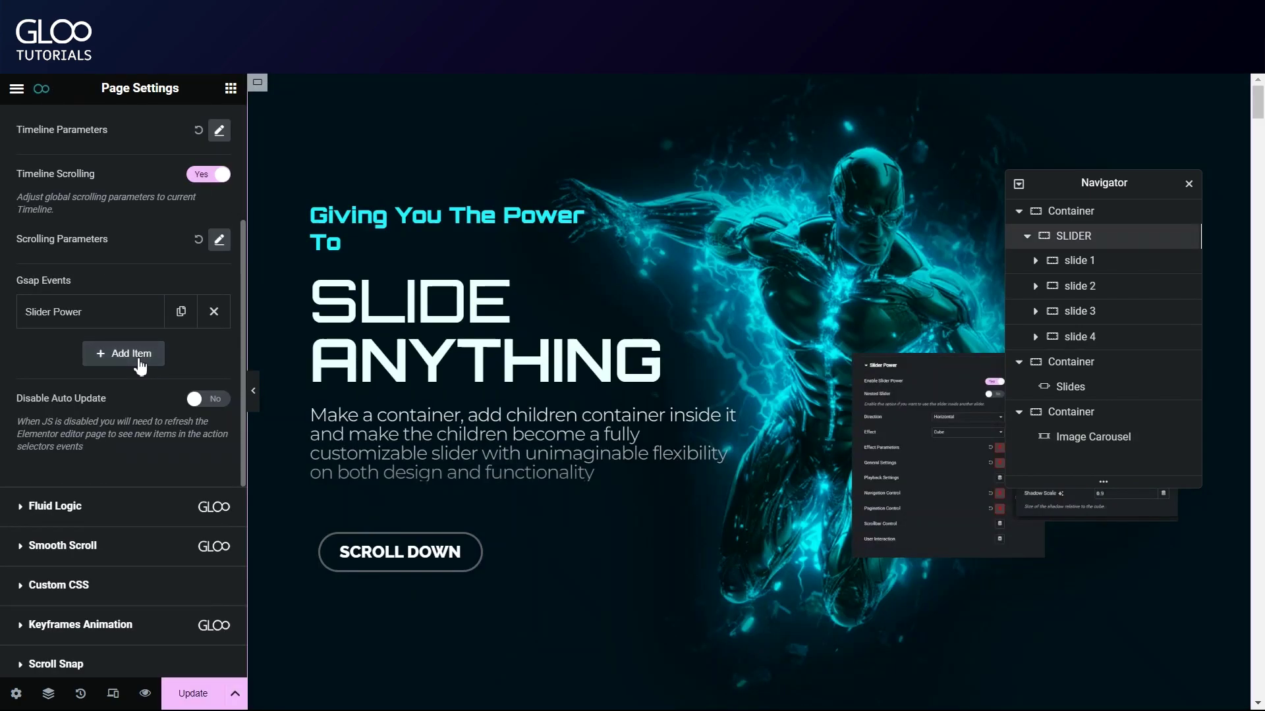
Add a GSAP event titled 'Slides' as a Slider Tween targeting the Slides Widget.
click(140, 366)
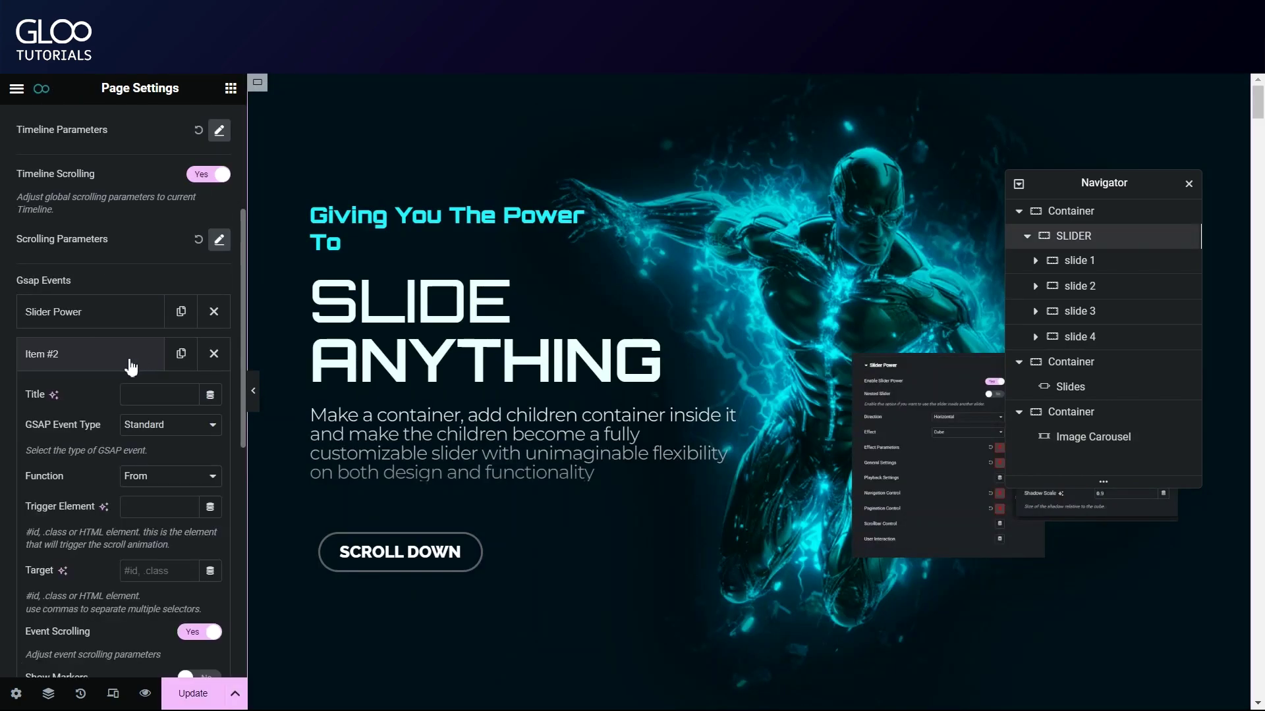
scroll(142, 359, down, 2)
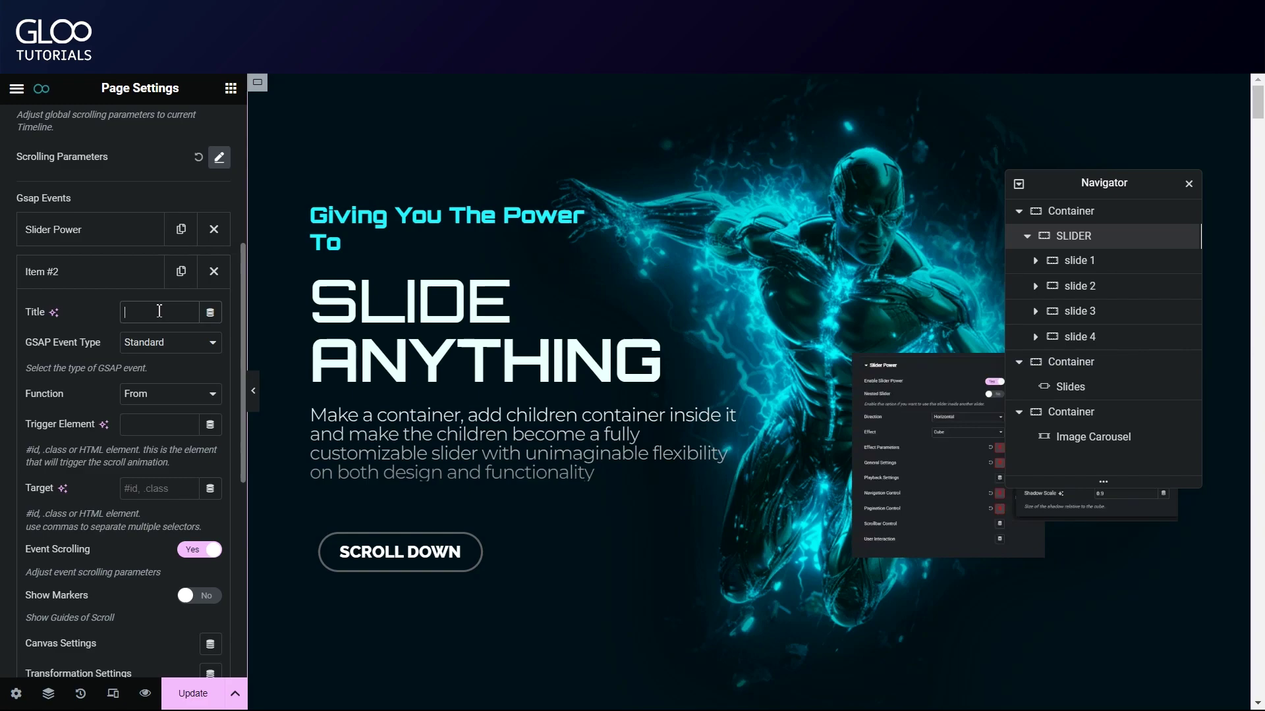
click(159, 311)
text(Slides)
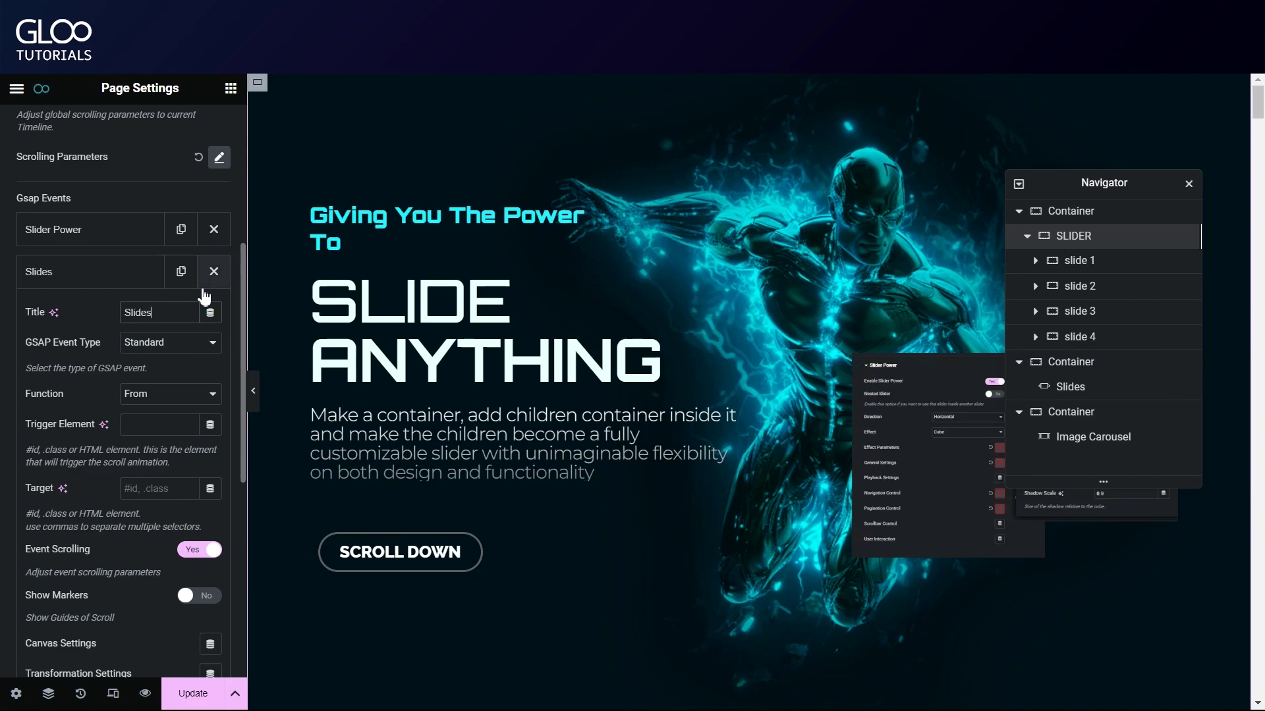
click(153, 344)
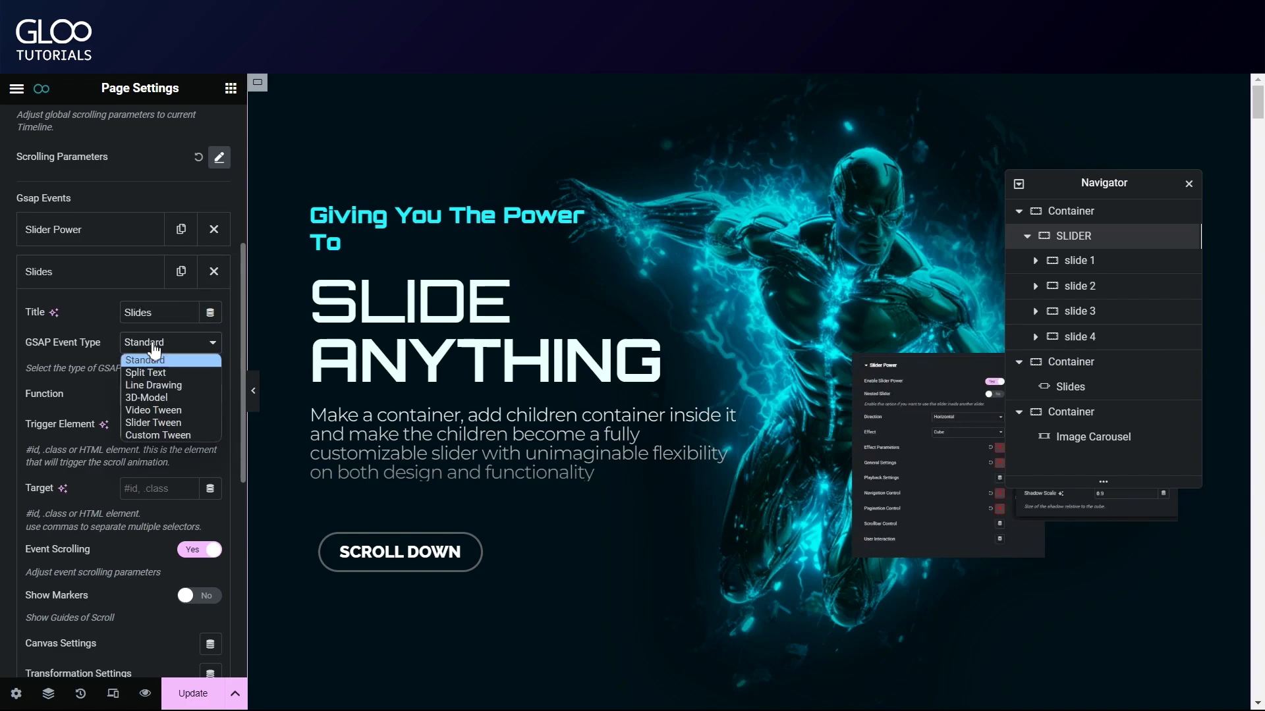
click(181, 422)
click(170, 395)
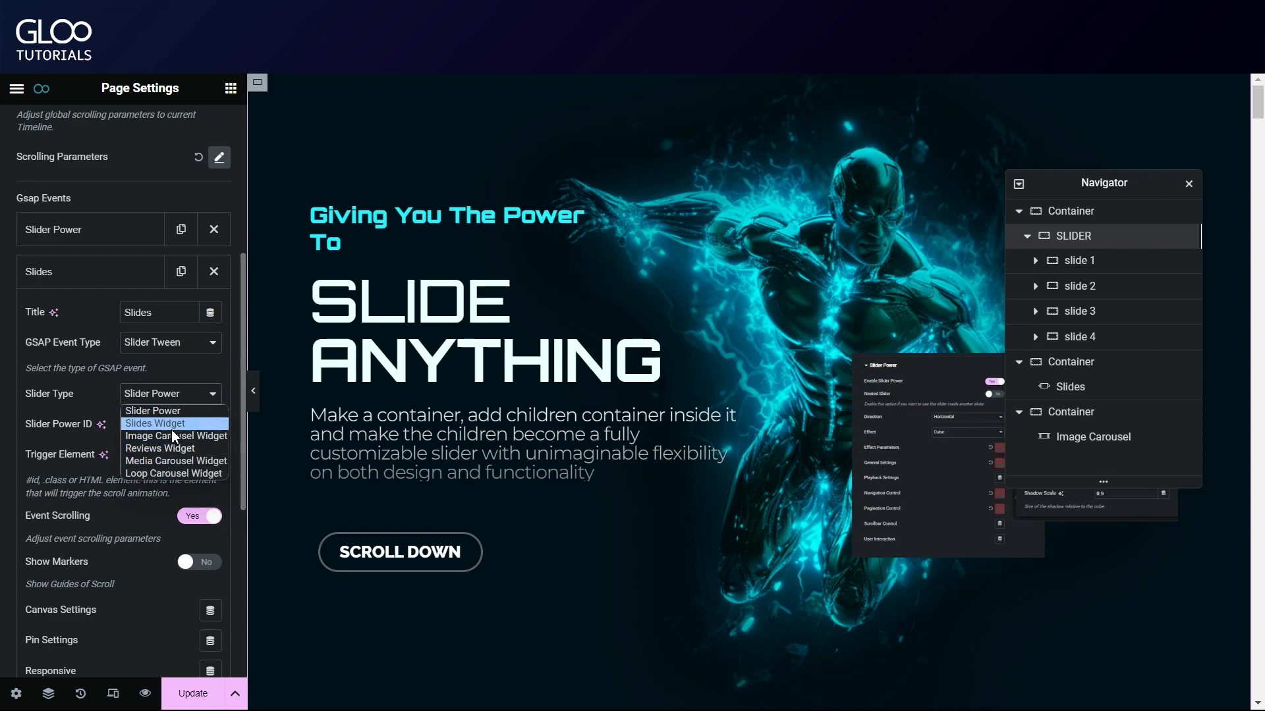
click(169, 420)
Enter trigger sec2, review the canvas and pin settings, and add a third GSAP event.
scroll(163, 407, down, 1)
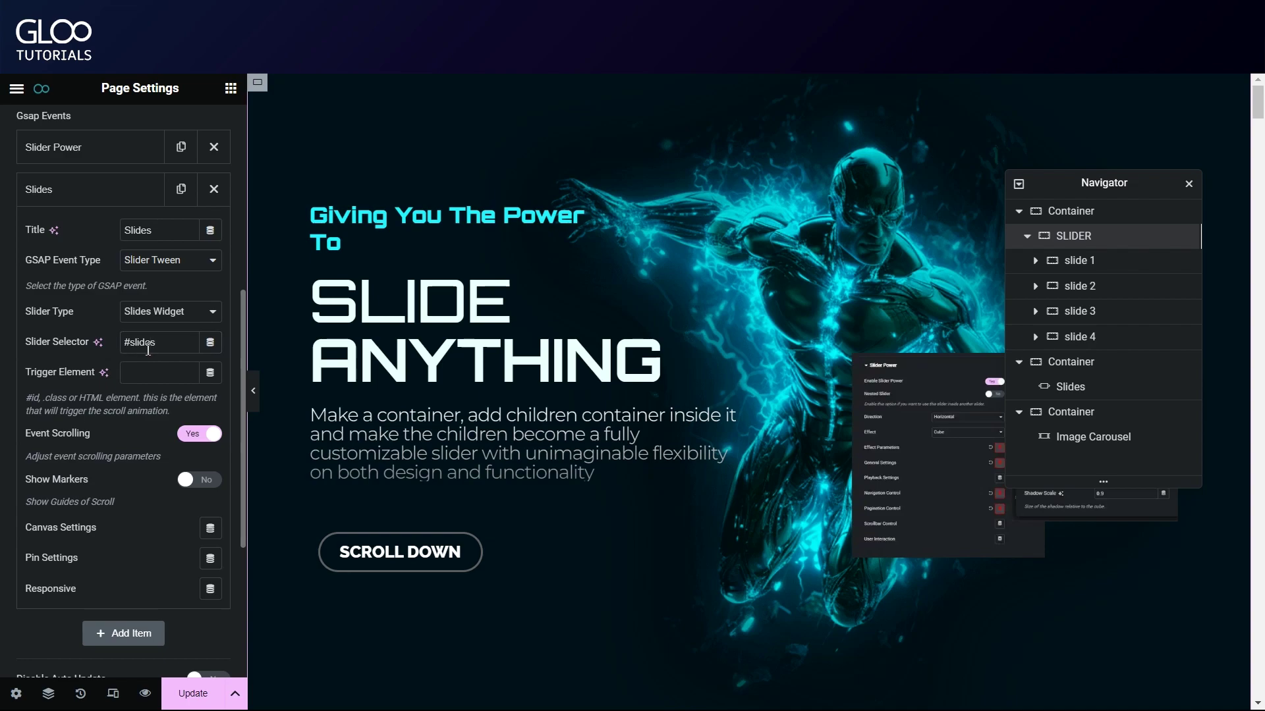
text(sec2)
click(210, 528)
scroll(146, 520, down, 2)
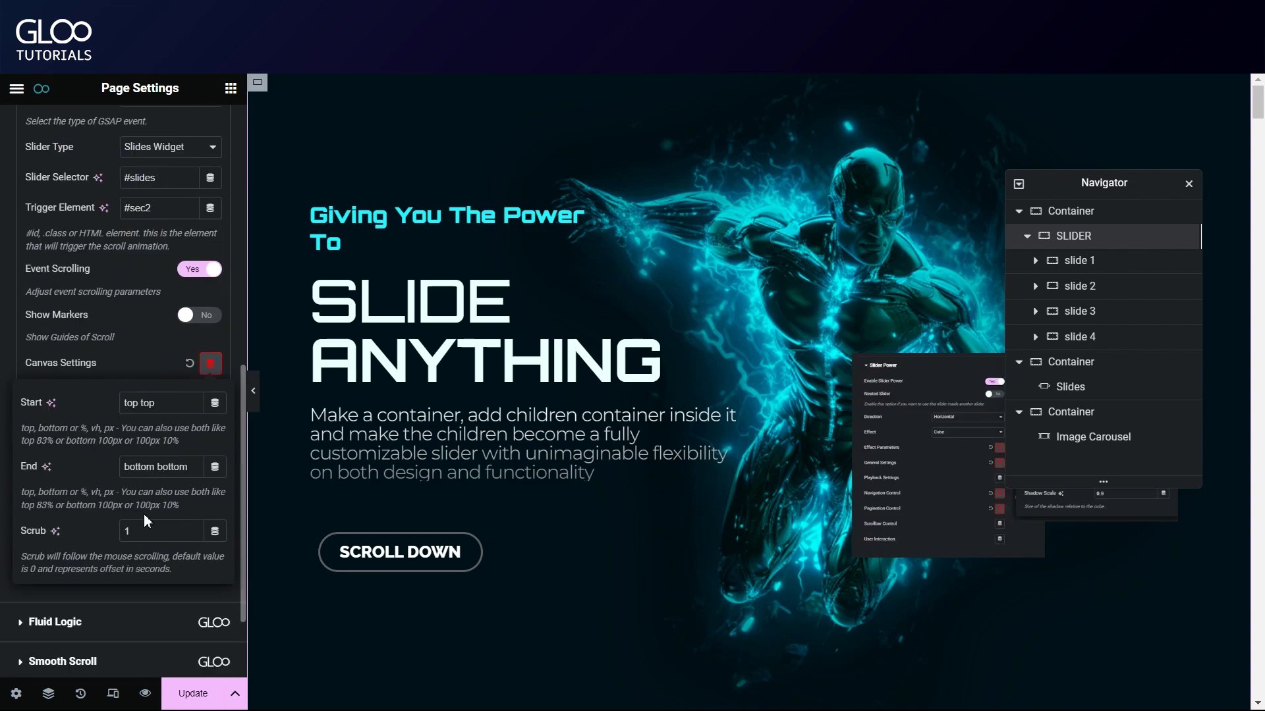
click(145, 356)
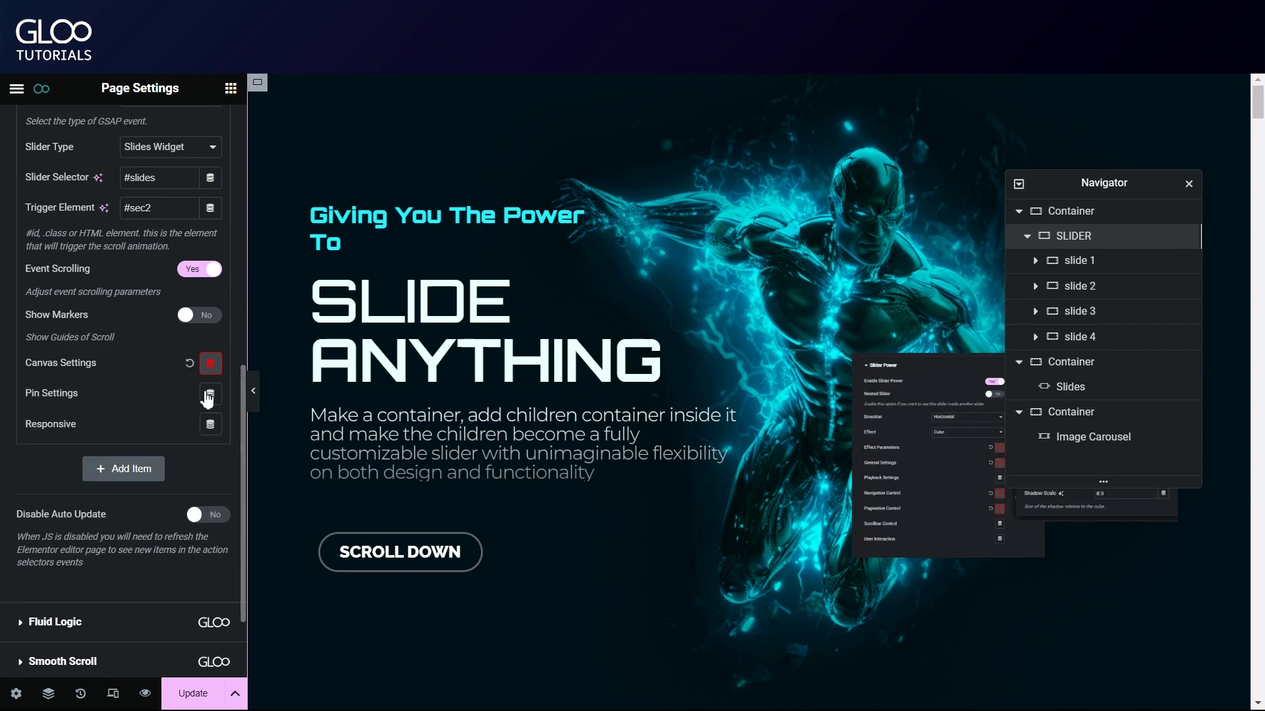
click(210, 393)
click(145, 428)
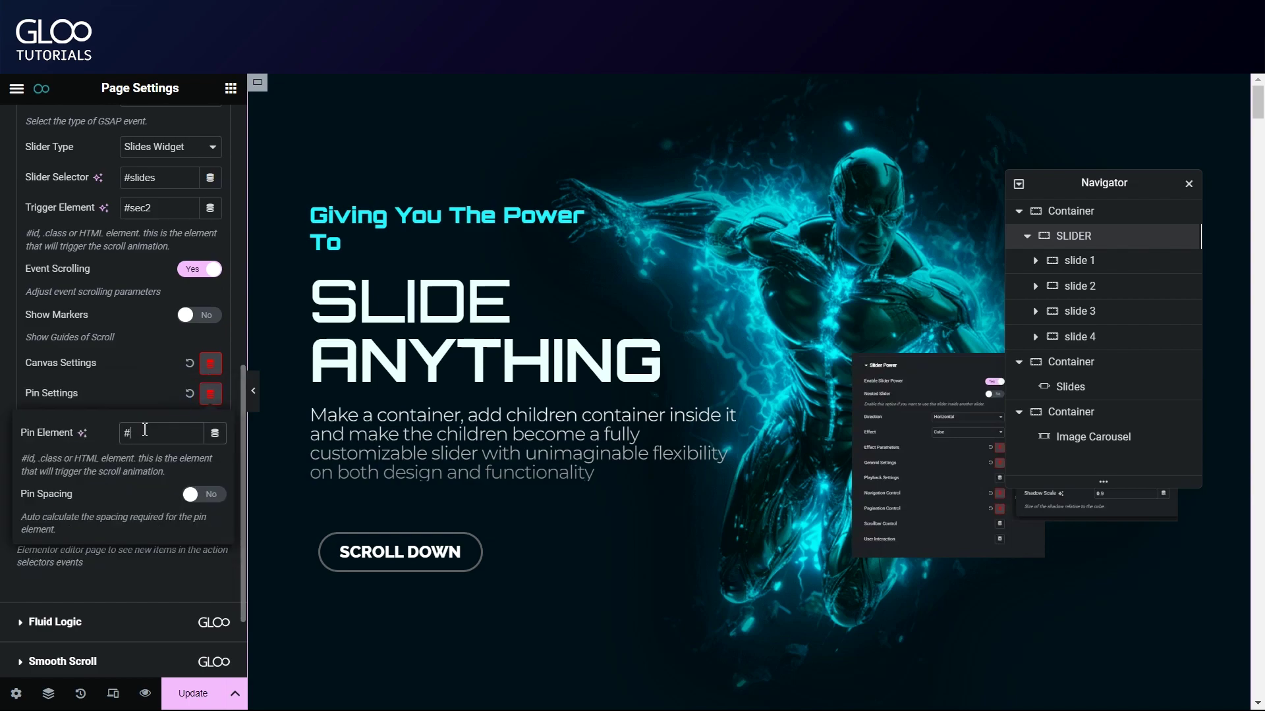
click(144, 368)
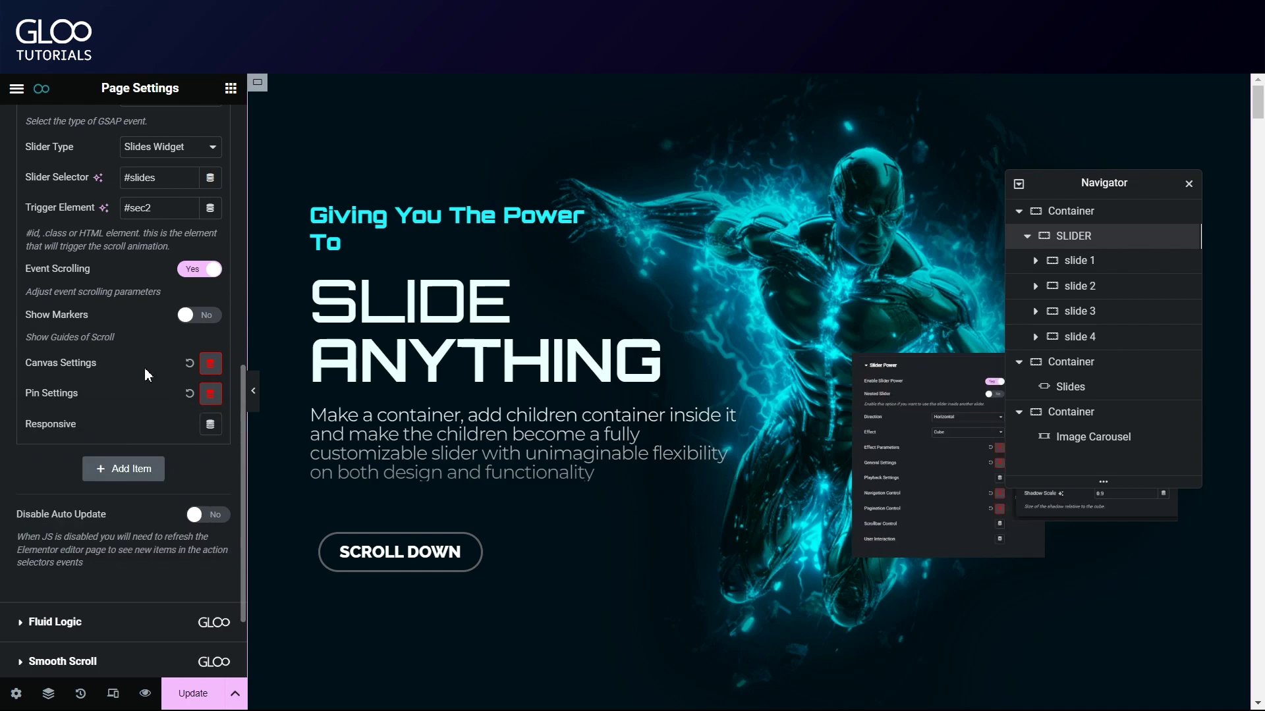
click(130, 466)
Title the third event 'Carousel' and make it a Slider Tween on the Image Carousel Widget.
scroll(142, 343, up, 4)
click(155, 274)
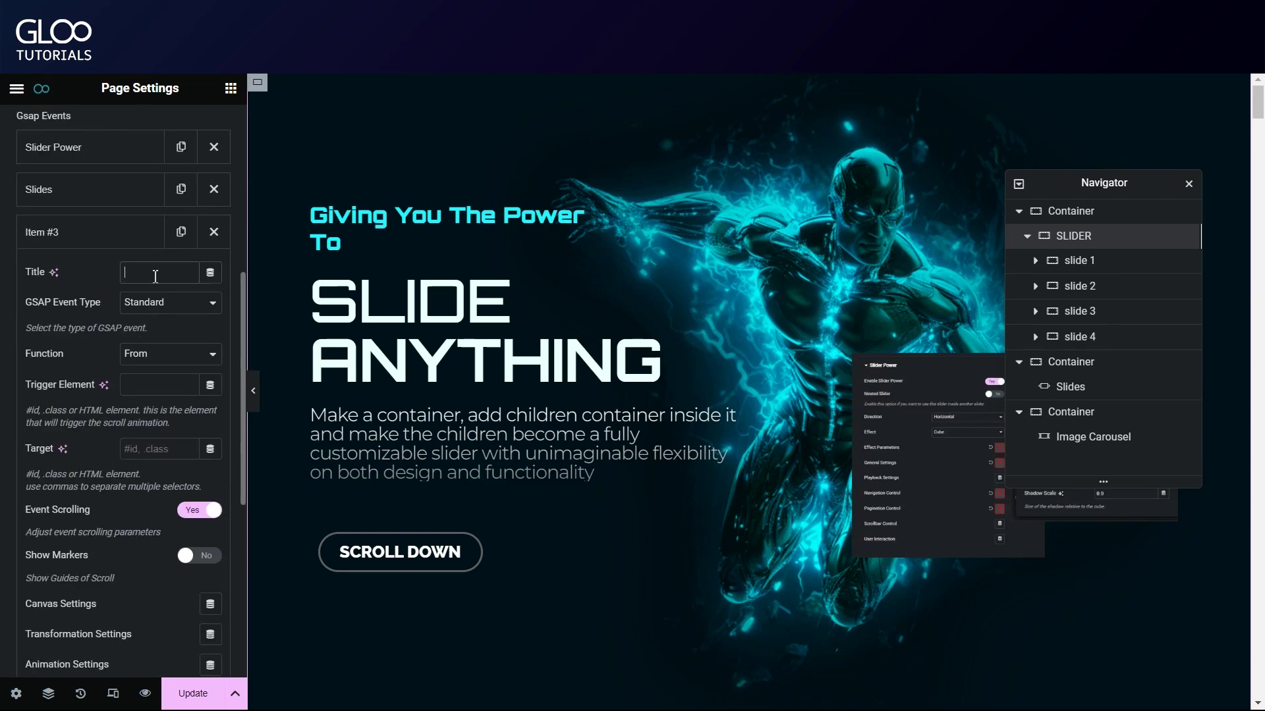
text(Carousel)
scroll(165, 310, up, 2)
click(122, 315)
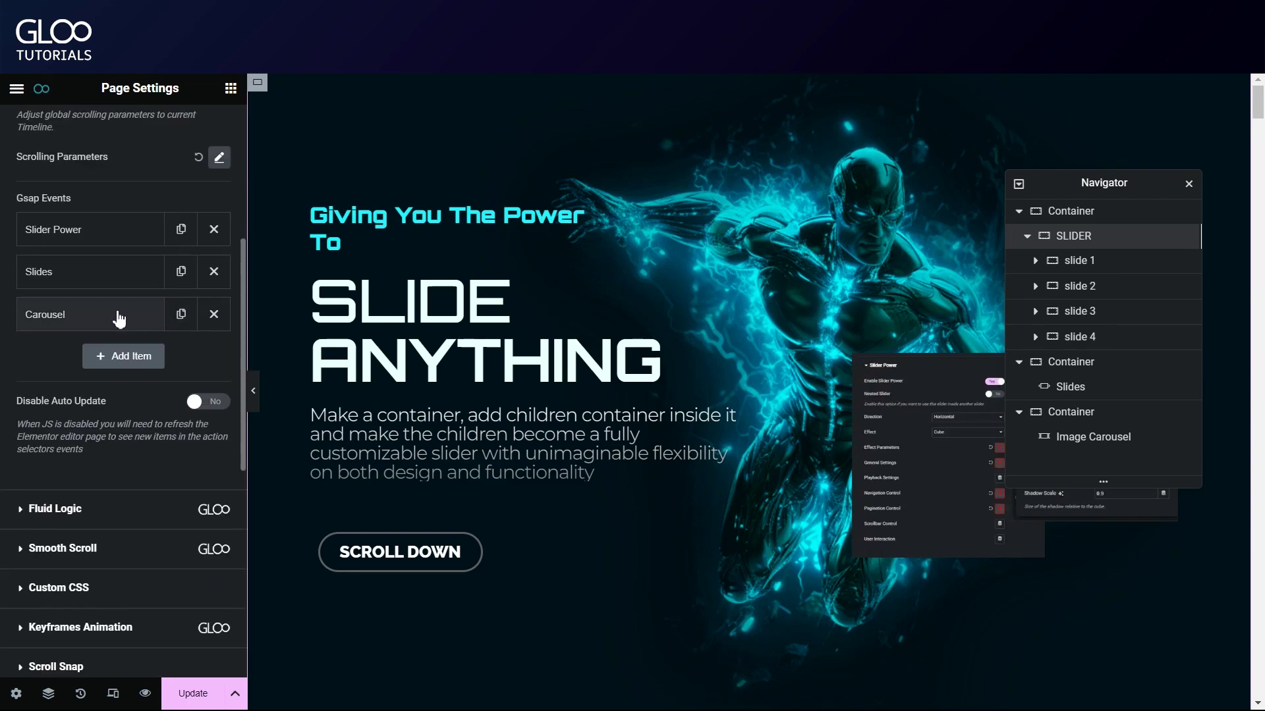
click(122, 315)
click(168, 385)
click(169, 464)
scroll(170, 464, down, 1)
click(170, 354)
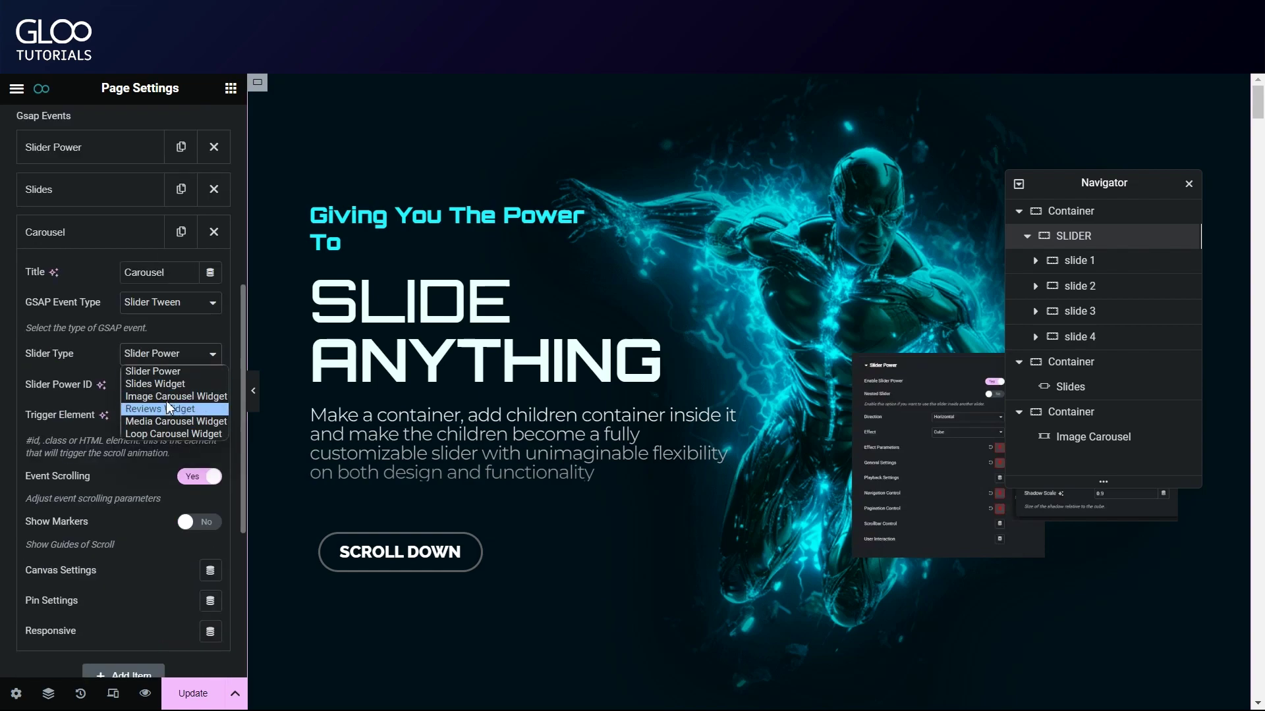
click(155, 393)
Set the slider selector to #carousel and the pin element to #carousel.
click(155, 388)
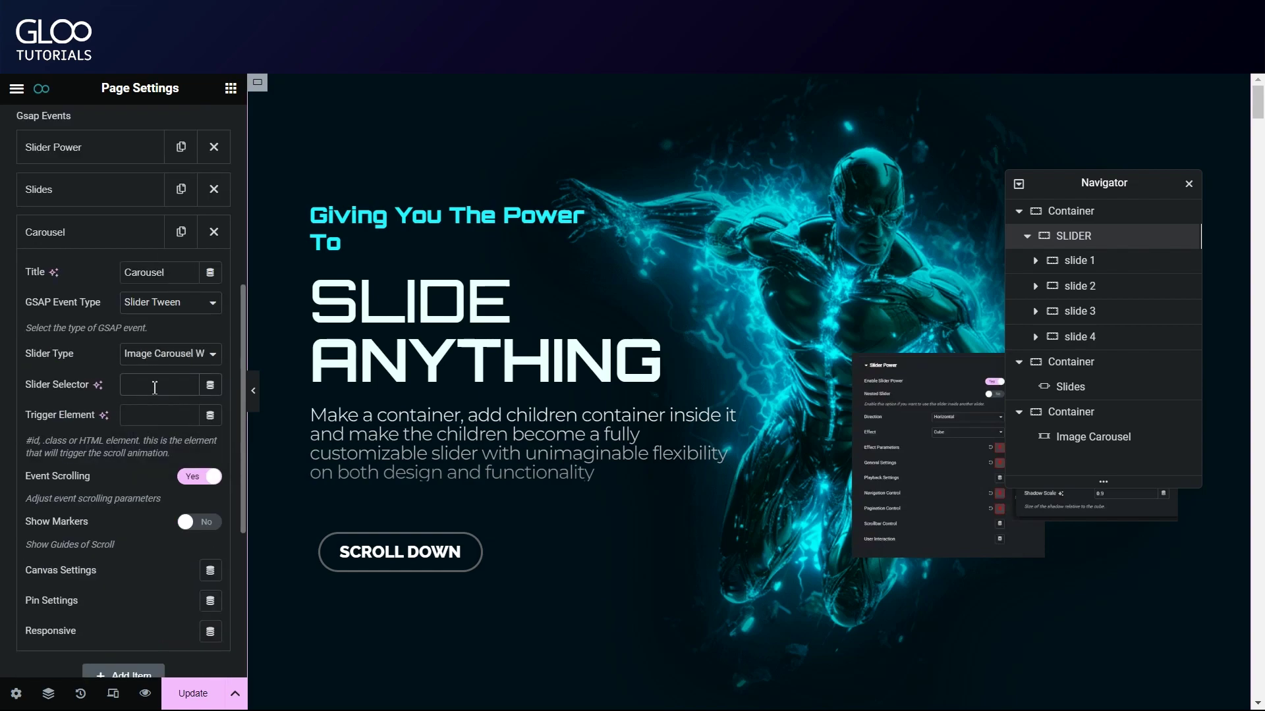
text(#carousel)
click(211, 601)
scroll(169, 476, down, 2)
text(#carouse)
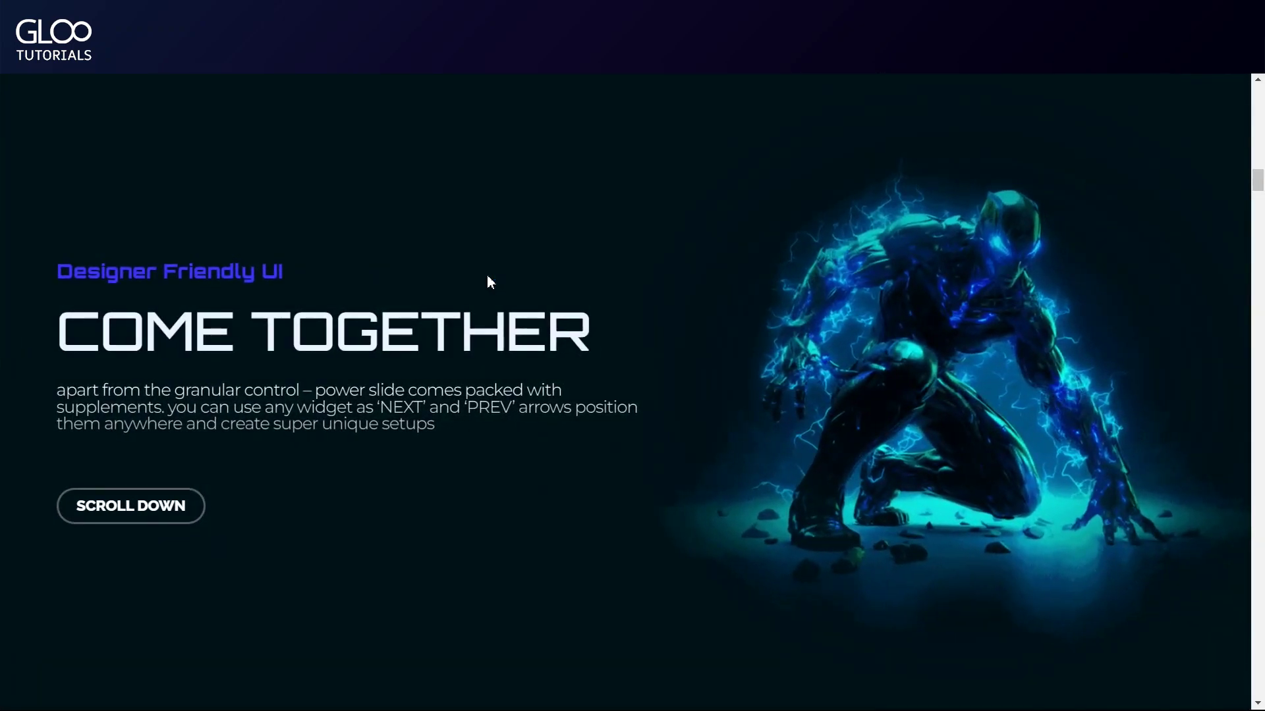
Scroll the live page through the hero slides, the Slides Widget and the three-figure image carousel.
scroll(507, 304, down, 5)
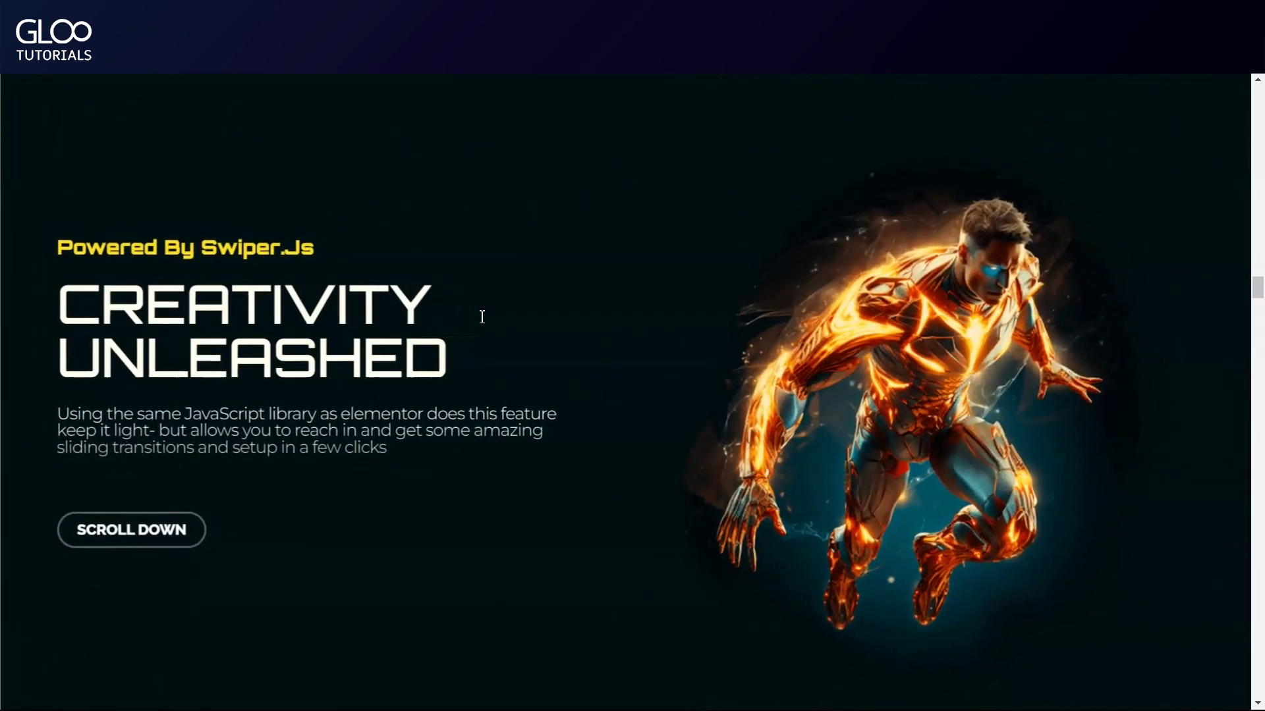
scroll(475, 323, down, 5)
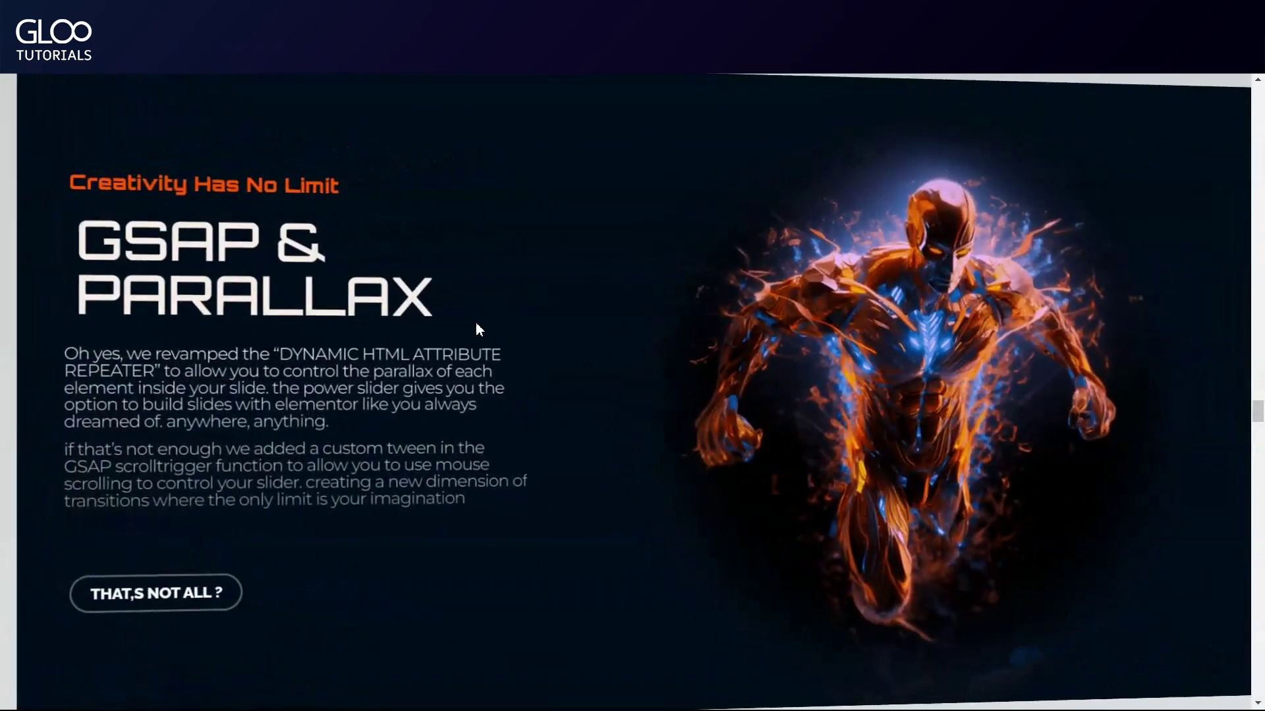
scroll(475, 322, down, 5)
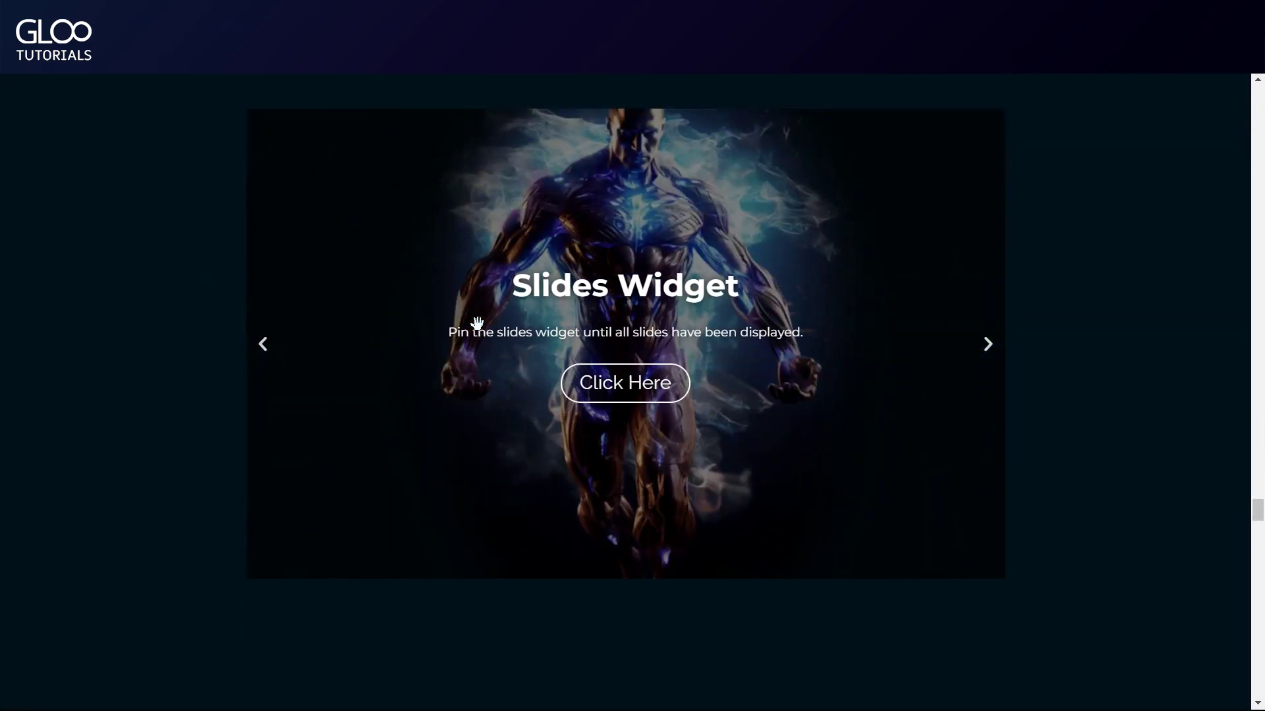
scroll(477, 323, down, 3)
scroll(477, 322, down, 3)
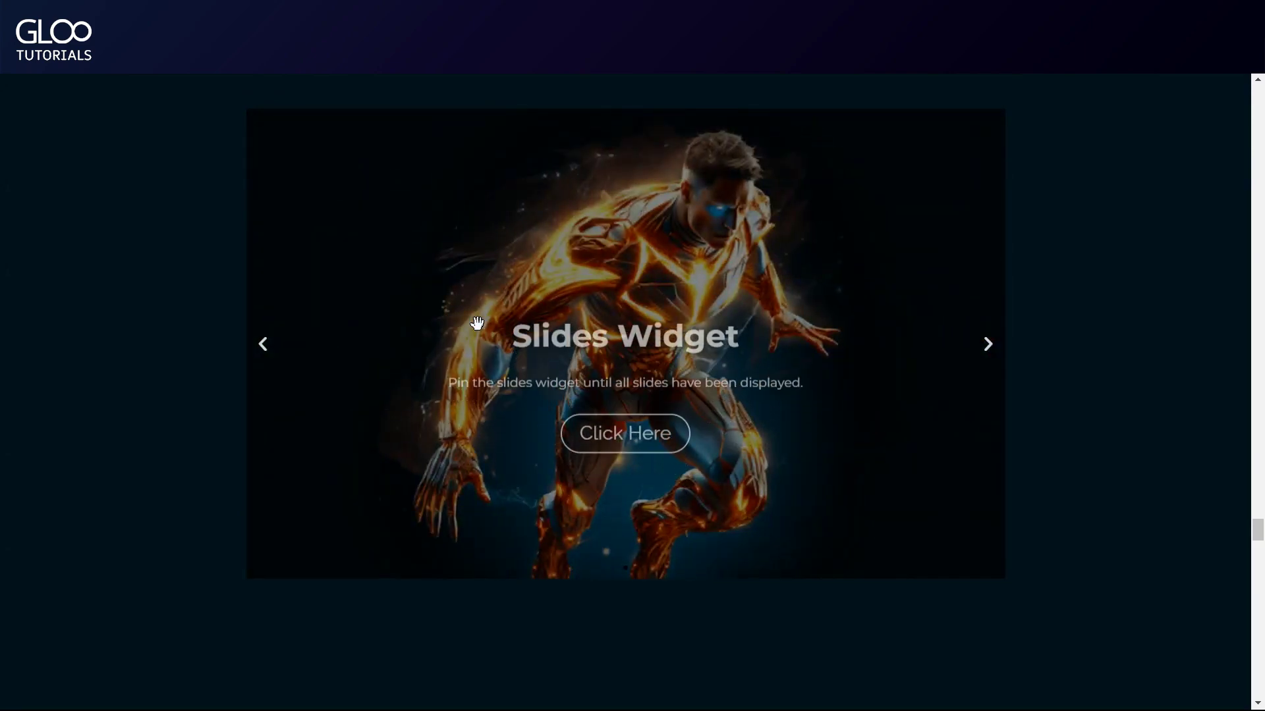
scroll(477, 323, down, 5)
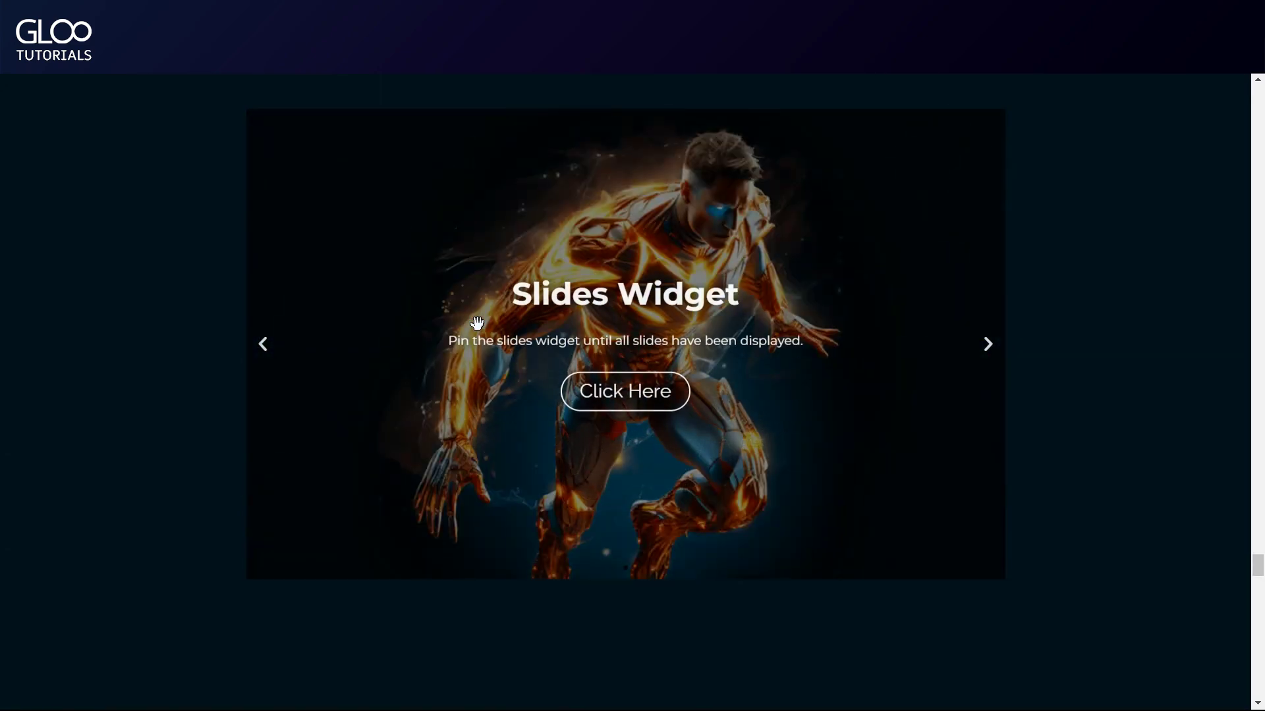
scroll(476, 323, down, 3)
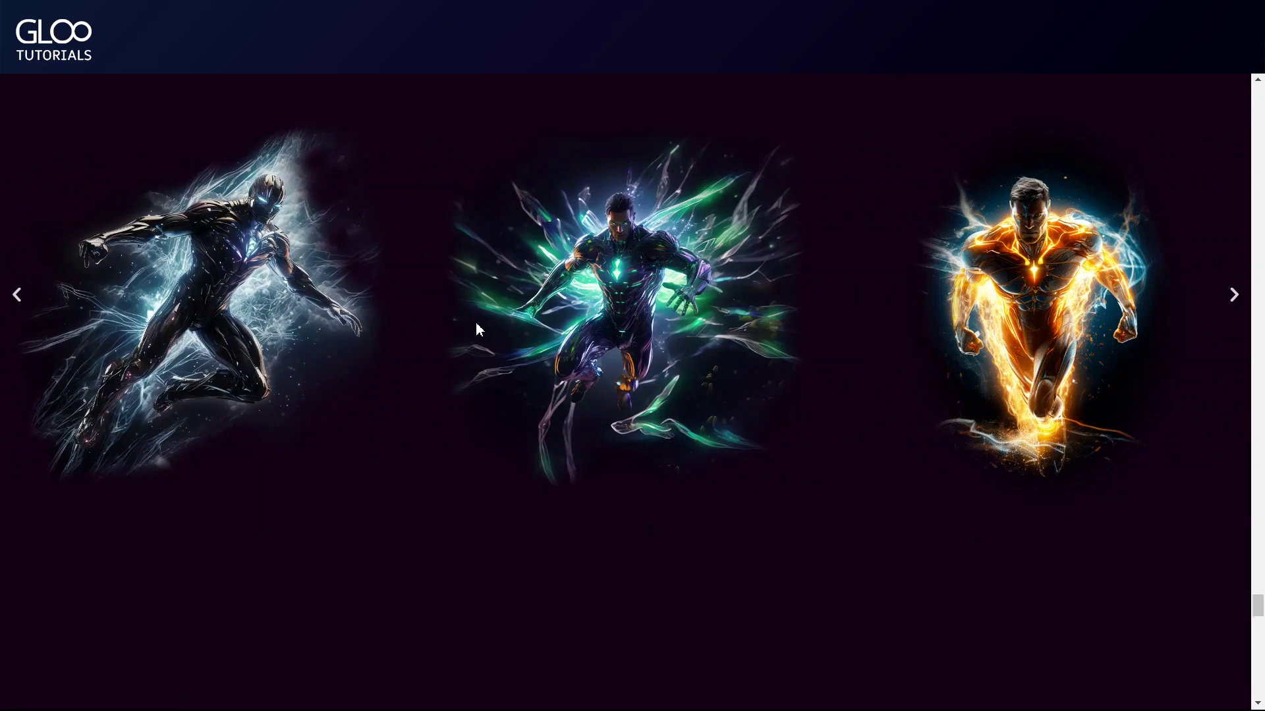